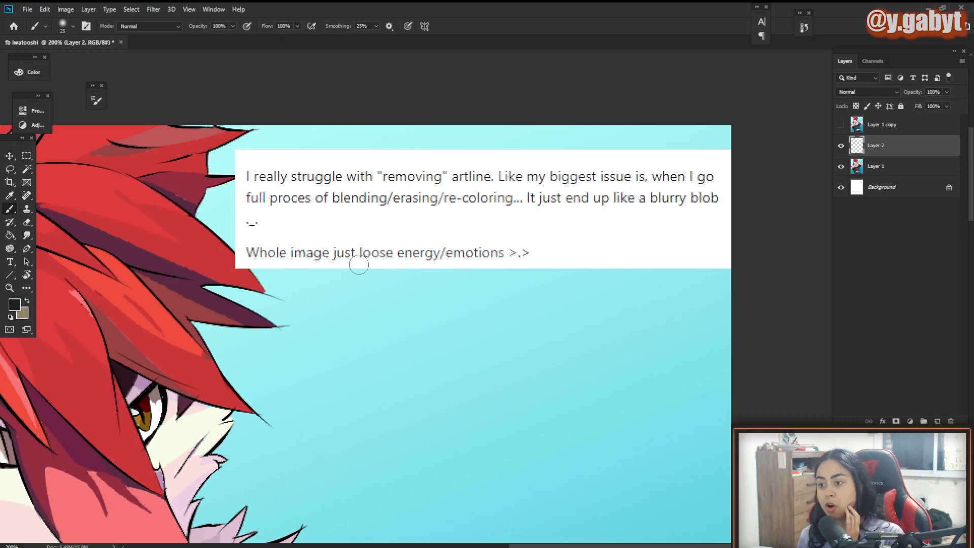
pyautogui.moveTo(358, 265); pyautogui.dragTo(537, 261)
pyautogui.hotkey('ctrl', 'z')
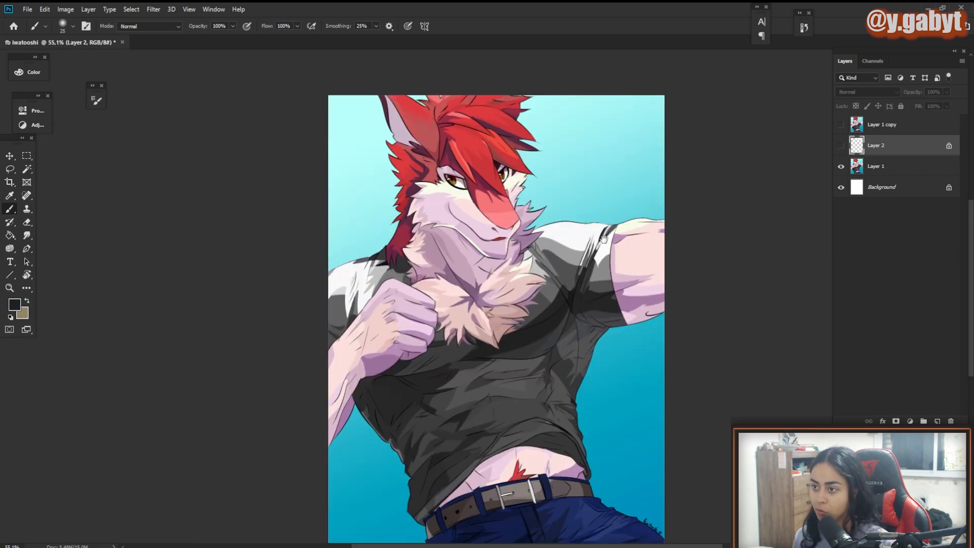
pyautogui.scroll(-3, 596, 274)
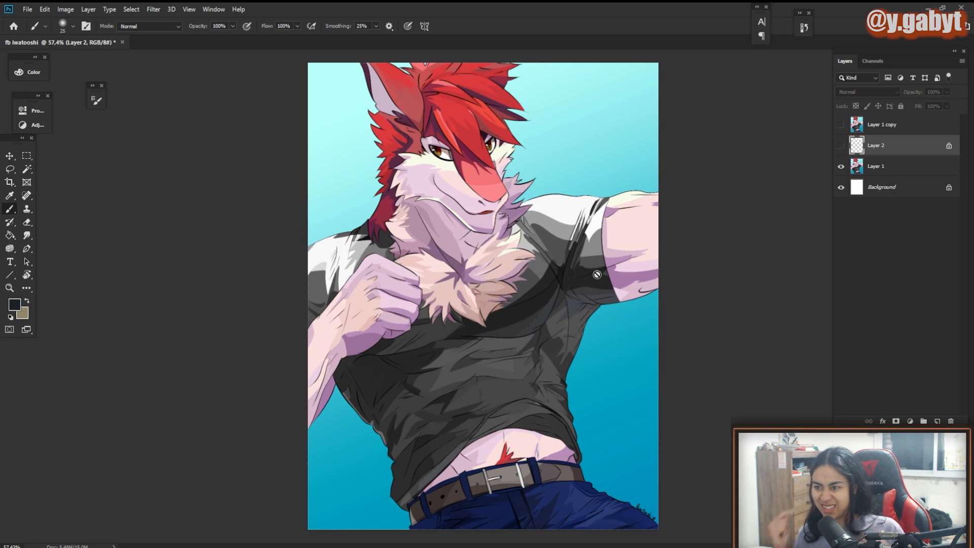
# Step: Open the Liquify filter on Layer 1 and warp the character's far eye with a size 100 brush
pyautogui.click(884, 170)
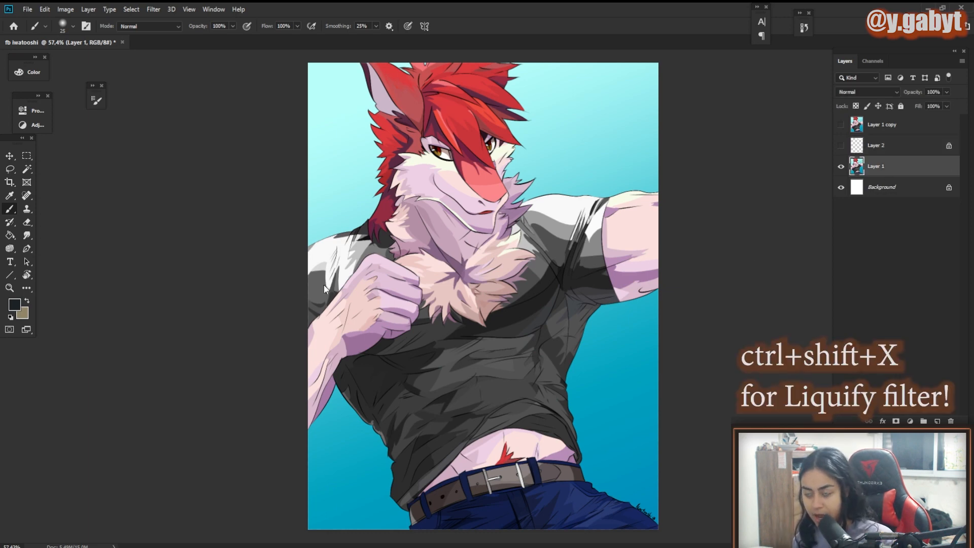
pyautogui.hotkey('ctrl', 'shift', 'x')
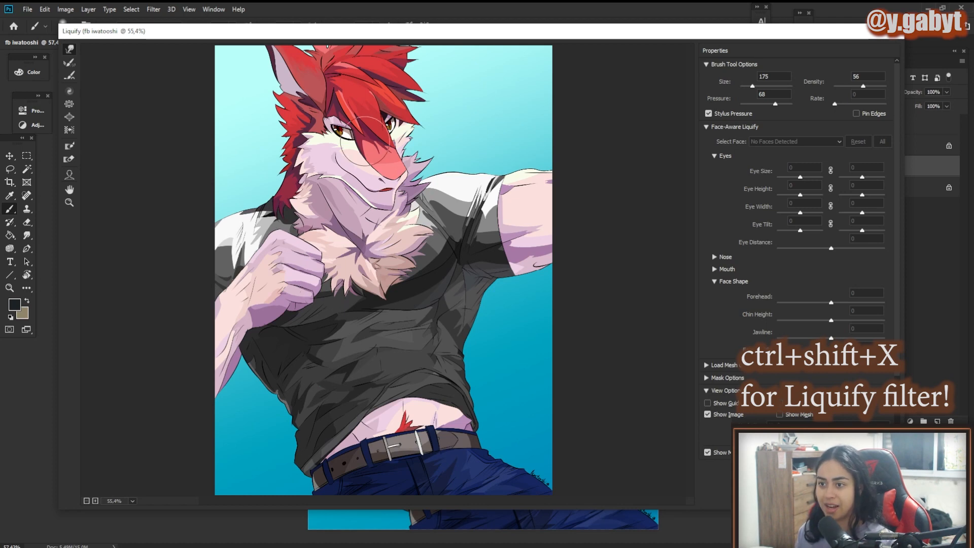
pyautogui.scroll(4, 356, 132)
pyautogui.scroll(-1, 369, 279)
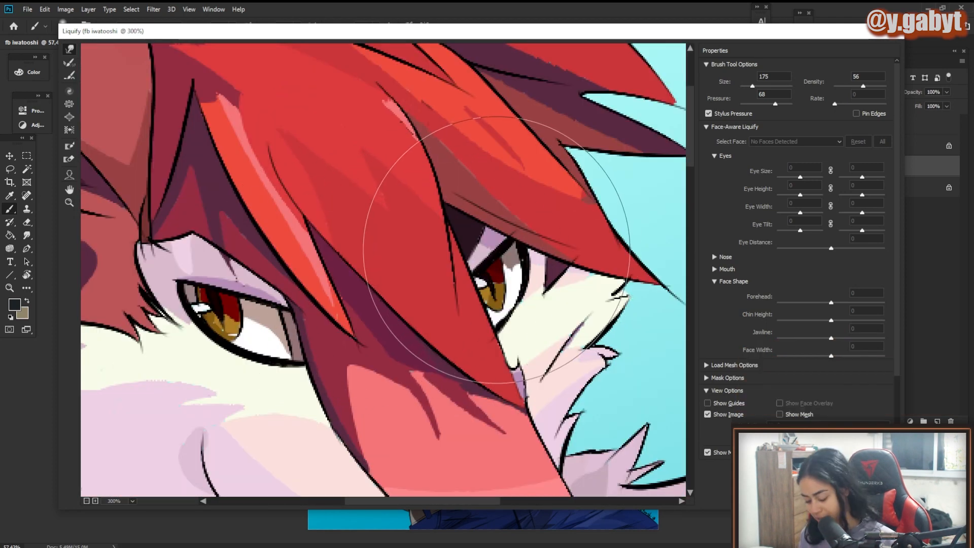
pyautogui.press('[')
pyautogui.press('[')
pyautogui.press('[')
pyautogui.press('[')
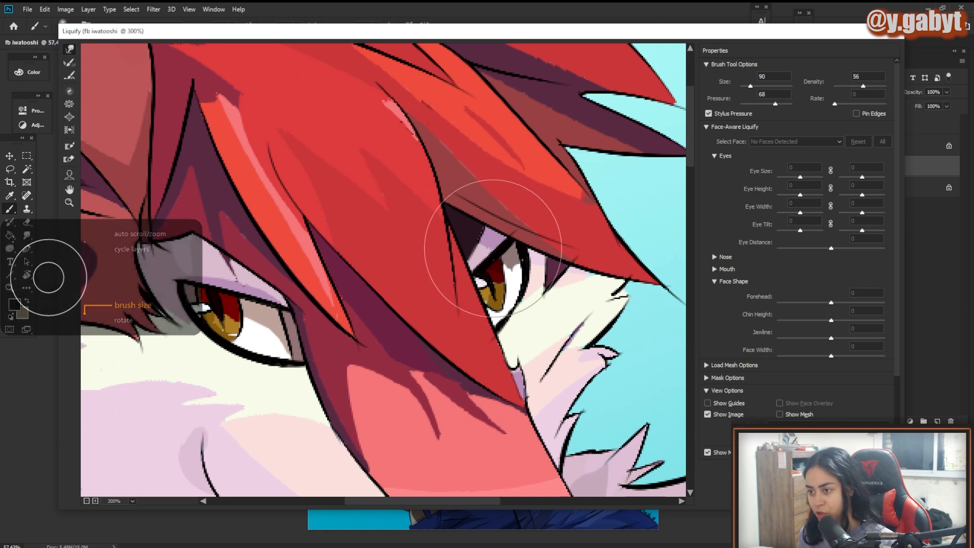
pyautogui.press(']')
pyautogui.moveTo(487, 245); pyautogui.dragTo(506, 251)
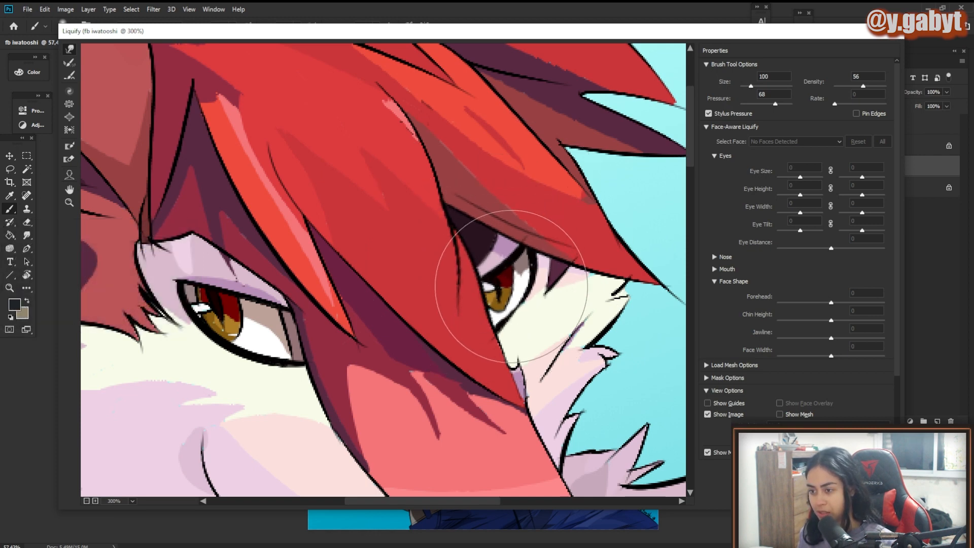
# Step: Warp the character's near eye with a size 125 brush and apply the Liquify filter
pyautogui.press(']')
pyautogui.moveTo(205, 261); pyautogui.dragTo(228, 281)
pyautogui.keyDown('alt'); pyautogui.click(408, 295); pyautogui.keyUp('alt')
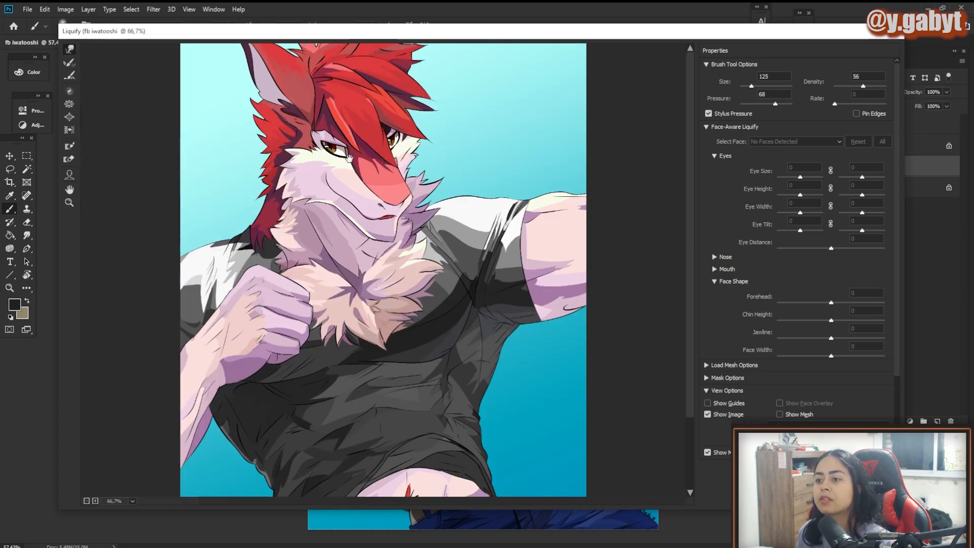
pyautogui.keyDown('ctrl'); pyautogui.click(349, 159); pyautogui.keyUp('ctrl')
pyautogui.keyDown('ctrl'); pyautogui.click(350, 159); pyautogui.keyUp('ctrl')
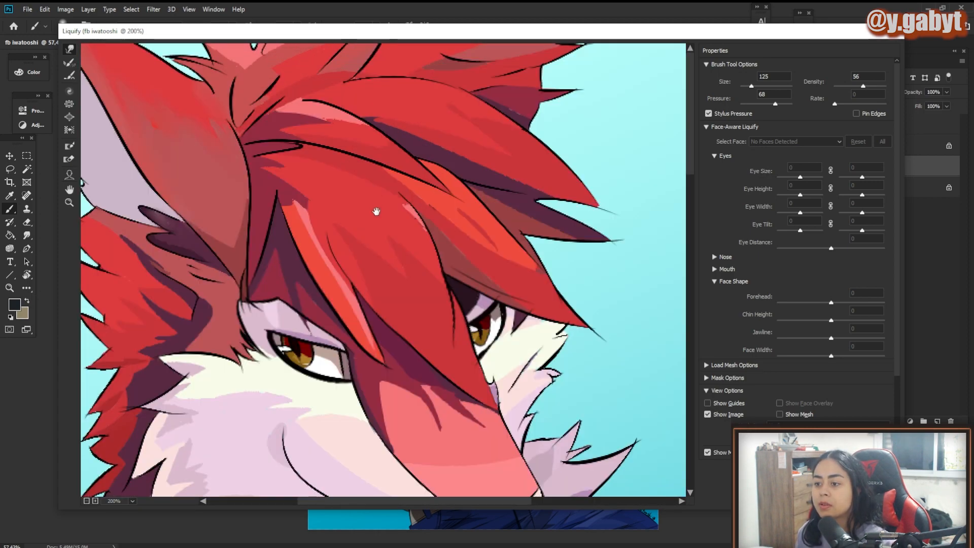
pyautogui.moveTo(376, 211); pyautogui.dragTo(329, 41)
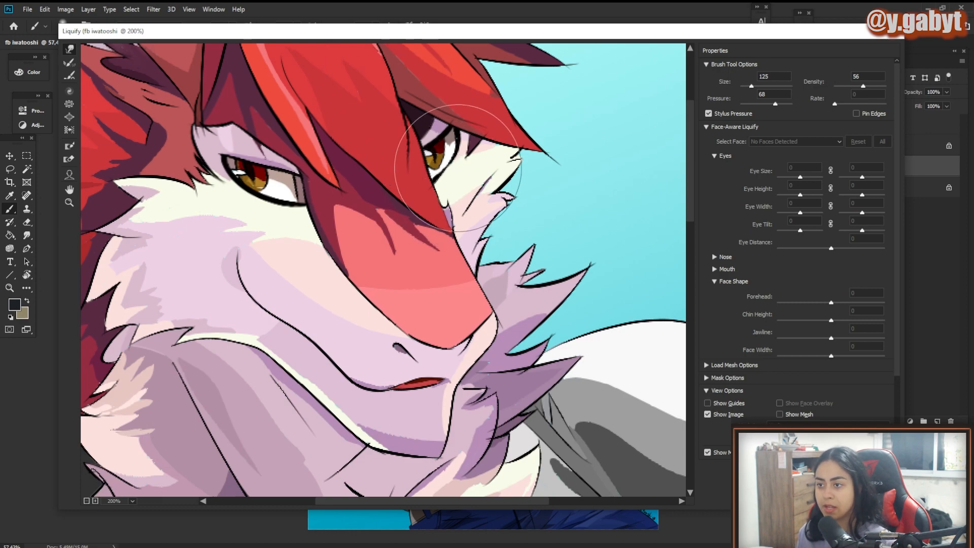
pyautogui.press('Return')
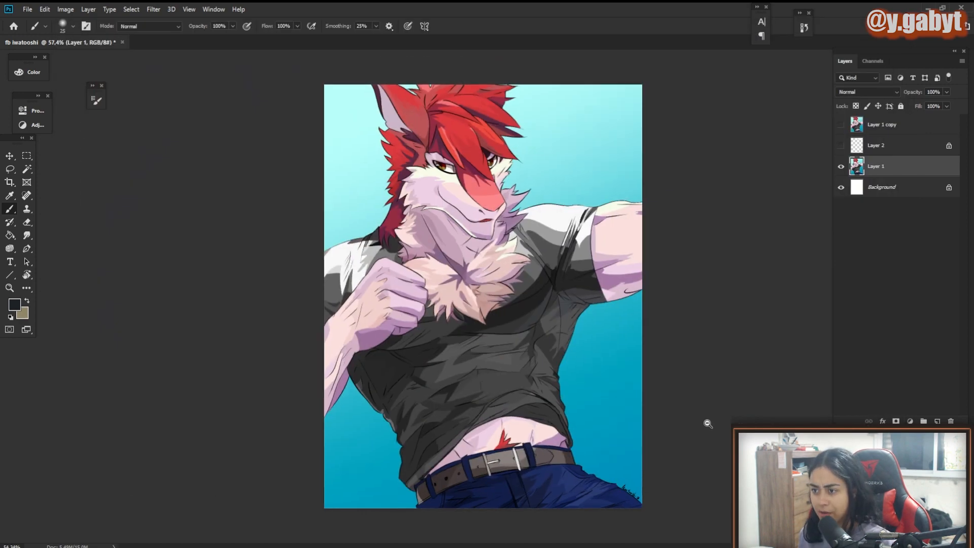
# Step: Reopen Liquify on Layer 1, refine the shapes of both eyes with a size 175 brush and apply the filter
pyautogui.moveTo(708, 424); pyautogui.dragTo(715, 424)
pyautogui.hotkey('ctrl', 'shift', 'x')
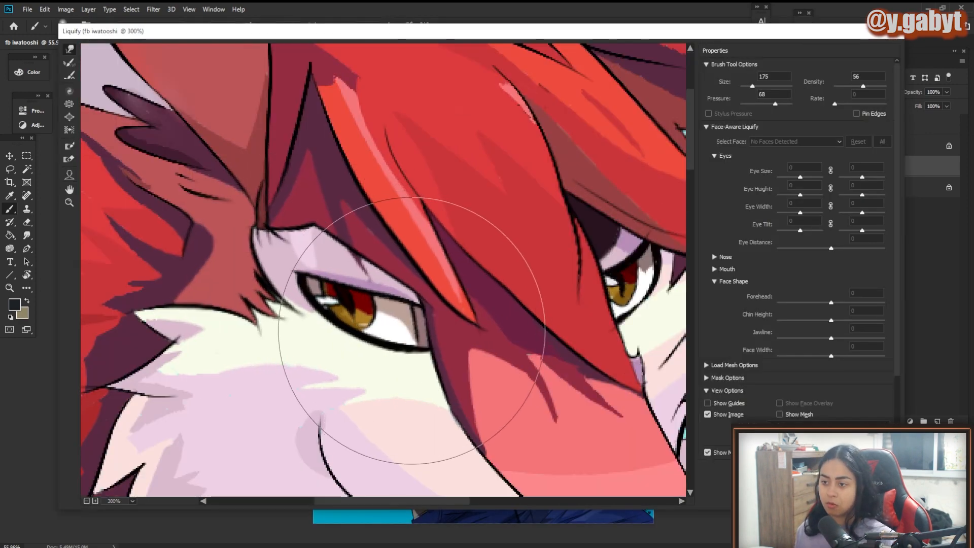
pyautogui.moveTo(411, 330); pyautogui.dragTo(424, 336)
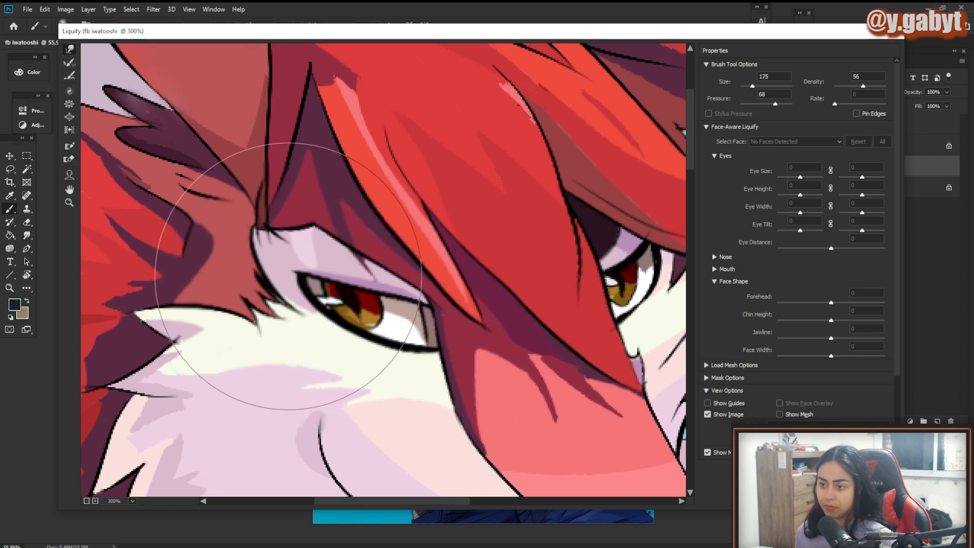
pyautogui.moveTo(284, 274); pyautogui.dragTo(304, 280)
pyautogui.moveTo(375, 257); pyautogui.dragTo(368, 268)
pyautogui.hotkey('ctrl', 'z')
pyautogui.moveTo(624, 209); pyautogui.dragTo(626, 218)
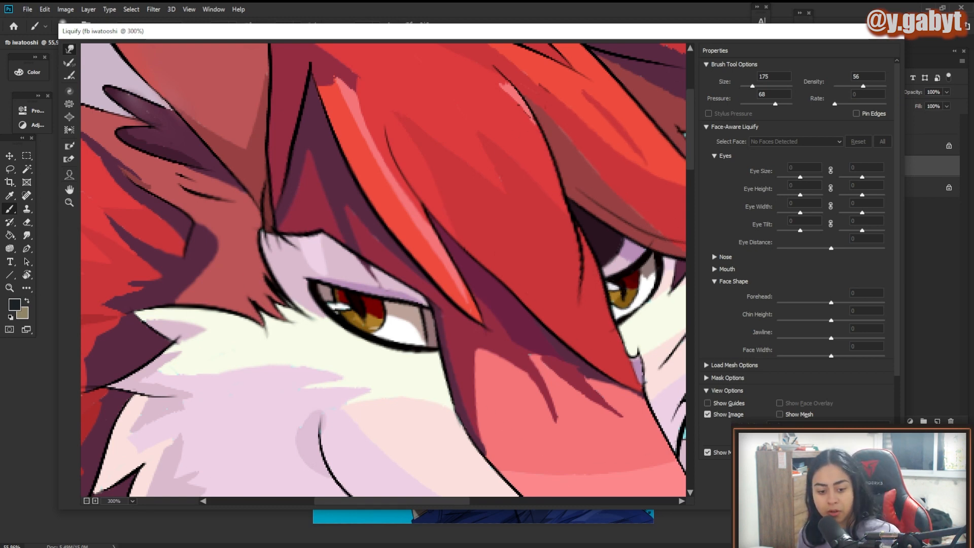
pyautogui.press('Return')
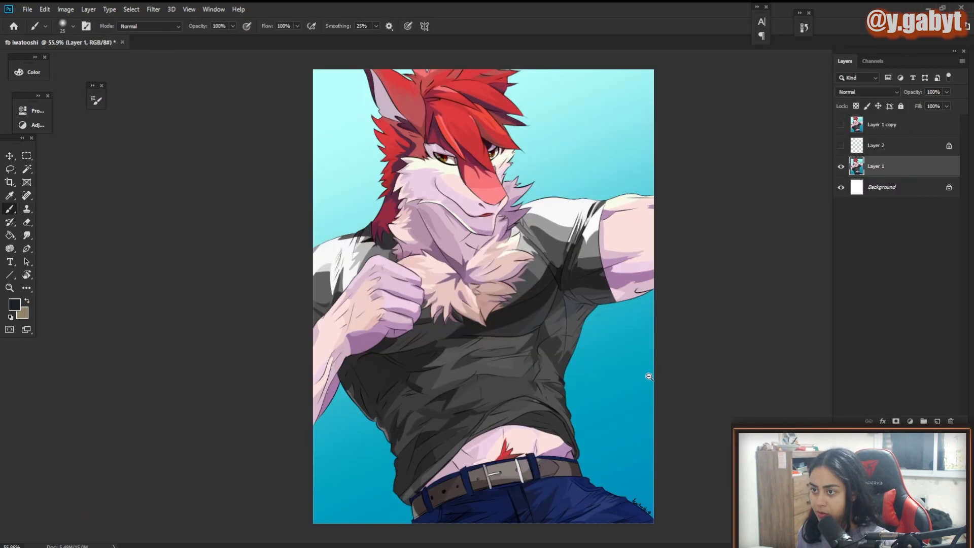
# Step: Compare the liquified face with the original by toggling the visibility of Layer 1 copy
pyautogui.scroll(-3, 648, 376)
pyautogui.click(841, 124)
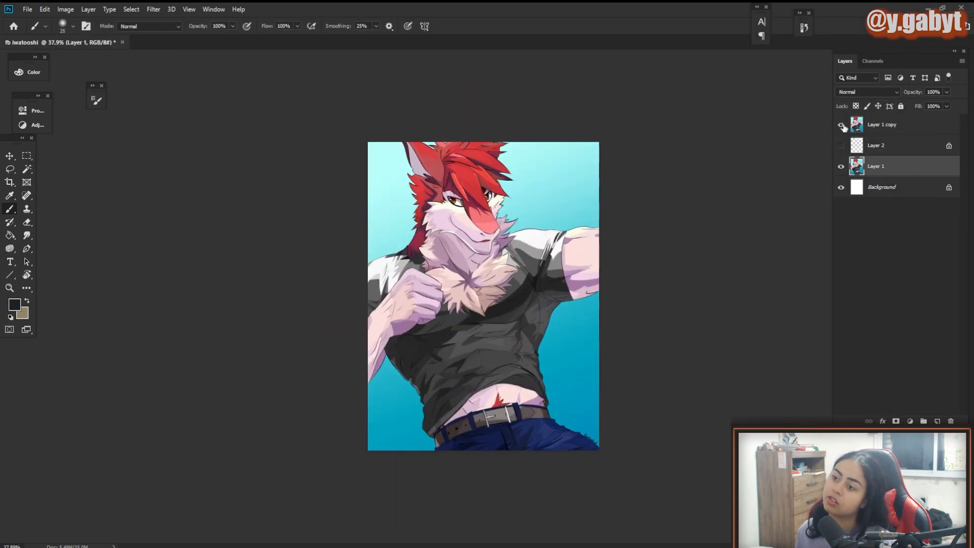
pyautogui.click(841, 126)
pyautogui.hotkey('ctrl', '1')
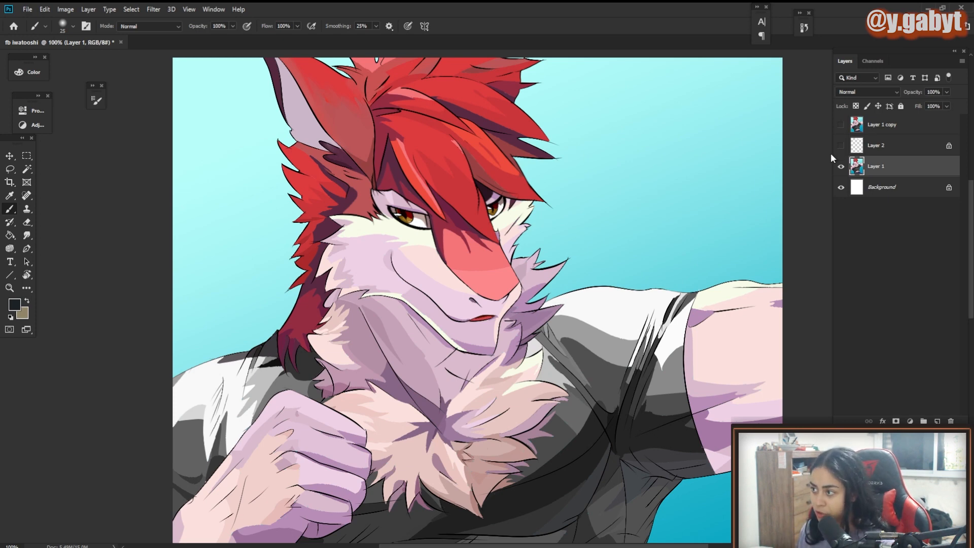
pyautogui.click(840, 124)
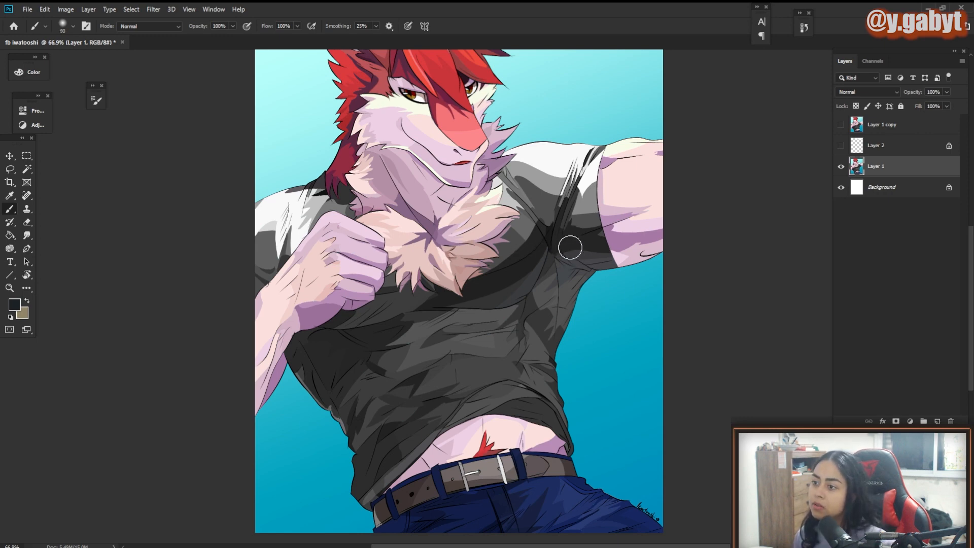
# Step: Try painting dark shading over the shirt's chest folds, first with a large soft brush and again with a smaller one
pyautogui.moveTo(528, 272)
pyautogui.mouseDown()
pyautogui.moveTo(484, 301)
pyautogui.moveTo(451, 307)
pyautogui.mouseUp()
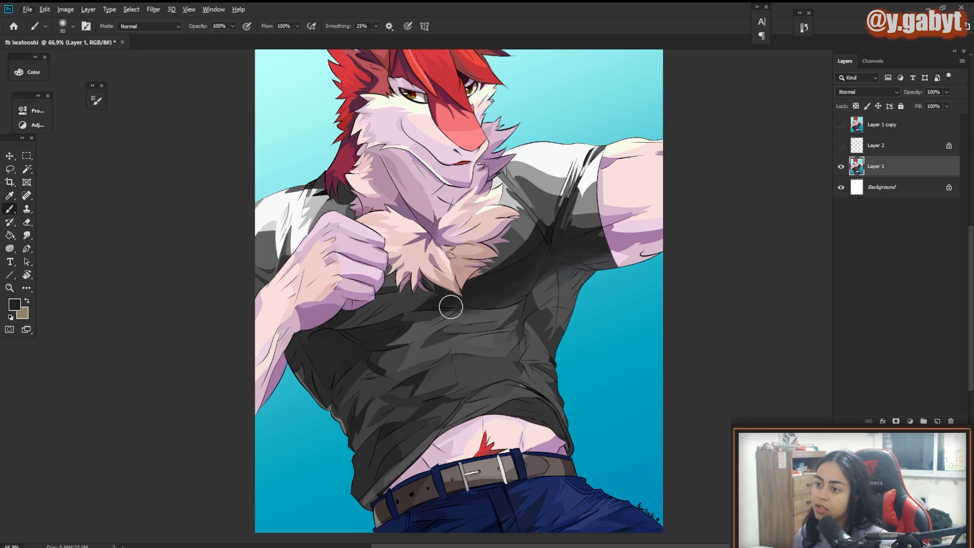
pyautogui.hotkey('ctrl', 'z')
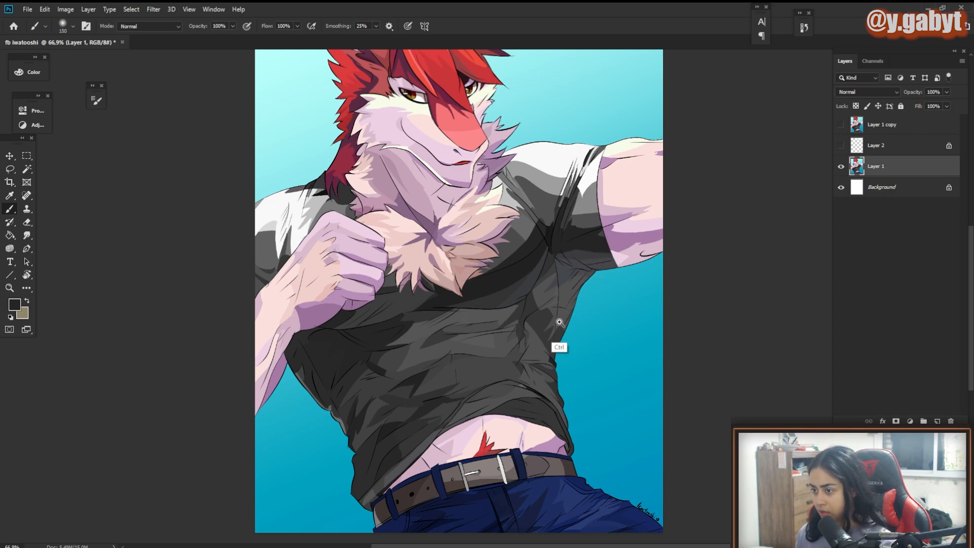
pyautogui.moveTo(559, 322)
pyautogui.mouseDown()
pyautogui.moveTo(589, 343)
pyautogui.moveTo(634, 343)
pyautogui.moveTo(583, 382)
pyautogui.mouseUp()
pyautogui.press('[')
pyautogui.press('[')
pyautogui.press('[')
pyautogui.press('[')
pyautogui.press('[')
pyautogui.press('[')
pyautogui.press('[')
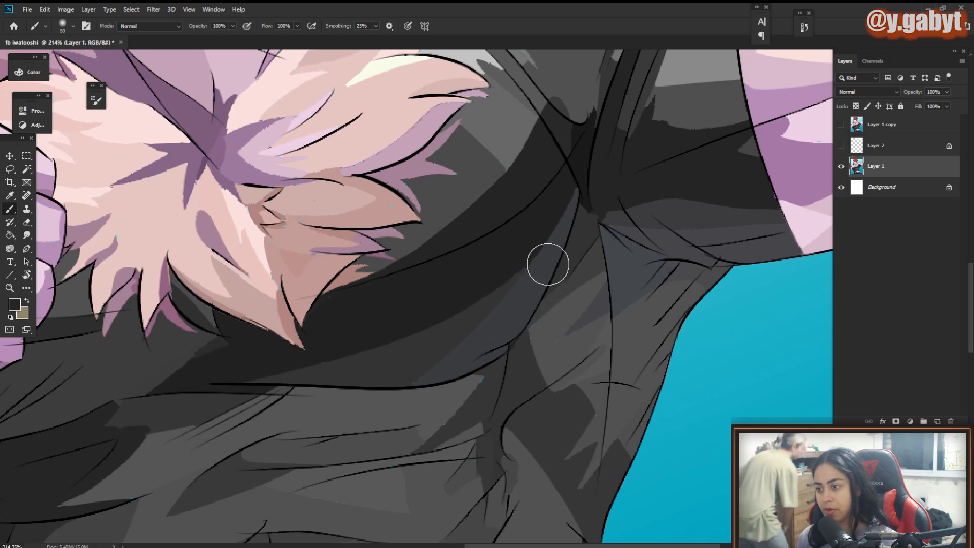
pyautogui.press('[')
pyautogui.moveTo(565, 202)
pyautogui.mouseDown()
pyautogui.moveTo(478, 347)
pyautogui.moveTo(404, 365)
pyautogui.mouseUp()
pyautogui.hotkey('ctrl', 'z')
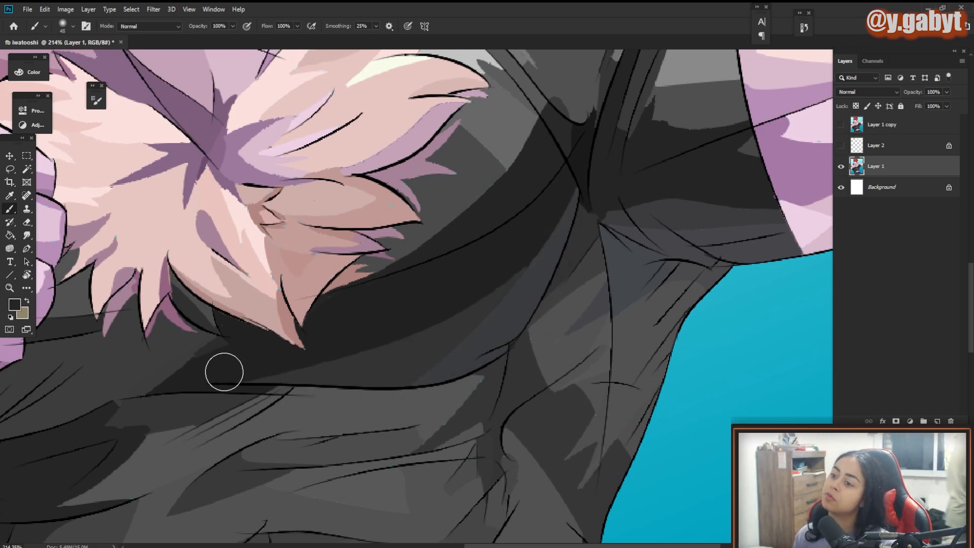
pyautogui.moveTo(225, 371)
pyautogui.mouseDown()
pyautogui.moveTo(413, 324)
pyautogui.moveTo(557, 155)
pyautogui.mouseUp()
pyautogui.hotkey('ctrl', 'z')
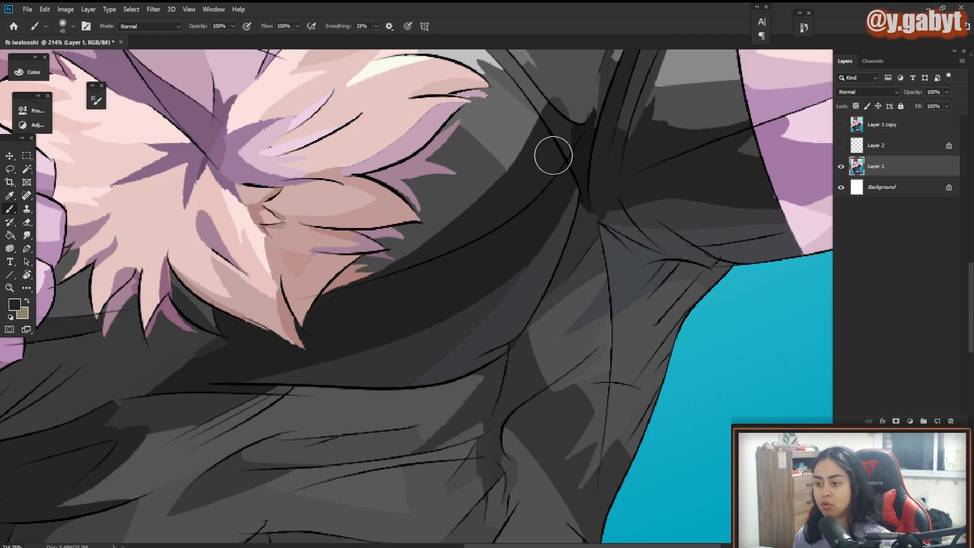
# Step: Paint dark strokes along the shirt fold running from the armpit to the bottom of the chest
pyautogui.moveTo(512, 324); pyautogui.dragTo(487, 288)
pyautogui.moveTo(576, 238)
pyautogui.mouseDown()
pyautogui.moveTo(484, 309)
pyautogui.moveTo(503, 322)
pyautogui.mouseUp()
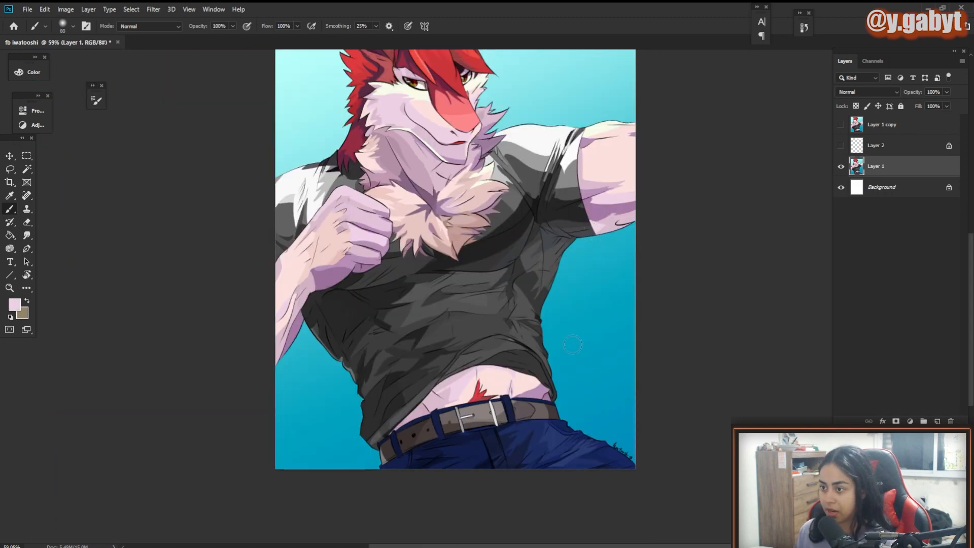
# Step: Select the whole blue background with the Magic Wand and copy the inverse selection, the character, to a new layer
pyautogui.press('w')
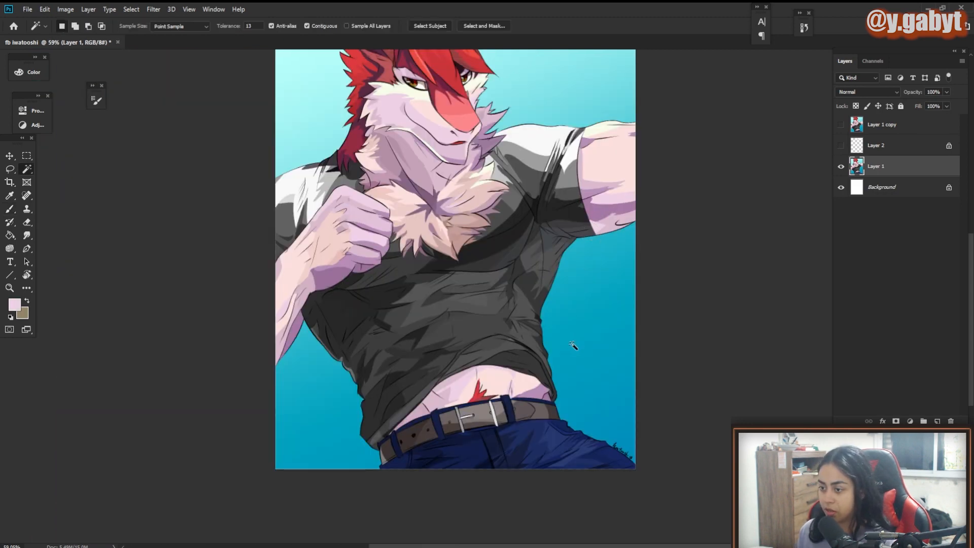
pyautogui.click(573, 346)
pyautogui.moveTo(478, 427); pyautogui.dragTo(466, 488)
pyautogui.click(595, 199)
pyautogui.scroll(5, 355, 102)
pyautogui.scroll(-6, 477, 202)
pyautogui.scroll(2, 552, 230)
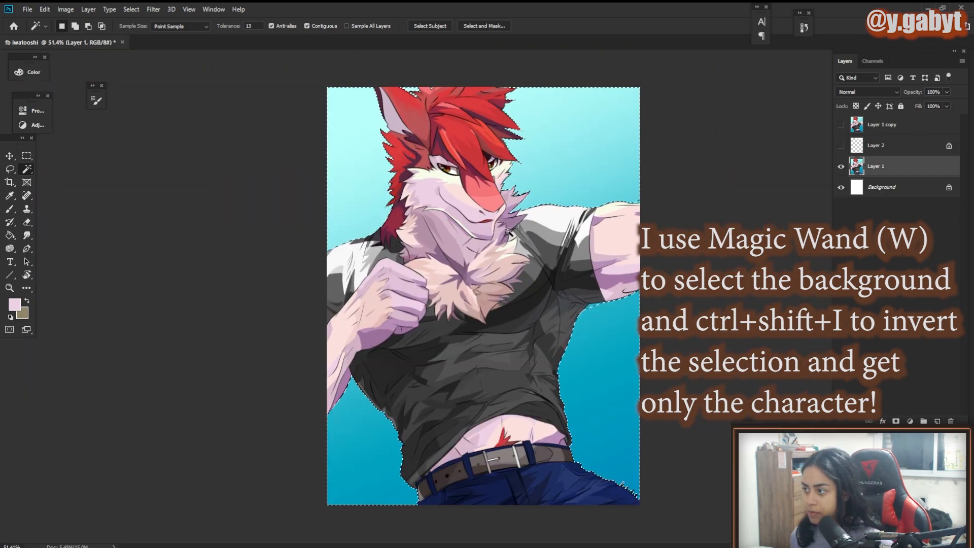
pyautogui.hotkey('ctrl', 'shift', 'i')
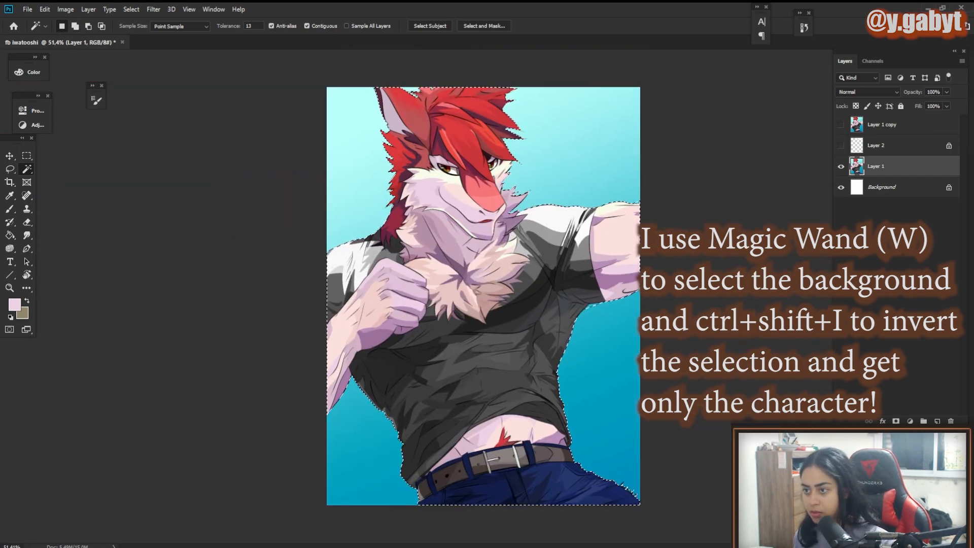
pyautogui.hotkey('ctrl', 'j')
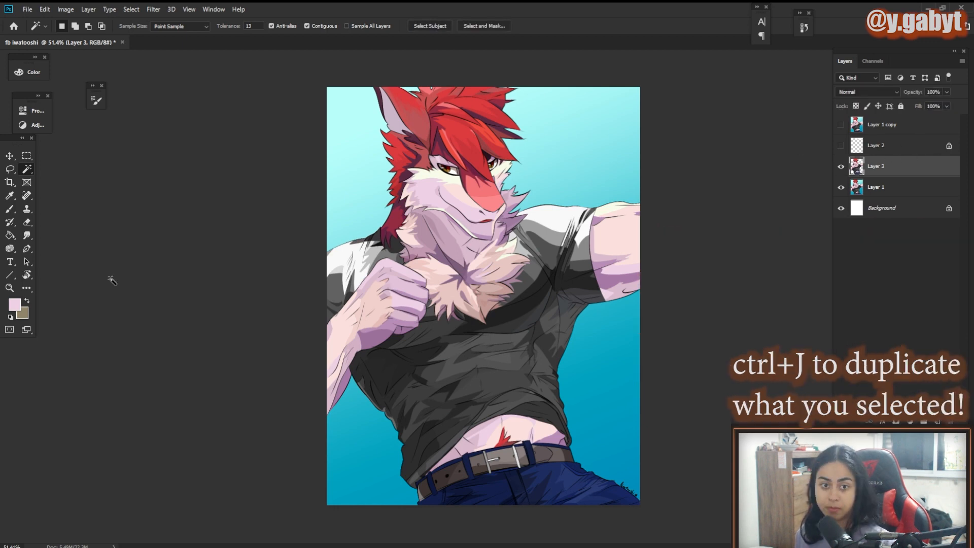
# Step: Lock the character layer's transparent pixels and try shading the lower body dark blue with a 2000 px Soft Round brush
pyautogui.press('b')
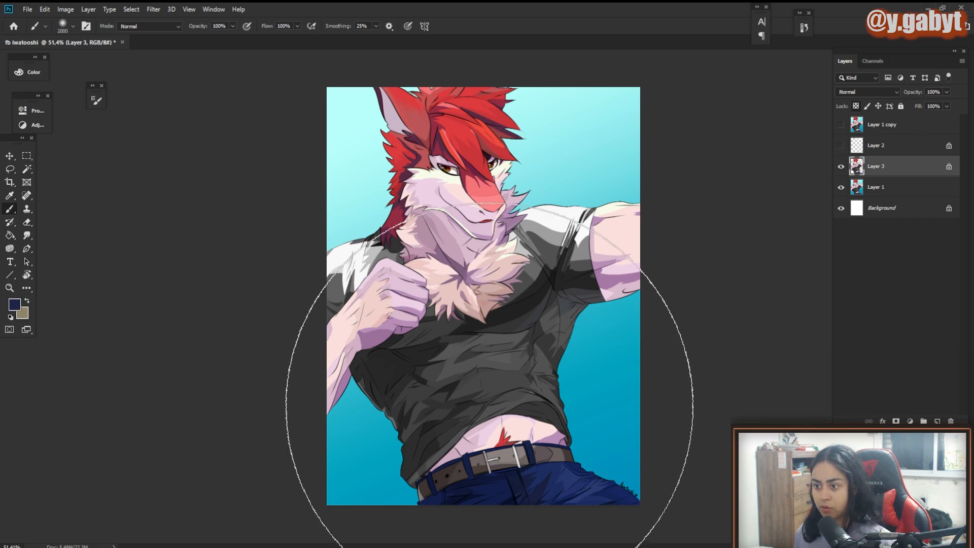
pyautogui.rightClick(518, 313)
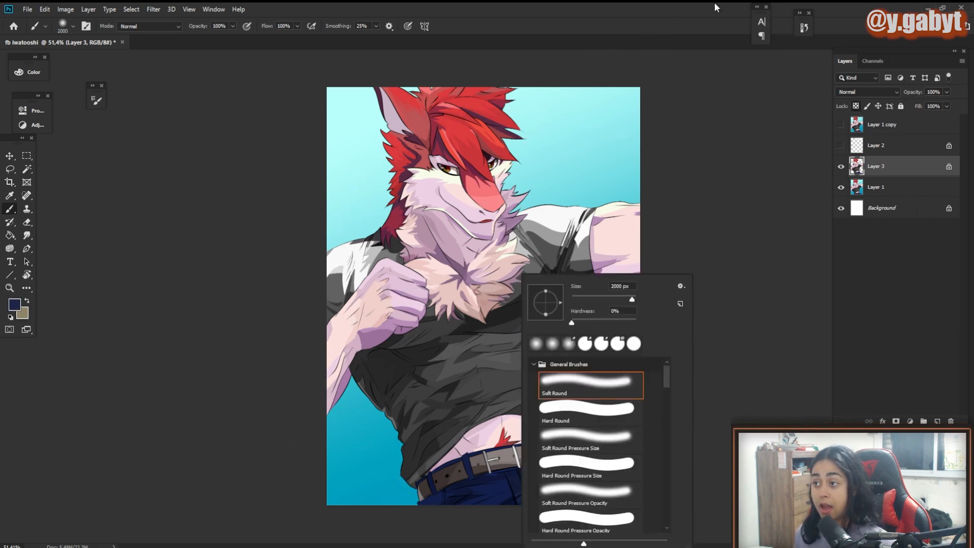
pyautogui.click(730, 28)
pyautogui.moveTo(495, 127)
pyautogui.mouseDown()
pyautogui.moveTo(561, 130)
pyautogui.moveTo(494, 120)
pyautogui.moveTo(503, 124)
pyautogui.mouseUp()
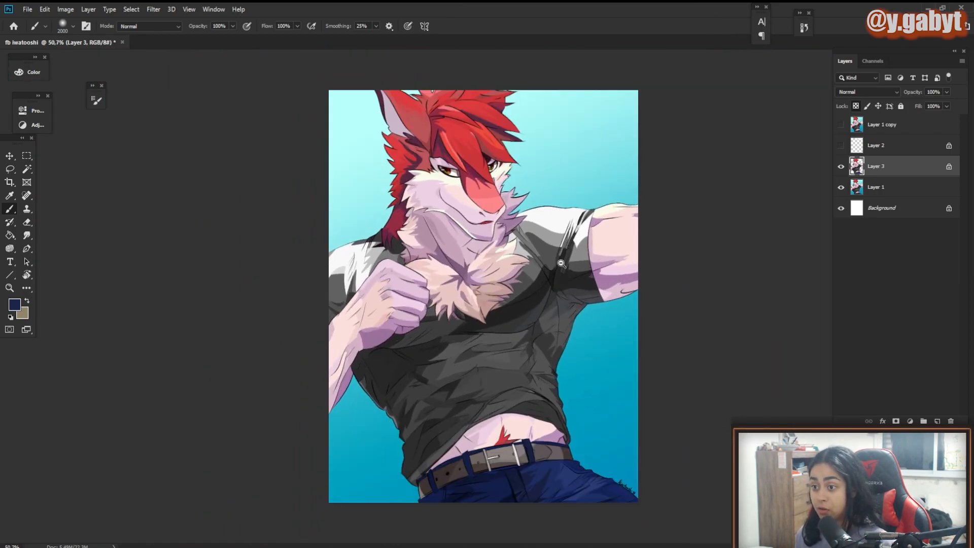
pyautogui.moveTo(561, 263); pyautogui.dragTo(555, 263)
pyautogui.click(477, 460)
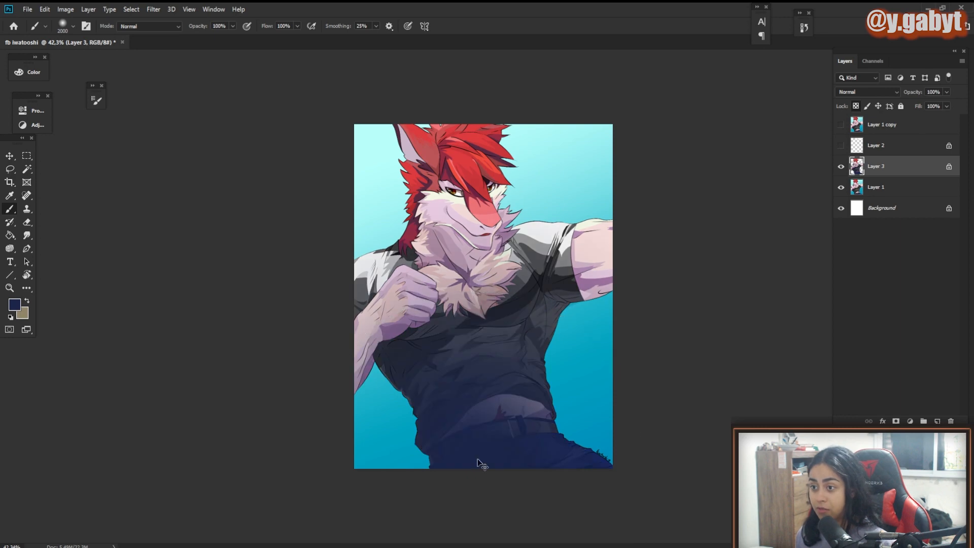
pyautogui.hotkey('ctrl', 'z')
# Step: Set the soft brush to 800 px and 30% opacity and dab dark blue shading onto the lower body and the shirt's sides
pyautogui.press('[')
pyautogui.press('[')
pyautogui.press('[')
pyautogui.press('[')
pyautogui.press('[')
pyautogui.press('[')
pyautogui.press('[')
pyautogui.press('[')
pyautogui.press('[')
pyautogui.press('[')
pyautogui.press('[')
pyautogui.press('[')
pyautogui.press('[')
pyautogui.press('[')
pyautogui.press('[')
pyautogui.press('[')
pyautogui.press('[')
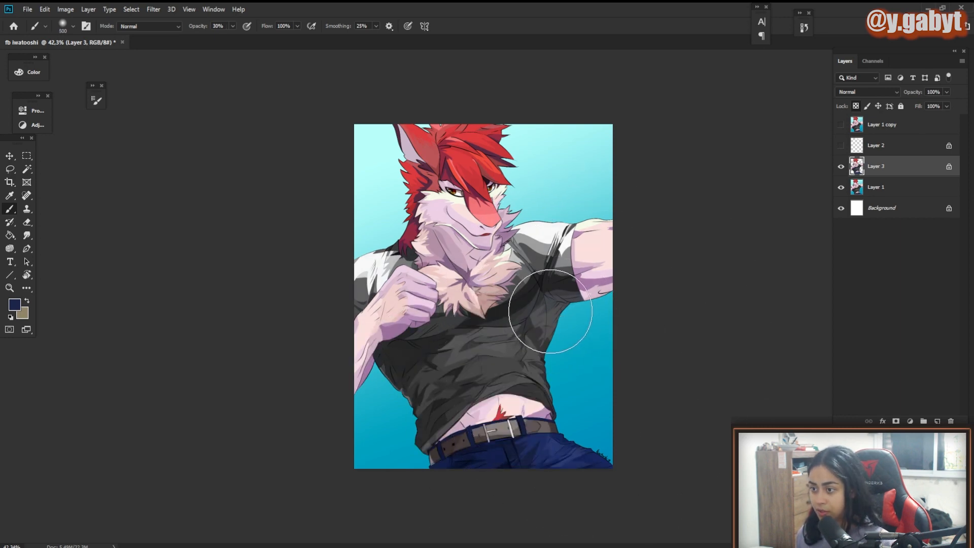
pyautogui.press('3')
pyautogui.press(']')
pyautogui.press(']')
pyautogui.press(']')
pyautogui.press(']')
pyautogui.press(']')
pyautogui.click(416, 439)
pyautogui.click(598, 341)
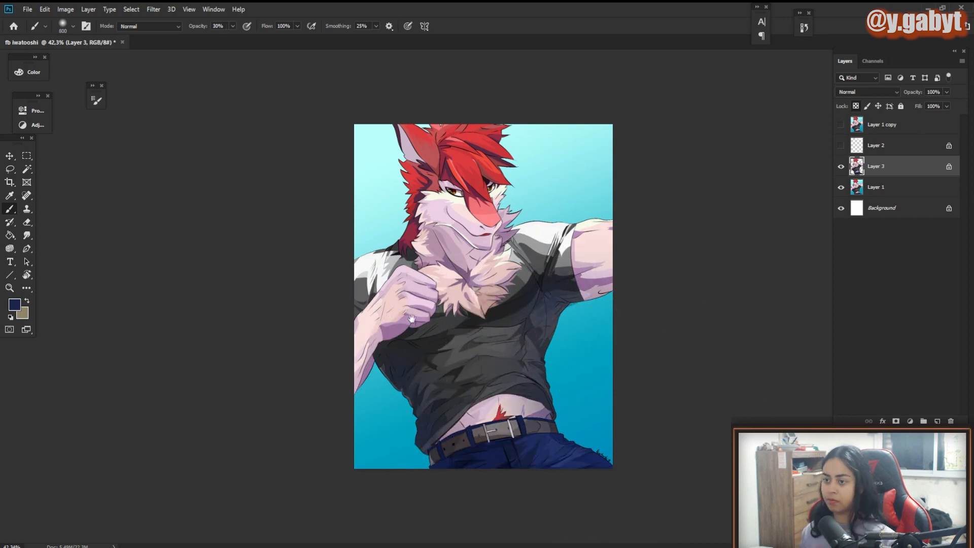
pyautogui.moveTo(484, 318); pyautogui.dragTo(507, 318)
pyautogui.moveTo(436, 315); pyautogui.dragTo(488, 321)
pyautogui.moveTo(405, 309); pyautogui.dragTo(429, 312)
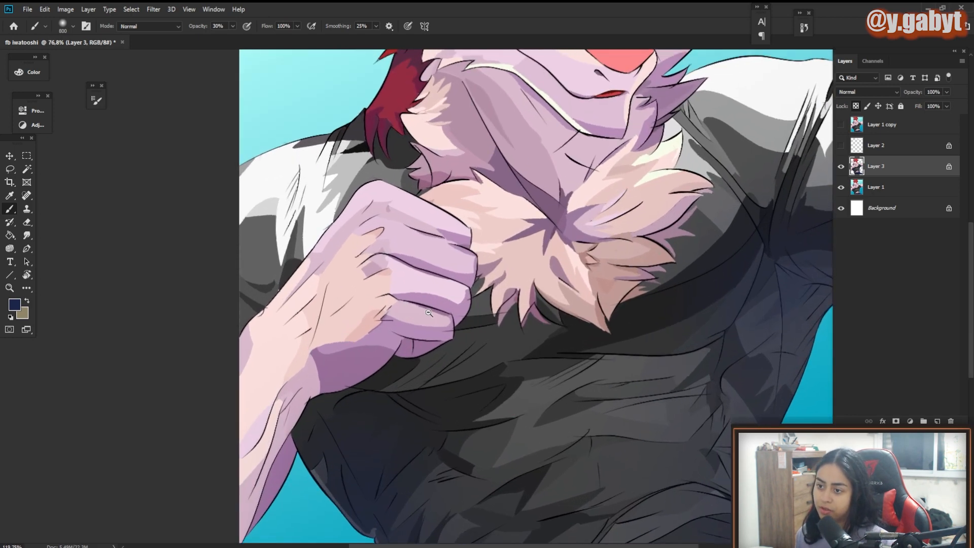
# Step: Lasso the shirt and chest fur around the raised fist, following the hand's outline and adding the missed sliver along the knuckles
pyautogui.press('l')
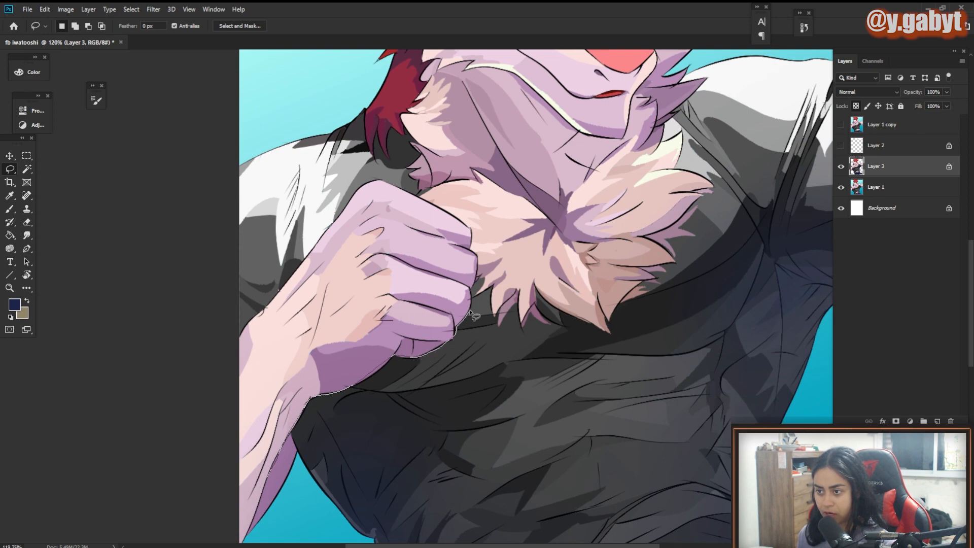
pyautogui.moveTo(472, 290)
pyautogui.mouseDown()
pyautogui.moveTo(377, 514)
pyautogui.moveTo(267, 539)
pyautogui.moveTo(312, 254)
pyautogui.moveTo(532, 345)
pyautogui.mouseUp()
pyautogui.keyDown('ctrl'); pyautogui.moveTo(341, 165); pyautogui.dragTo(409, 206); pyautogui.keyUp('ctrl')
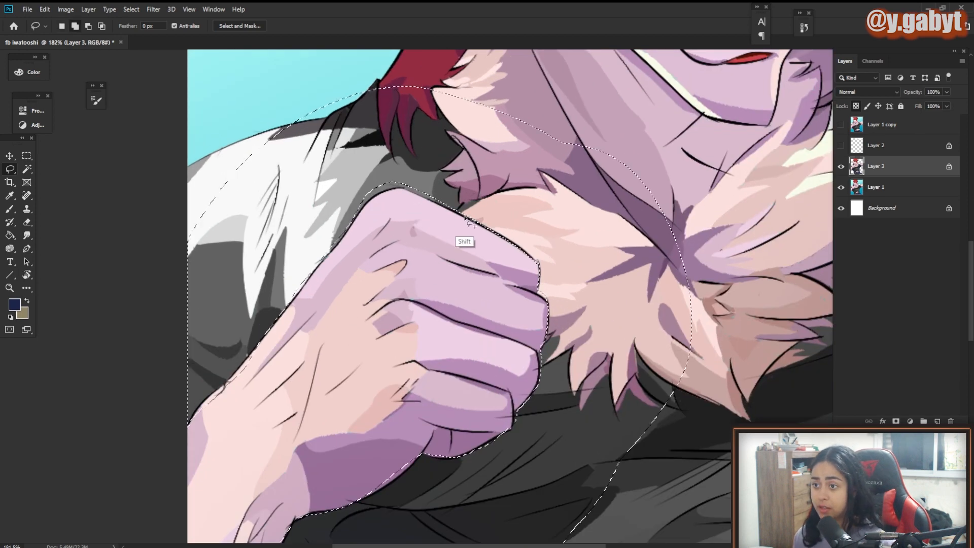
pyautogui.keyDown('shift'); pyautogui.moveTo(495, 229); pyautogui.dragTo(465, 222); pyautogui.keyUp('shift')
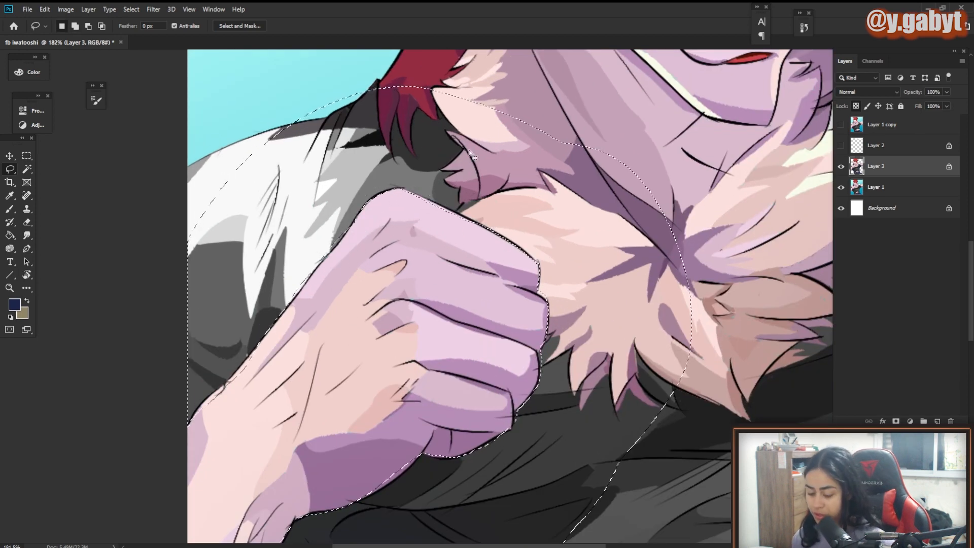
# Step: Hide the selection outline and dab sampled background cyan around the fist with the 800 px soft brush at 30% opacity
pyautogui.press('b')
pyautogui.hotkey('ctrl', 'h')
pyautogui.keyDown('ctrl'); pyautogui.moveTo(430, 144); pyautogui.dragTo(386, 145); pyautogui.keyUp('ctrl')
pyautogui.keyDown('alt'); pyautogui.click(350, 469); pyautogui.keyUp('alt')
pyautogui.click(380, 320)
pyautogui.hotkey('ctrl', 'z')
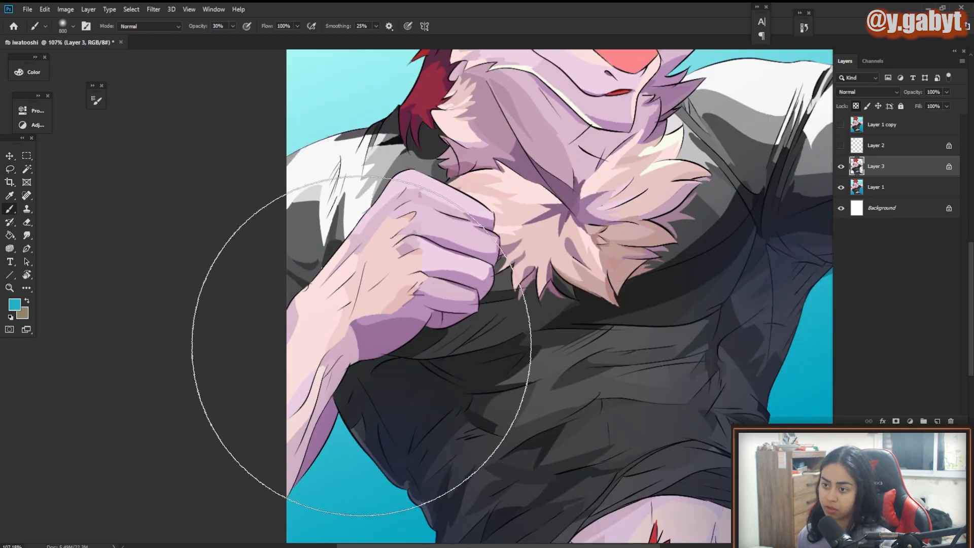
pyautogui.click(355, 353)
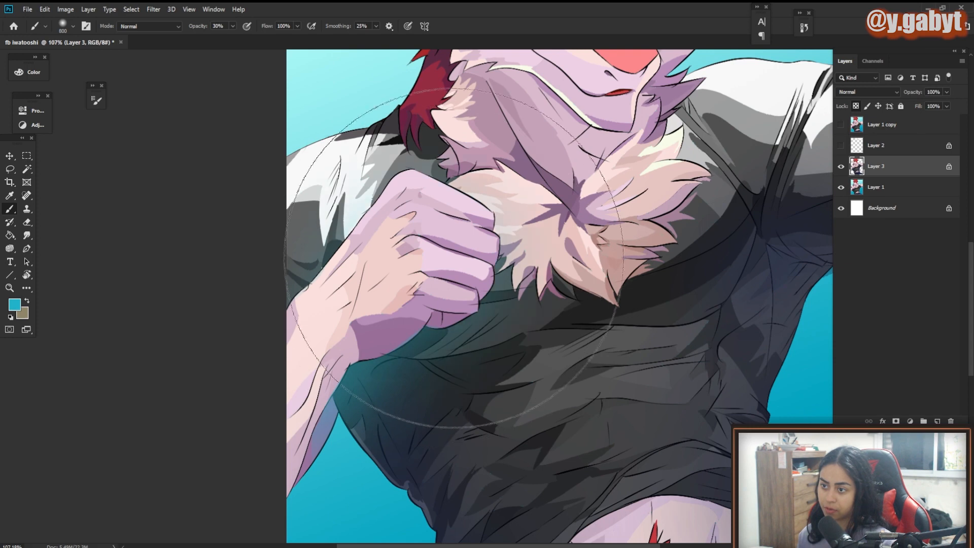
# Step: Reduce the brush to 300 px and paint a soft white glow over the shirt and fur around the knuckles
pyautogui.press('[')
pyautogui.press('[')
pyautogui.press('[')
pyautogui.press('[')
pyautogui.press('[')
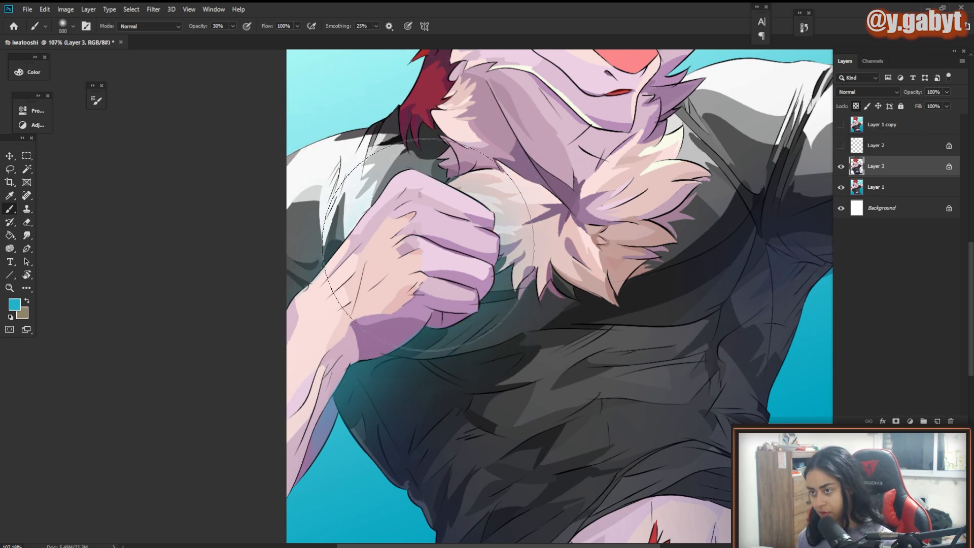
pyautogui.keyDown('alt'); pyautogui.click(344, 150); pyautogui.keyUp('alt')
pyautogui.moveTo(368, 249); pyautogui.dragTo(469, 229)
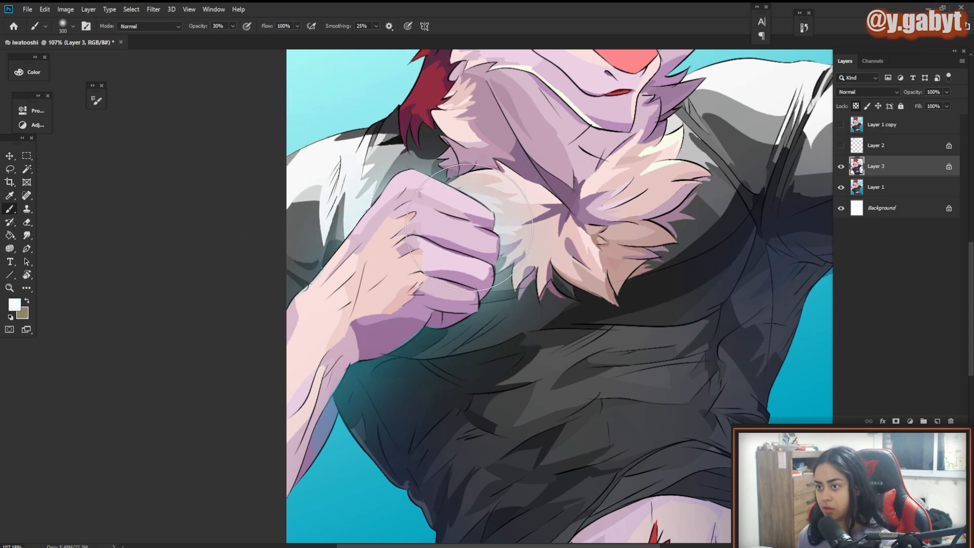
pyautogui.moveTo(451, 295)
pyautogui.mouseDown()
pyautogui.moveTo(378, 278)
pyautogui.moveTo(463, 264)
pyautogui.mouseUp()
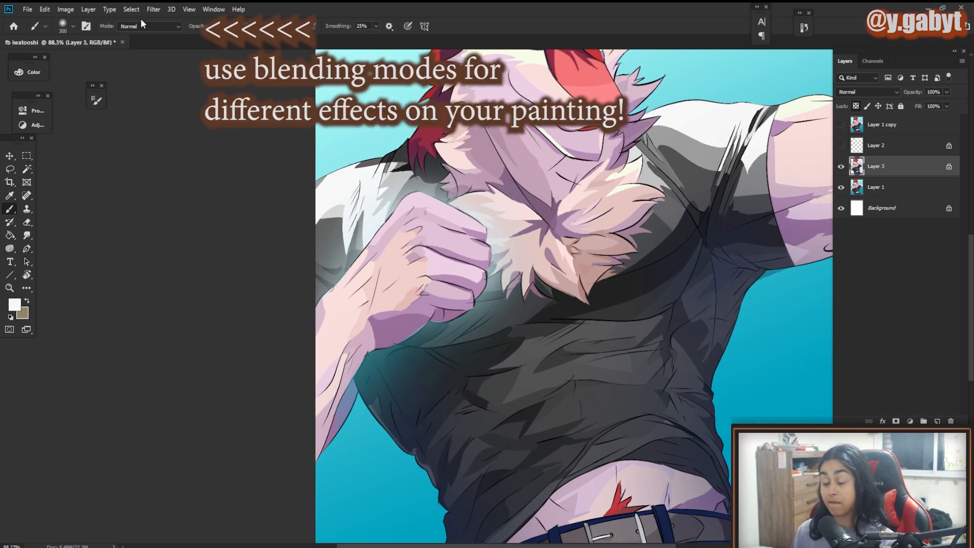
# Step: Try the brush's Color Burn mode and the Sponge tool in Desaturate mode on the fist, and return the brush to Normal mode
pyautogui.click(166, 29)
pyautogui.click(142, 96)
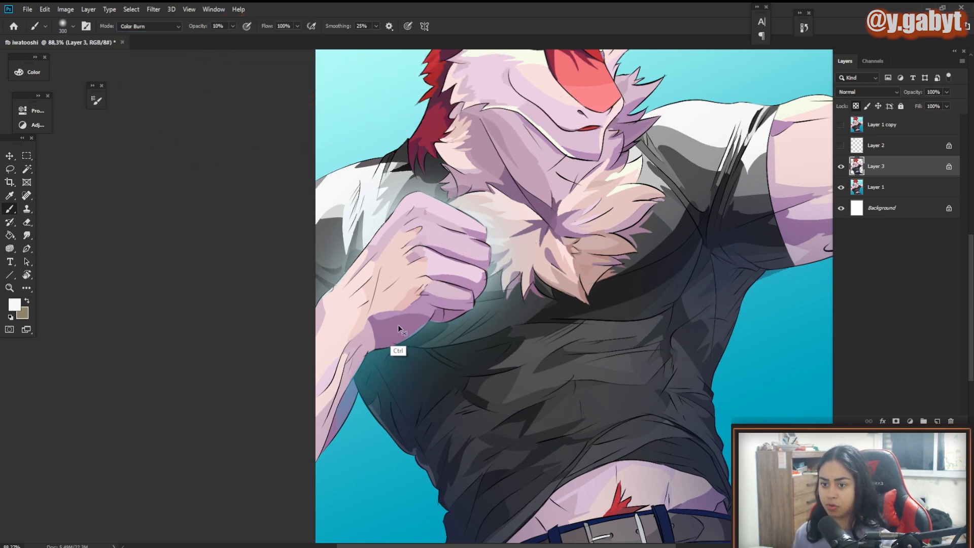
pyautogui.press('o')
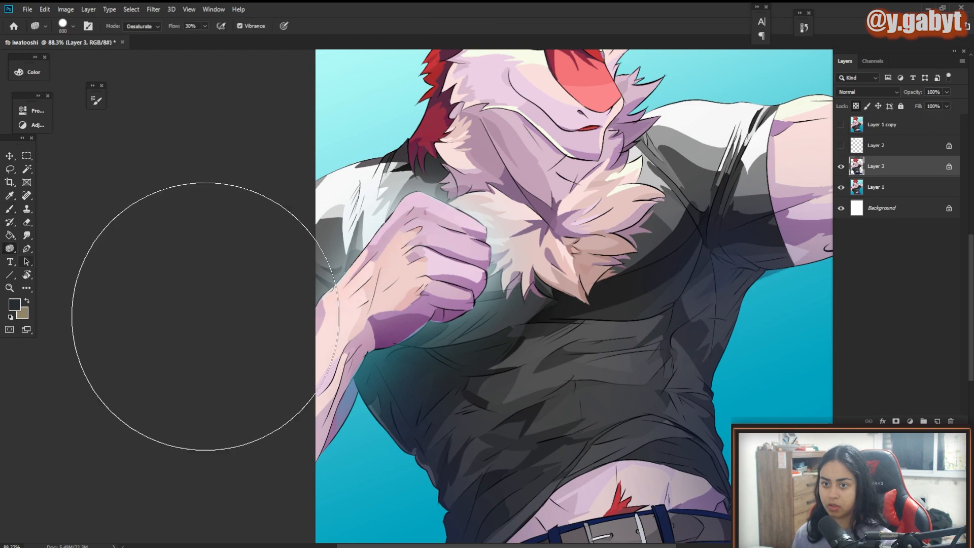
pyautogui.moveTo(447, 304)
pyautogui.mouseDown()
pyautogui.moveTo(387, 301)
pyautogui.moveTo(446, 300)
pyautogui.mouseUp()
pyautogui.press('b')
pyautogui.click(147, 27)
pyautogui.click(141, 39)
# Step: Sample the fist's purple, set the brush to 100 px and paint soft shading on the fist and forearm
pyautogui.keyDown('alt'); pyautogui.click(463, 312); pyautogui.keyUp('alt')
pyautogui.press('[')
pyautogui.press('[')
pyautogui.press('[')
pyautogui.press('[')
pyautogui.press('[')
pyautogui.press('[')
pyautogui.moveTo(431, 365)
pyautogui.mouseDown()
pyautogui.moveTo(525, 275)
pyautogui.moveTo(442, 398)
pyautogui.mouseUp()
pyautogui.moveTo(470, 281); pyautogui.dragTo(365, 365)
pyautogui.moveTo(462, 339); pyautogui.dragTo(382, 337)
pyautogui.moveTo(464, 375); pyautogui.dragTo(540, 375)
# Step: Compare the fist shading with the original by toggling the visibility of Layer 1 copy
pyautogui.click(841, 124)
pyautogui.click(841, 124)
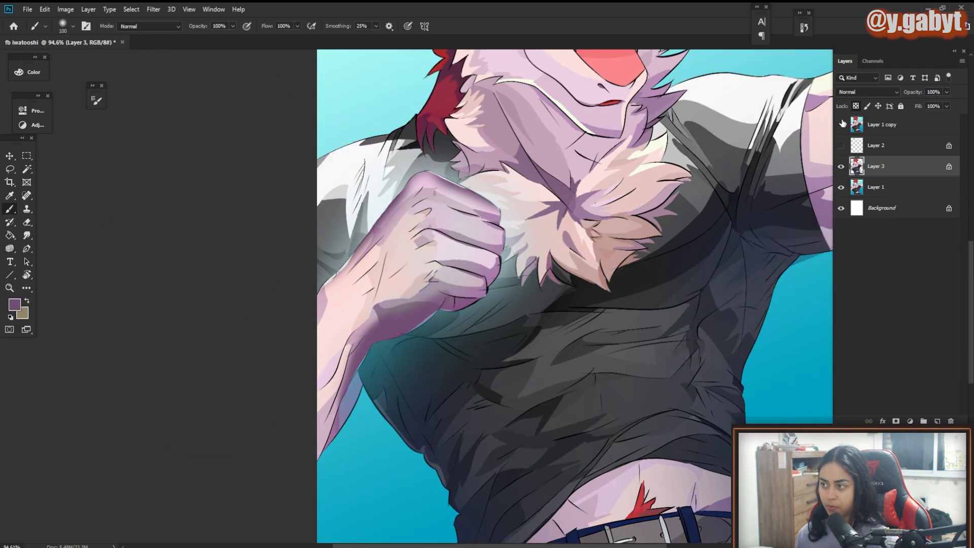
pyautogui.click(842, 125)
pyautogui.click(842, 125)
# Step: Lasso the cheek fur and shoulder area behind the jaw, brush sampled cyan over it and undo the last strokes
pyautogui.moveTo(370, 323); pyautogui.dragTo(383, 323)
pyautogui.moveTo(558, 177); pyautogui.dragTo(385, 294)
pyautogui.moveTo(487, 219)
pyautogui.mouseDown()
pyautogui.moveTo(422, 220)
pyautogui.moveTo(503, 219)
pyautogui.mouseUp()
pyautogui.press('l')
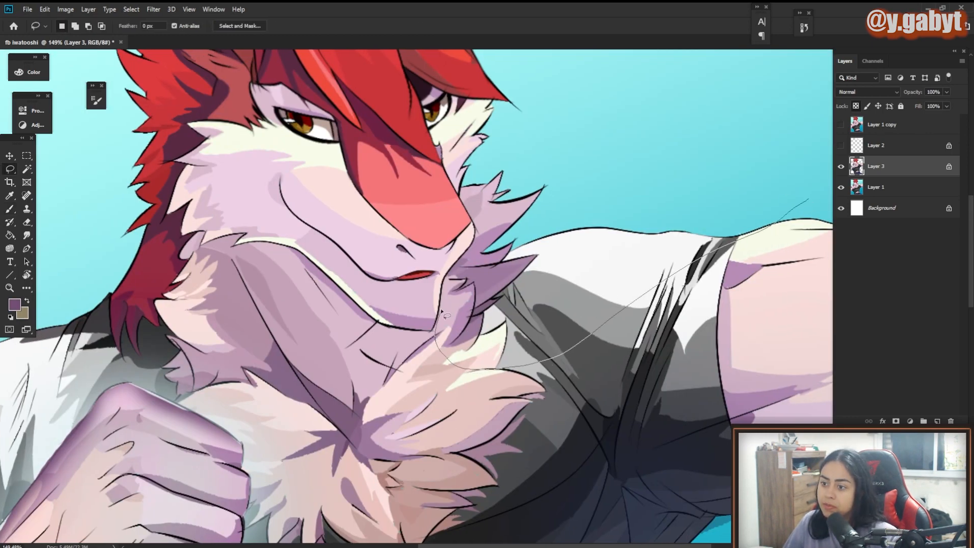
pyautogui.moveTo(442, 311)
pyautogui.mouseDown()
pyautogui.moveTo(476, 237)
pyautogui.moveTo(761, 112)
pyautogui.mouseUp()
pyautogui.press('b')
pyautogui.moveTo(642, 241)
pyautogui.mouseDown()
pyautogui.moveTo(559, 232)
pyautogui.moveTo(499, 249)
pyautogui.mouseUp()
pyautogui.keyDown('alt'); pyautogui.click(629, 215); pyautogui.keyUp('alt')
pyautogui.hotkey('ctrl', 'z')
pyautogui.hotkey('ctrl', 'z')
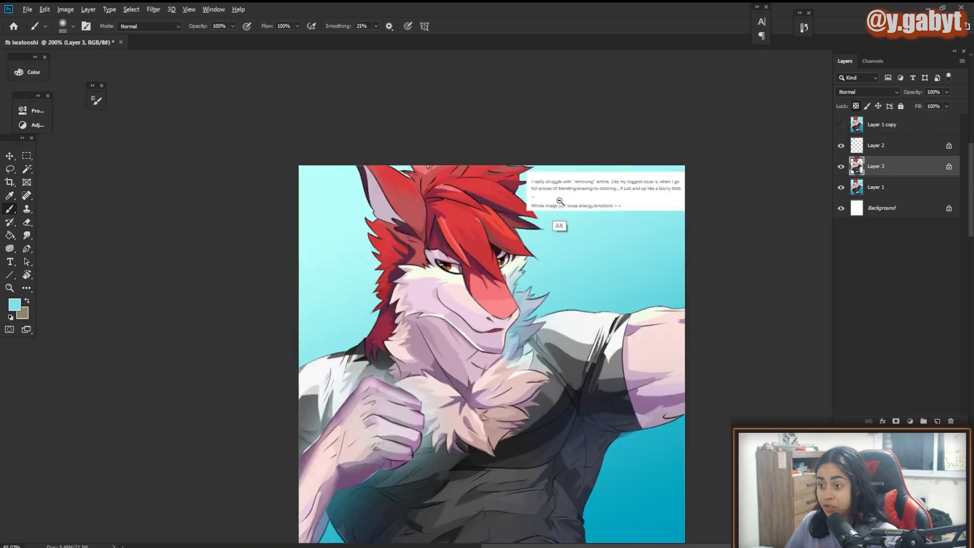
# Step: Shade the shirt's side below the raised armpit and the underside of the chest dark navy, with the soft brush at 90 px
pyautogui.keyDown('alt'); pyautogui.click(559, 201); pyautogui.keyUp('alt')
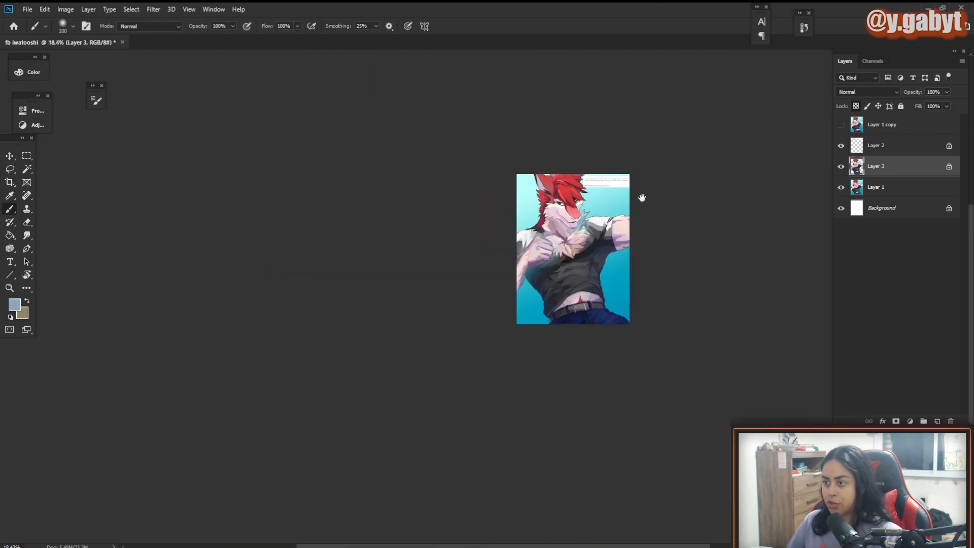
pyautogui.keyDown('alt'); pyautogui.click(619, 181); pyautogui.keyUp('alt')
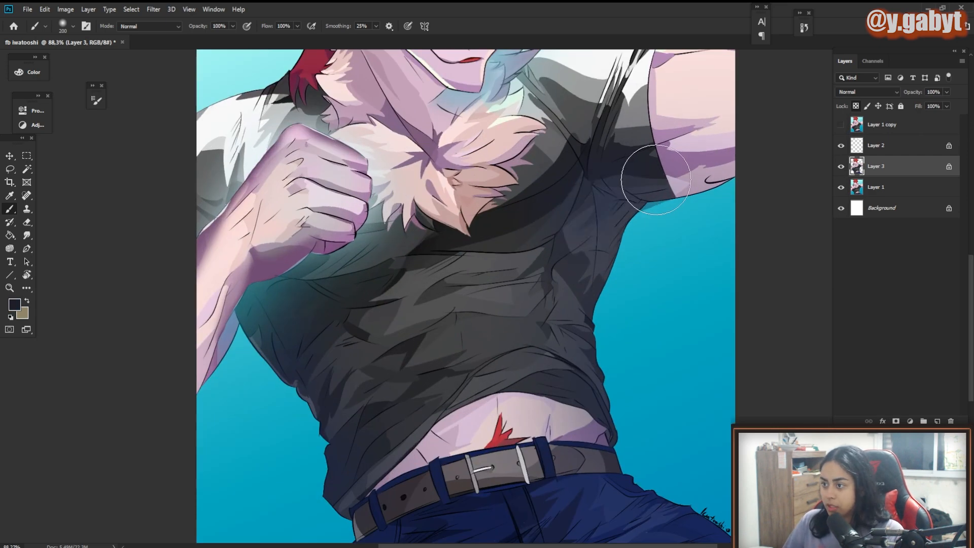
pyautogui.moveTo(588, 229); pyautogui.dragTo(309, 321)
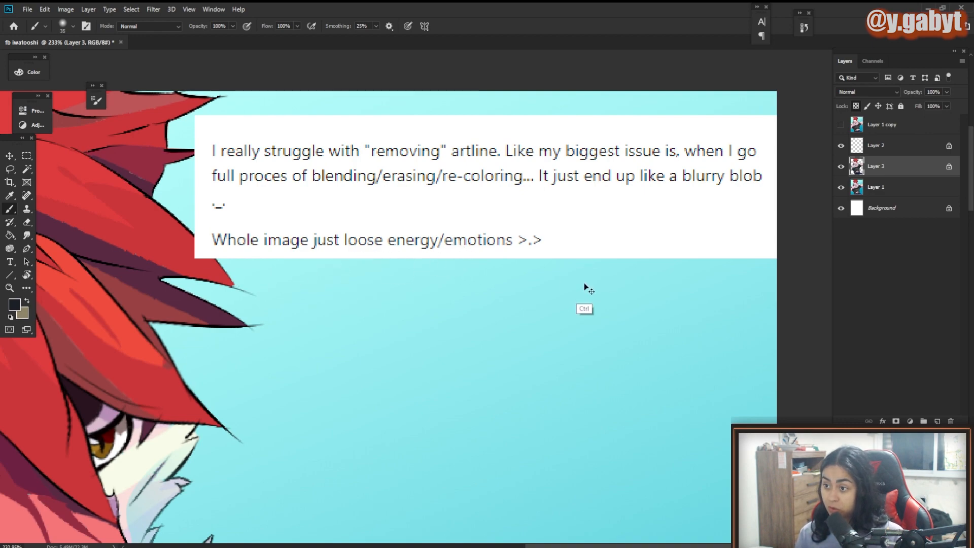
pyautogui.moveTo(546, 279); pyautogui.dragTo(463, 262)
pyautogui.moveTo(482, 419)
pyautogui.mouseDown()
pyautogui.moveTo(467, 245)
pyautogui.moveTo(527, 262)
pyautogui.moveTo(599, 248)
pyautogui.mouseUp()
pyautogui.moveTo(656, 189); pyautogui.dragTo(537, 256)
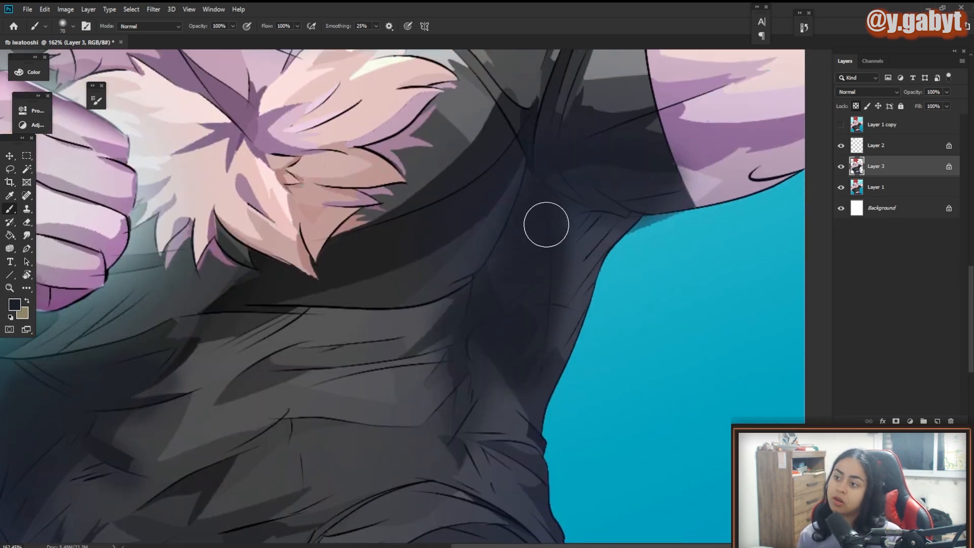
pyautogui.press(']')
pyautogui.press(']')
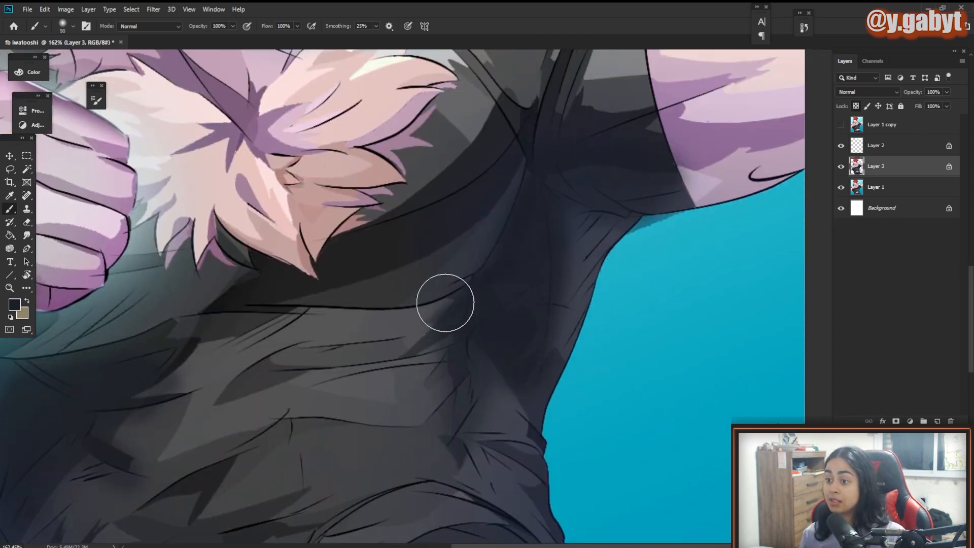
pyautogui.moveTo(444, 303)
pyautogui.mouseDown()
pyautogui.moveTo(268, 300)
pyautogui.moveTo(440, 289)
pyautogui.moveTo(291, 292)
pyautogui.moveTo(518, 227)
pyautogui.mouseUp()
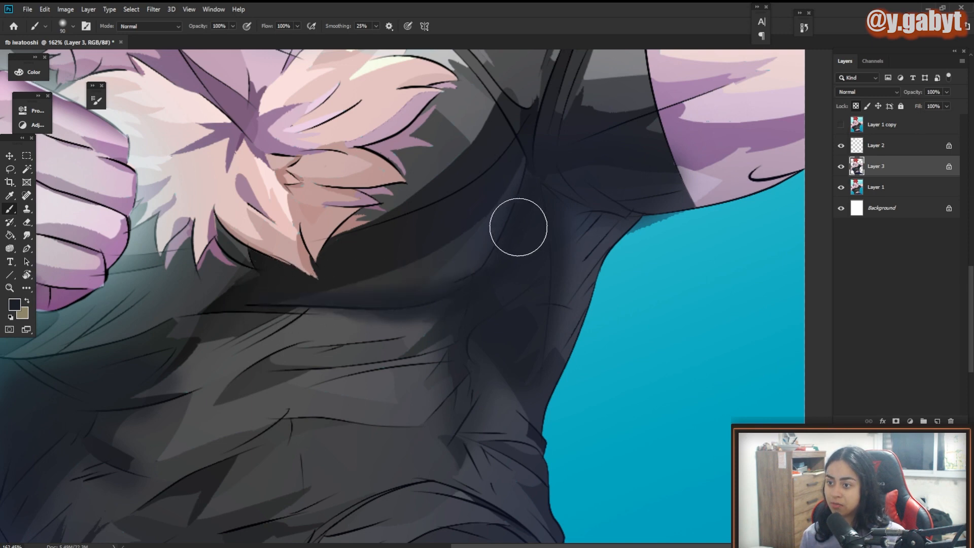
# Step: Try a bright cyan rim light stroke along the chest's lower edge and undo it
pyautogui.press('alt')
pyautogui.moveTo(522, 177)
pyautogui.mouseDown()
pyautogui.moveTo(450, 267)
pyautogui.moveTo(401, 286)
pyautogui.mouseUp()
pyautogui.press('alt')
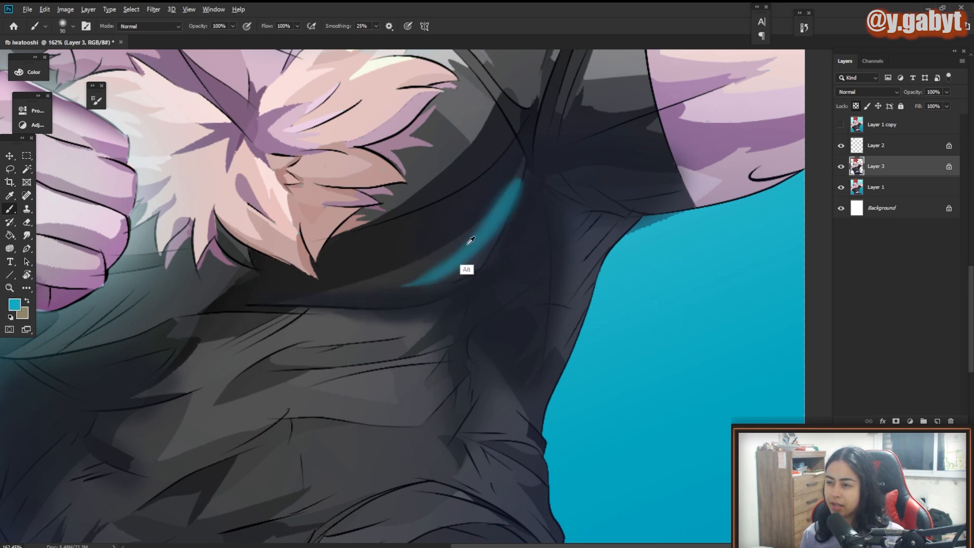
pyautogui.hotkey('ctrl', 'z')
# Step: Paint a subtle teal rim light along the chest's lower edge near the armpit, blending it with sampled colours
pyautogui.keyDown('alt'); pyautogui.click(508, 196); pyautogui.keyUp('alt')
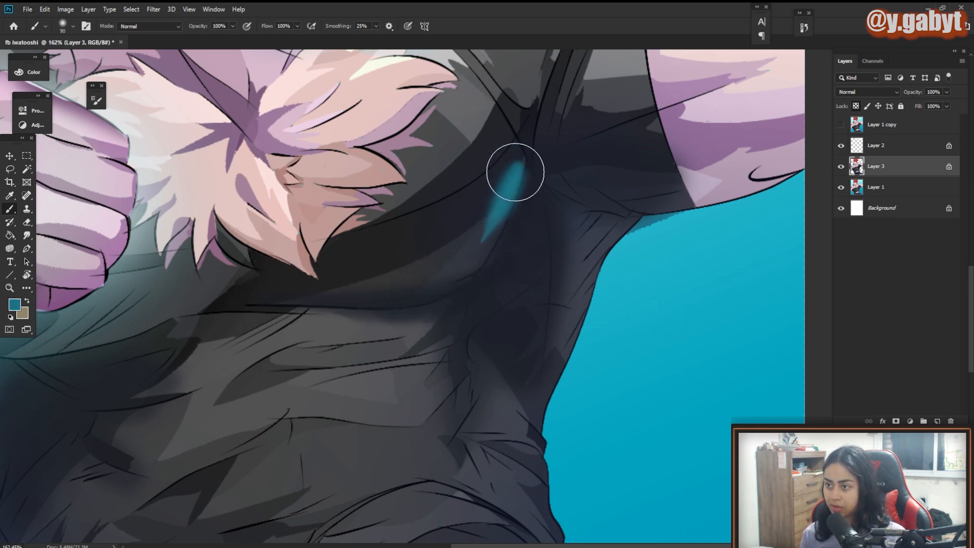
pyautogui.moveTo(516, 170)
pyautogui.mouseDown()
pyautogui.moveTo(437, 281)
pyautogui.moveTo(411, 263)
pyautogui.mouseUp()
pyautogui.keyDown('alt'); pyautogui.click(471, 245); pyautogui.keyUp('alt')
pyautogui.moveTo(521, 163)
pyautogui.mouseDown()
pyautogui.moveTo(406, 293)
pyautogui.moveTo(380, 273)
pyautogui.mouseUp()
pyautogui.keyDown('alt'); pyautogui.click(487, 176); pyautogui.keyUp('alt')
pyautogui.moveTo(47, 313); pyautogui.dragTo(375, 238)
pyautogui.moveTo(464, 218)
pyautogui.mouseDown()
pyautogui.moveTo(578, 202)
pyautogui.moveTo(439, 228)
pyautogui.mouseUp()
pyautogui.moveTo(463, 269)
pyautogui.mouseDown()
pyautogui.moveTo(363, 268)
pyautogui.moveTo(456, 267)
pyautogui.mouseUp()
pyautogui.moveTo(677, 234)
pyautogui.mouseDown()
pyautogui.moveTo(409, 341)
pyautogui.moveTo(502, 242)
pyautogui.mouseUp()
# Step: Sample a dark shirt tone, blend it over the folds at the waist and undo the last two strokes
pyautogui.keyDown('alt'); pyautogui.click(389, 350); pyautogui.keyUp('alt')
pyautogui.moveTo(389, 350); pyautogui.dragTo(367, 350)
pyautogui.moveTo(422, 335); pyautogui.dragTo(396, 256)
pyautogui.moveTo(367, 341); pyautogui.dragTo(479, 300)
pyautogui.moveTo(293, 375)
pyautogui.mouseDown()
pyautogui.moveTo(391, 321)
pyautogui.moveTo(457, 313)
pyautogui.moveTo(392, 330)
pyautogui.mouseUp()
pyautogui.hotkey('ctrl', 'z')
pyautogui.hotkey('ctrl', 'z')
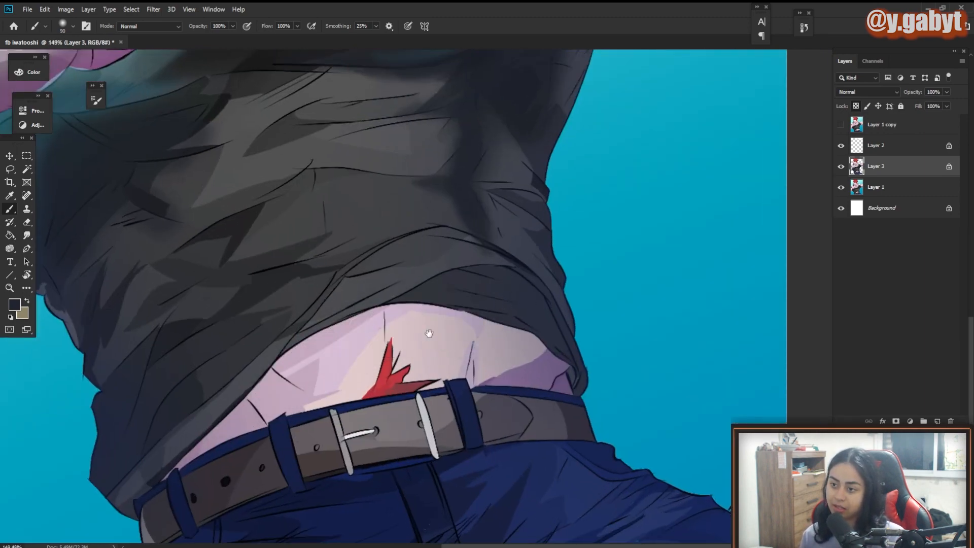
# Step: Compare the torso and waist shading with the original by showing and hiding Layer 1 copy
pyautogui.moveTo(430, 394); pyautogui.dragTo(451, 274)
pyautogui.scroll(-5, 597, 337)
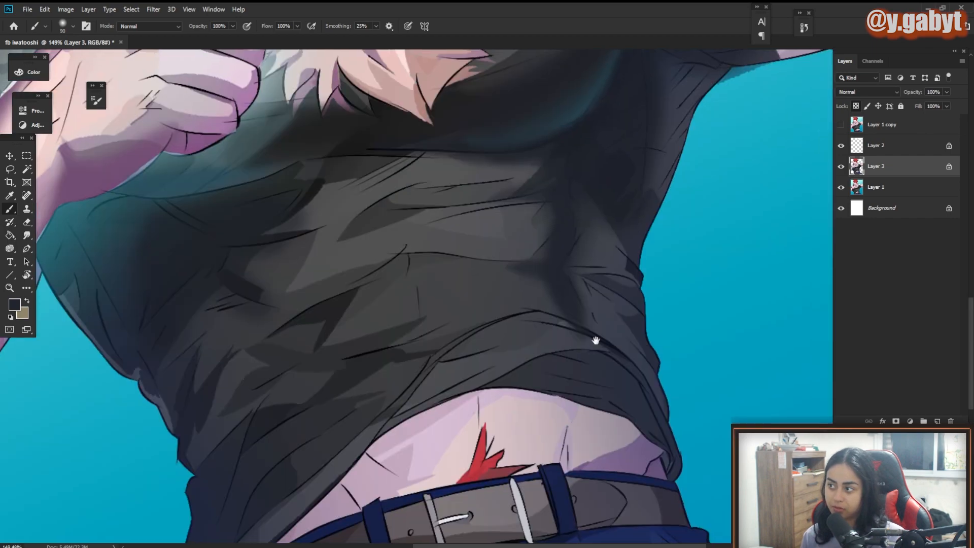
pyautogui.moveTo(480, 187); pyautogui.dragTo(502, 342)
pyautogui.moveTo(651, 417); pyautogui.dragTo(585, 200)
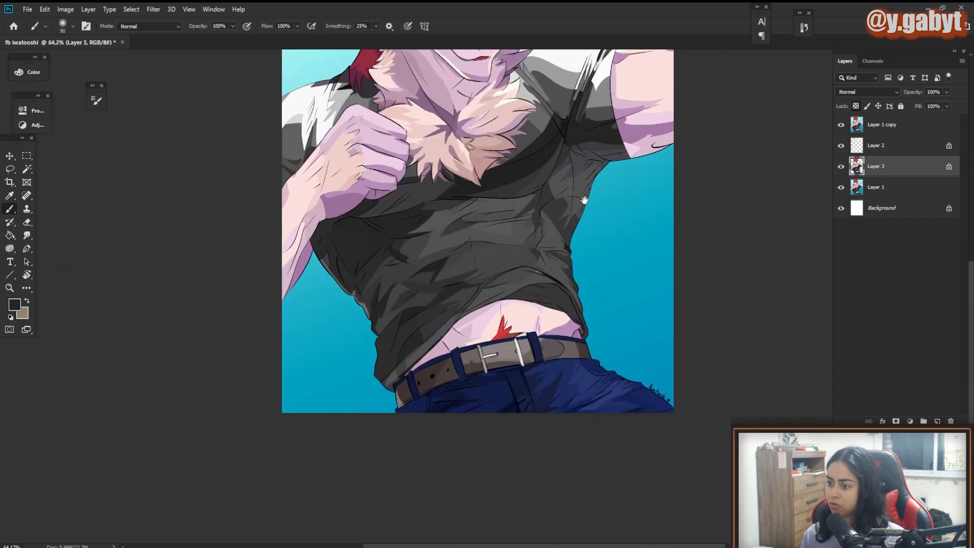
pyautogui.moveTo(495, 322); pyautogui.dragTo(570, 287)
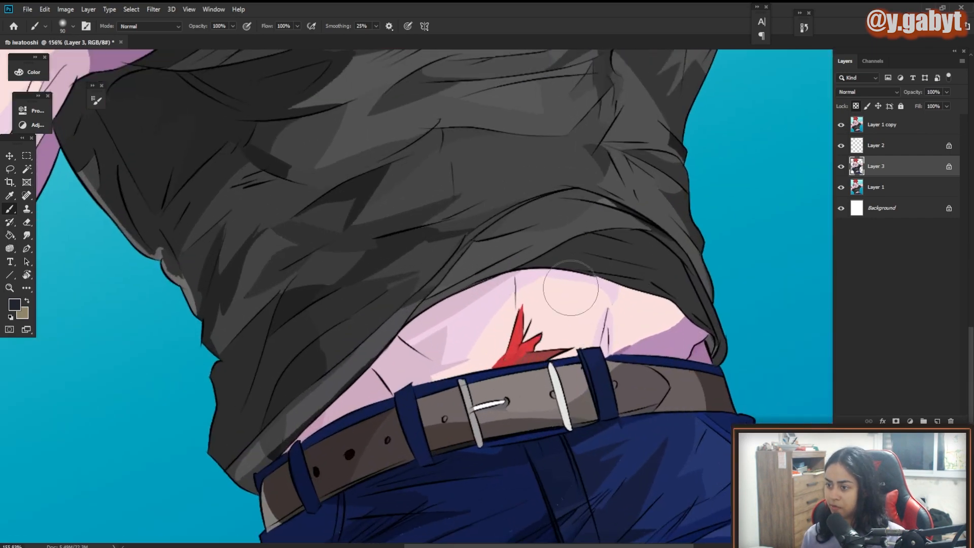
pyautogui.click(840, 125)
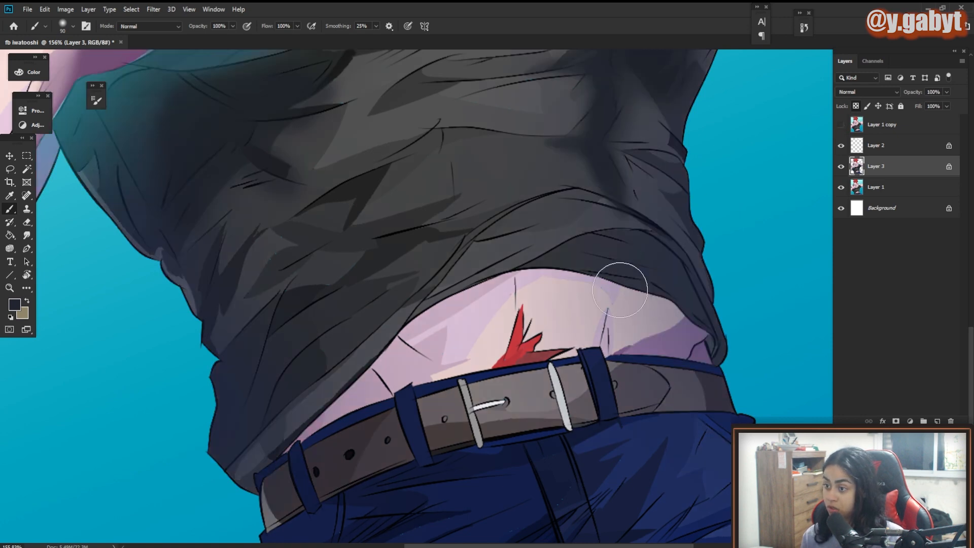
# Step: Shade the bare belly below the shirt hem soft purple and smooth the folds on the shirt's middle with sampled grey
pyautogui.moveTo(619, 290)
pyautogui.mouseDown()
pyautogui.moveTo(440, 329)
pyautogui.moveTo(627, 290)
pyautogui.moveTo(451, 316)
pyautogui.moveTo(601, 272)
pyautogui.moveTo(434, 324)
pyautogui.moveTo(593, 243)
pyautogui.moveTo(523, 248)
pyautogui.moveTo(481, 276)
pyautogui.moveTo(629, 253)
pyautogui.moveTo(493, 263)
pyautogui.moveTo(545, 238)
pyautogui.moveTo(677, 292)
pyautogui.moveTo(507, 251)
pyautogui.moveTo(410, 346)
pyautogui.mouseUp()
pyautogui.moveTo(530, 376)
pyautogui.mouseDown()
pyautogui.moveTo(427, 350)
pyautogui.moveTo(526, 350)
pyautogui.mouseUp()
pyautogui.keyDown('alt'); pyautogui.click(617, 295); pyautogui.keyUp('alt')
pyautogui.moveTo(617, 304); pyautogui.dragTo(365, 408)
pyautogui.moveTo(532, 233)
pyautogui.mouseDown()
pyautogui.moveTo(565, 437)
pyautogui.moveTo(578, 400)
pyautogui.mouseUp()
pyautogui.keyDown('alt'); pyautogui.click(497, 349); pyautogui.keyUp('alt')
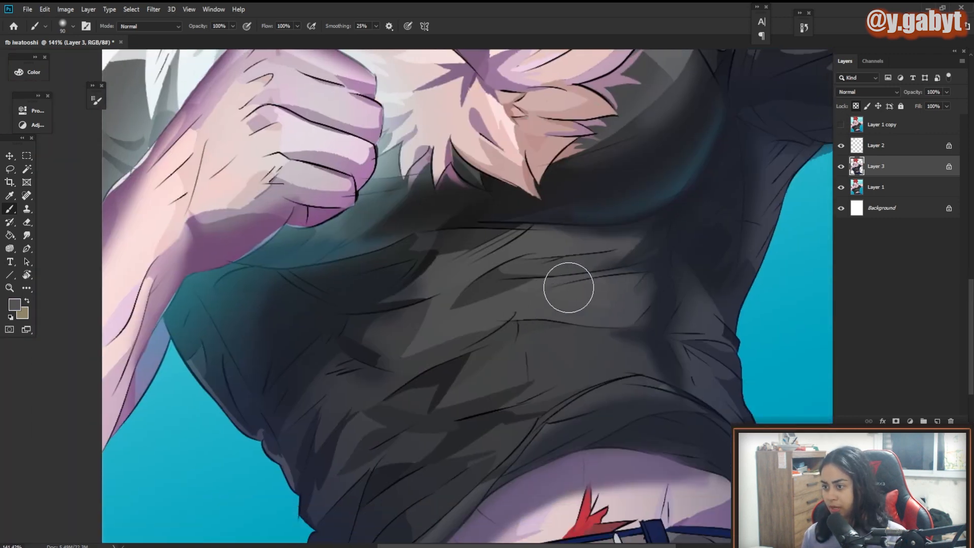
pyautogui.moveTo(464, 320)
pyautogui.mouseDown()
pyautogui.moveTo(424, 302)
pyautogui.moveTo(505, 259)
pyautogui.mouseUp()
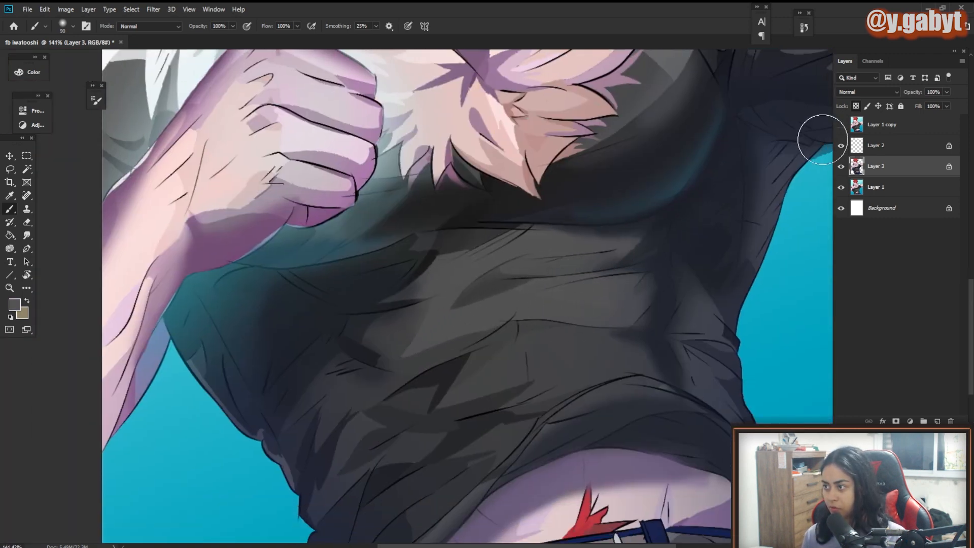
# Step: Show Layer 1 copy and examine the original's hard-edged shading on the face, chest and shirt folds
pyautogui.click(840, 126)
pyautogui.moveTo(582, 393); pyautogui.dragTo(556, 358)
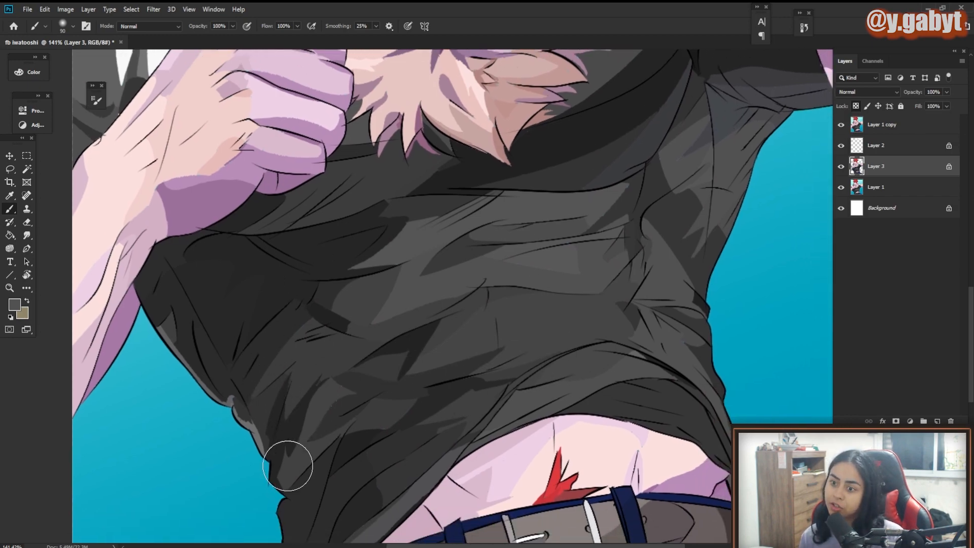
pyautogui.moveTo(615, 221); pyautogui.dragTo(528, 467)
pyautogui.moveTo(577, 321); pyautogui.dragTo(553, 466)
pyautogui.moveTo(481, 332); pyautogui.dragTo(575, 316)
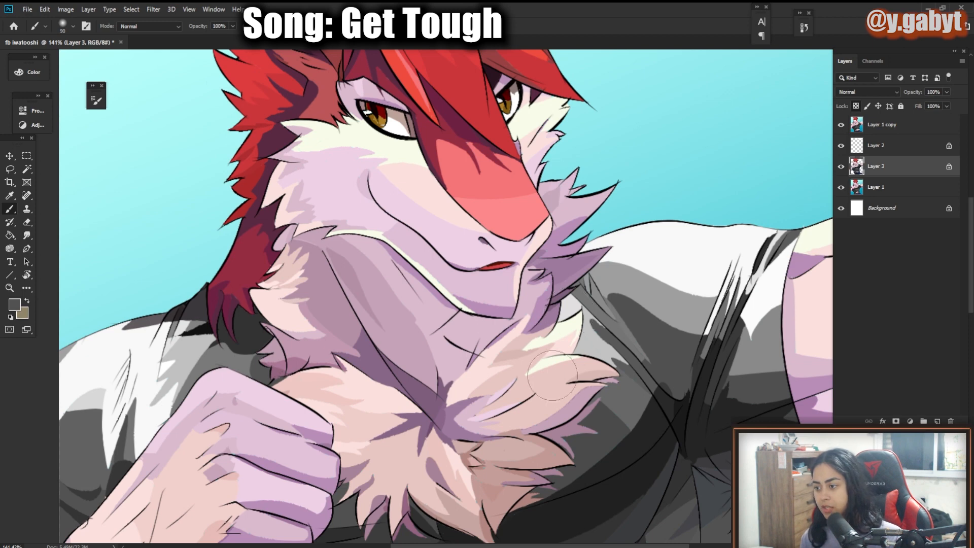
pyautogui.moveTo(627, 445); pyautogui.dragTo(602, 322)
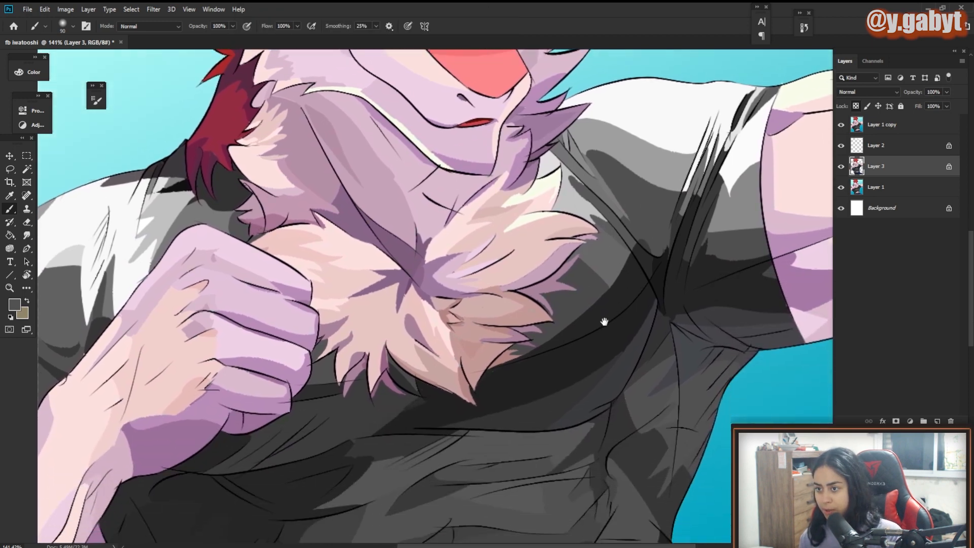
pyautogui.moveTo(482, 517); pyautogui.dragTo(542, 286)
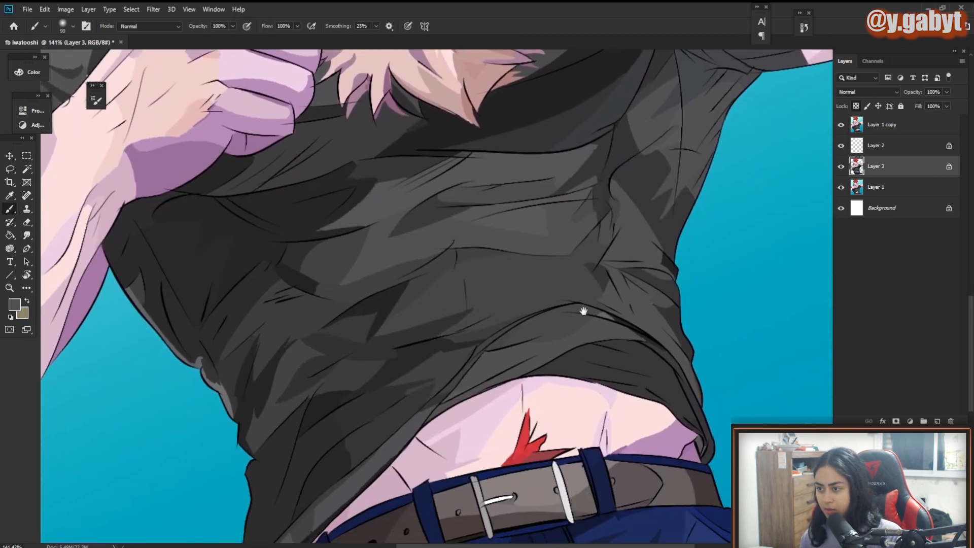
# Step: Reduce the brush to 40 px and shade the shirt's side below the raised arm with a sampled dark blue tone
pyautogui.press('[')
pyautogui.press('[')
pyautogui.press('[')
pyautogui.press('[')
pyautogui.press('[')
pyautogui.press('[')
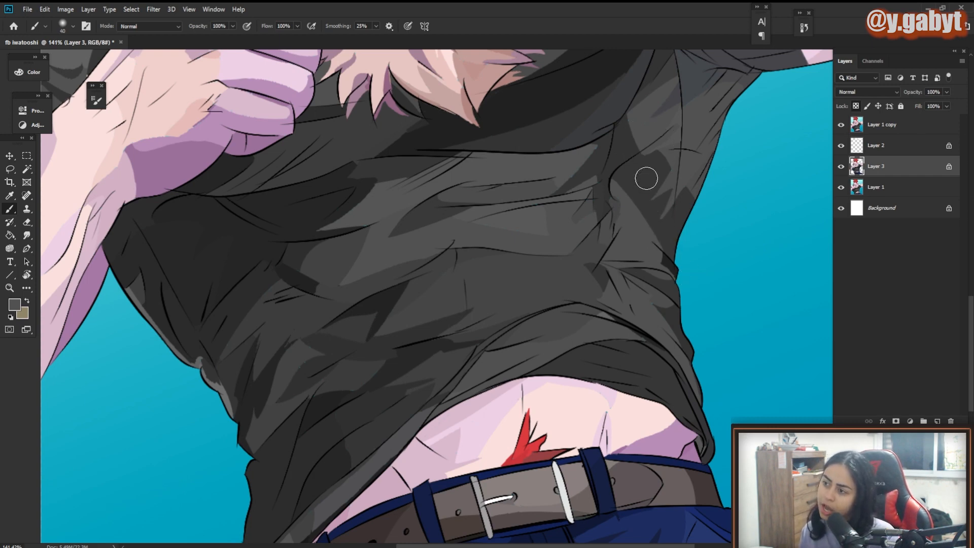
pyautogui.moveTo(685, 188); pyautogui.dragTo(561, 294)
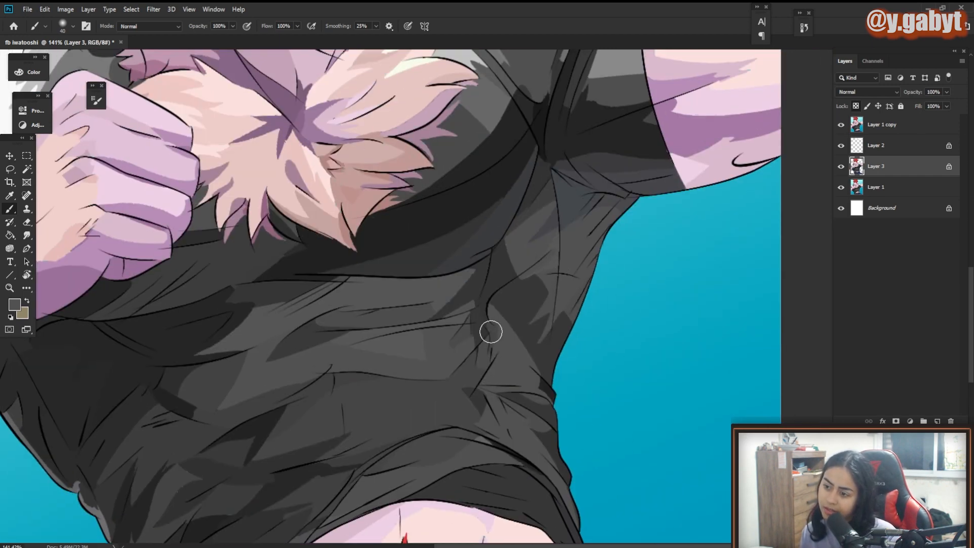
pyautogui.scroll(-5, 441, 358)
pyautogui.scroll(6, 441, 358)
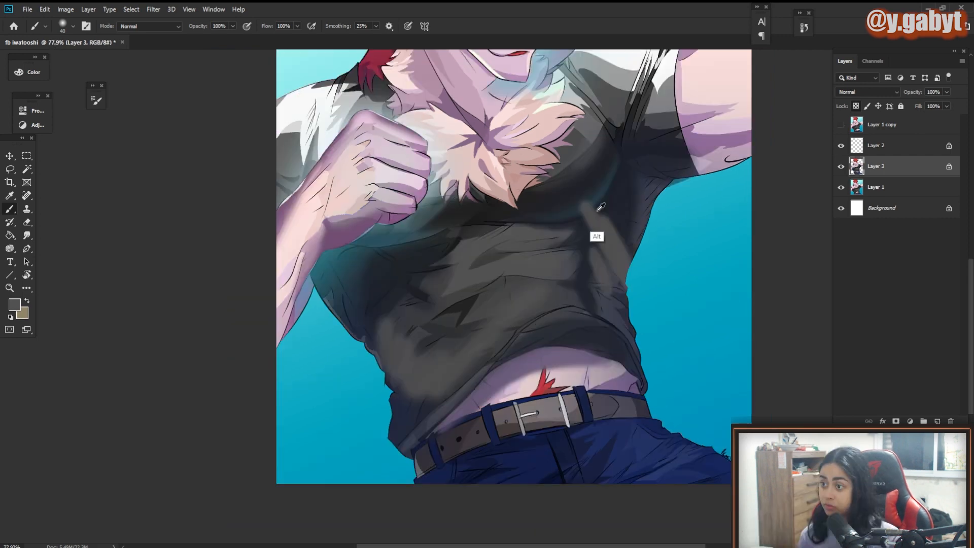
pyautogui.keyDown('alt'); pyautogui.click(600, 207); pyautogui.keyUp('alt')
pyautogui.scroll(3, 607, 233)
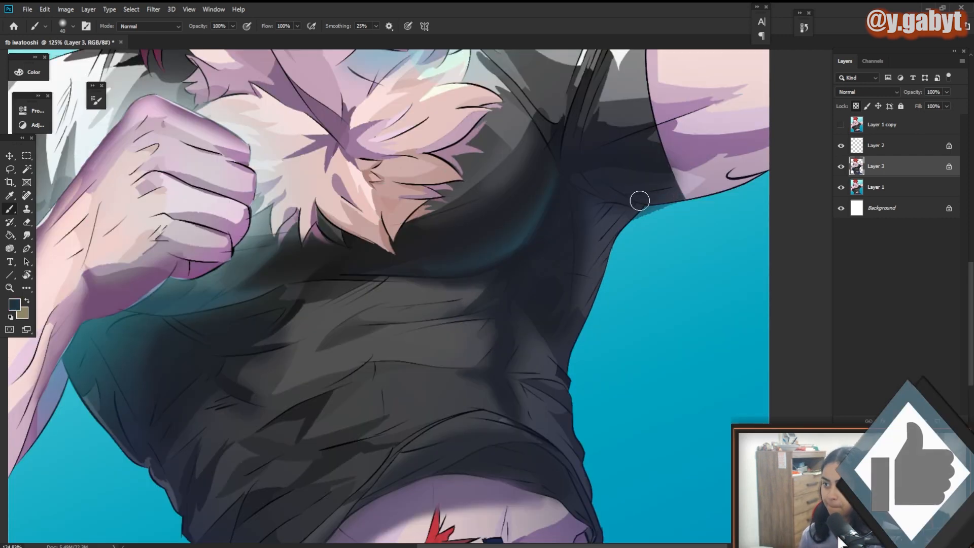
# Step: Compare the darkened shirt with the original by showing and hiding Layer 1 copy
pyautogui.scroll(-3, 502, 384)
pyautogui.click(841, 124)
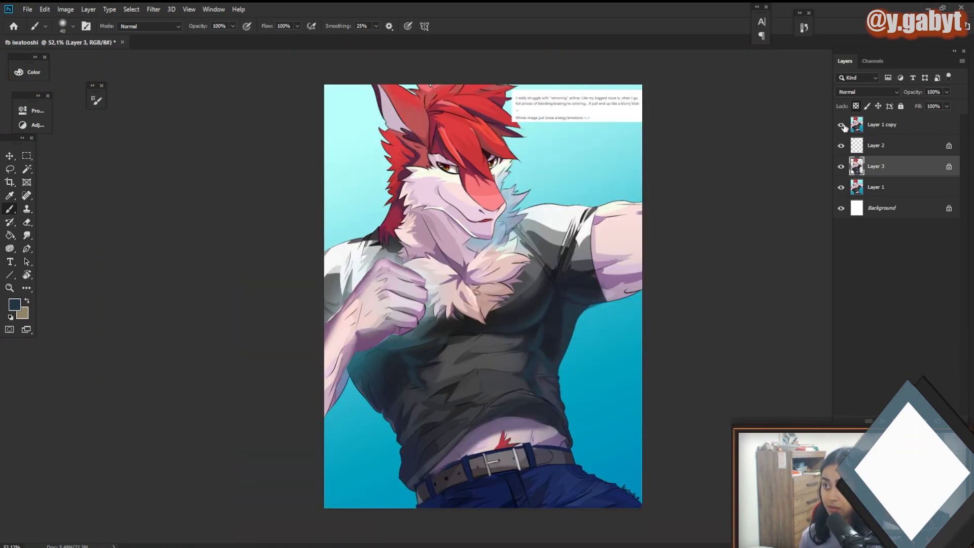
pyautogui.click(841, 124)
# Step: Set the brush to 50 px and blend soft dark teal over the folds on both sides of the shirt
pyautogui.scroll(2, 380, 224)
pyautogui.press(']')
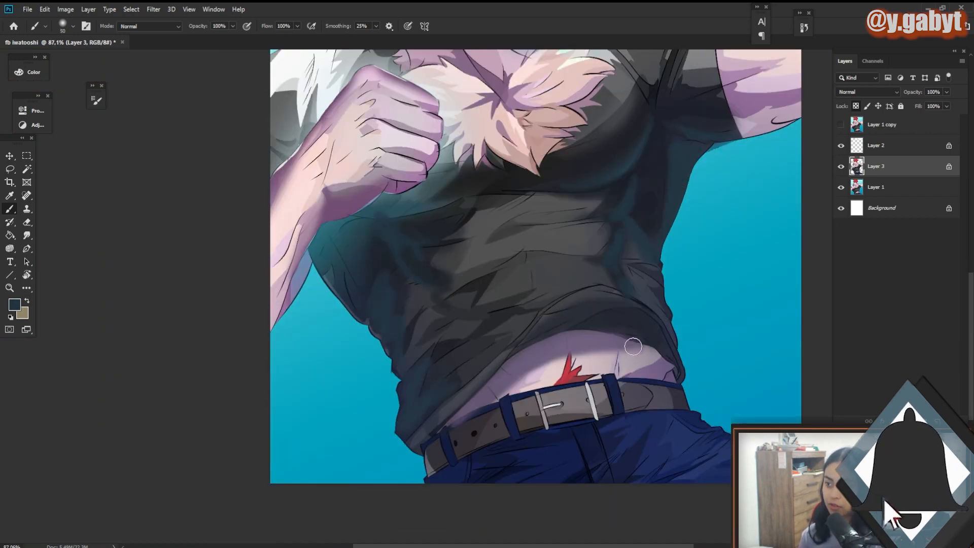
pyautogui.scroll(-5, 657, 355)
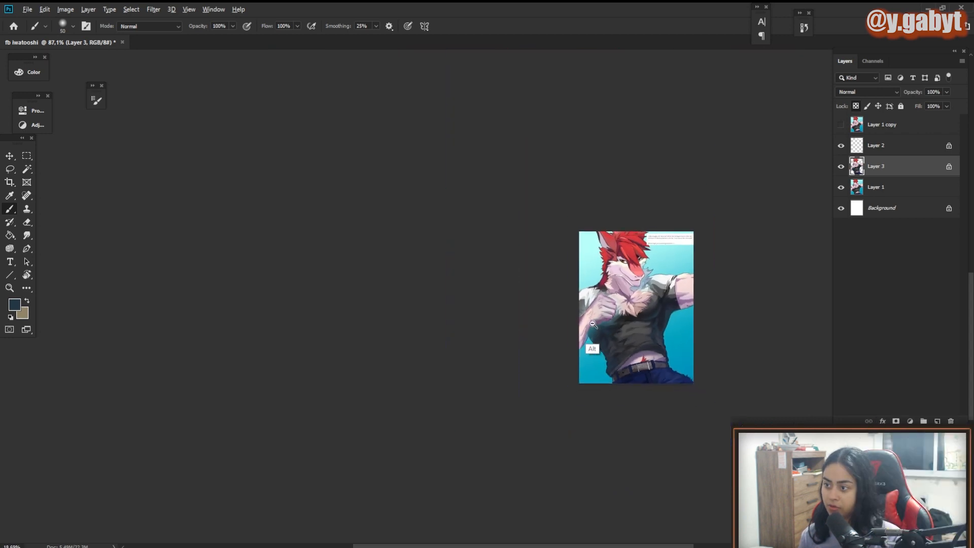
pyautogui.scroll(6, 592, 324)
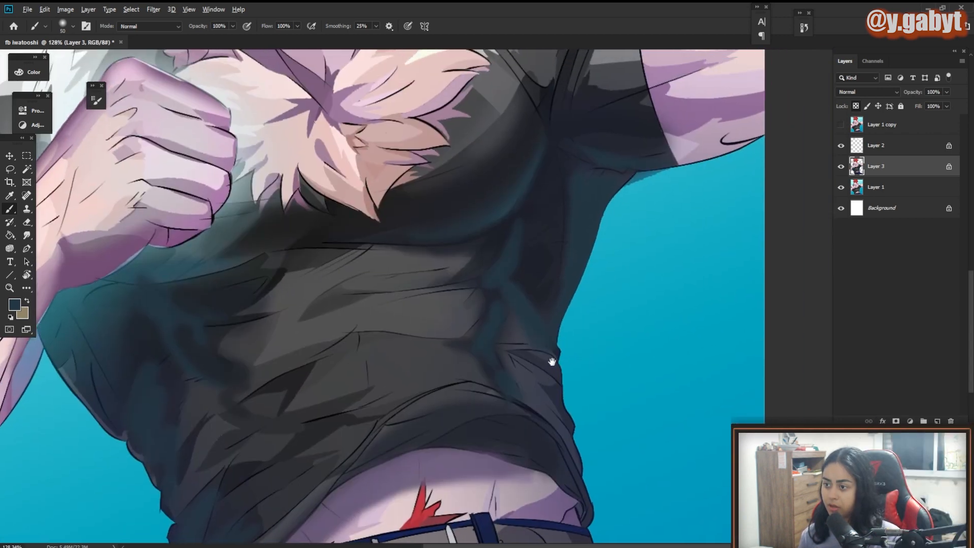
pyautogui.scroll(5, 650, 265)
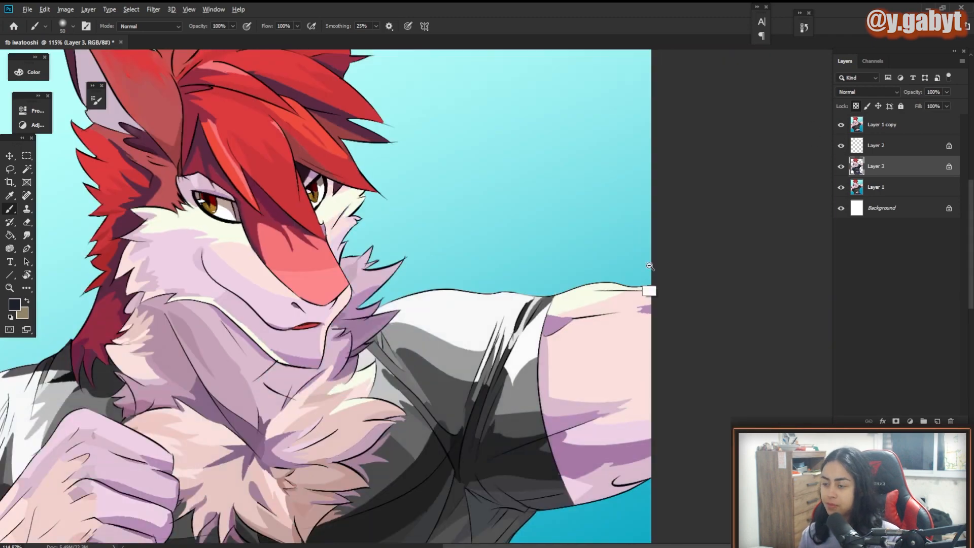
pyautogui.scroll(-4, 531, 203)
# Step: Sample a grey shirt tone and paint a thin light edge along the curved fold above the shirt's hem
pyautogui.keyDown('alt'); pyautogui.click(530, 202); pyautogui.keyUp('alt')
pyautogui.moveTo(517, 238); pyautogui.dragTo(537, 281)
pyautogui.scroll(2, 562, 325)
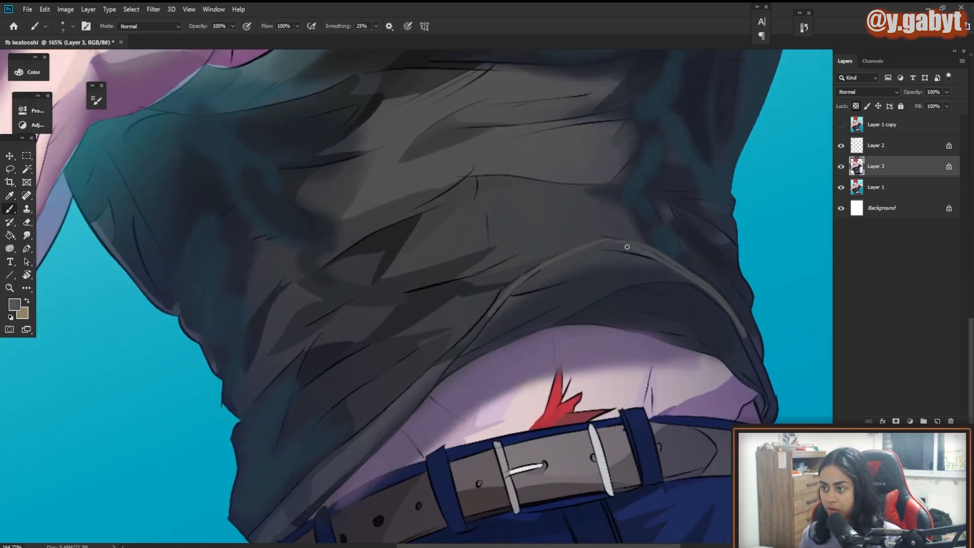
# Step: Blend the hard fold edges on both sides of the shirt's middle with sampled greys
pyautogui.scroll(-2, 456, 393)
pyautogui.scroll(4, 535, 322)
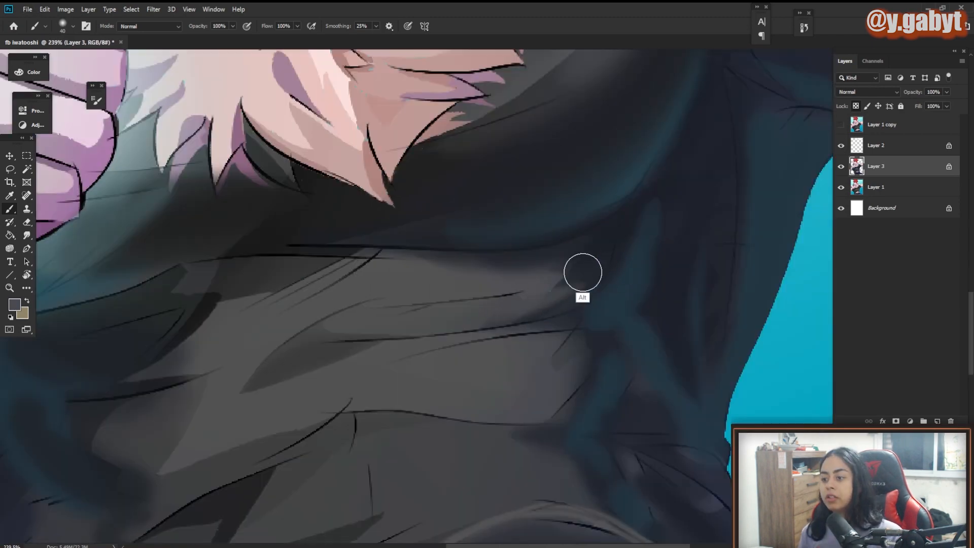
pyautogui.moveTo(530, 286)
pyautogui.mouseDown()
pyautogui.moveTo(622, 243)
pyautogui.moveTo(531, 281)
pyautogui.mouseUp()
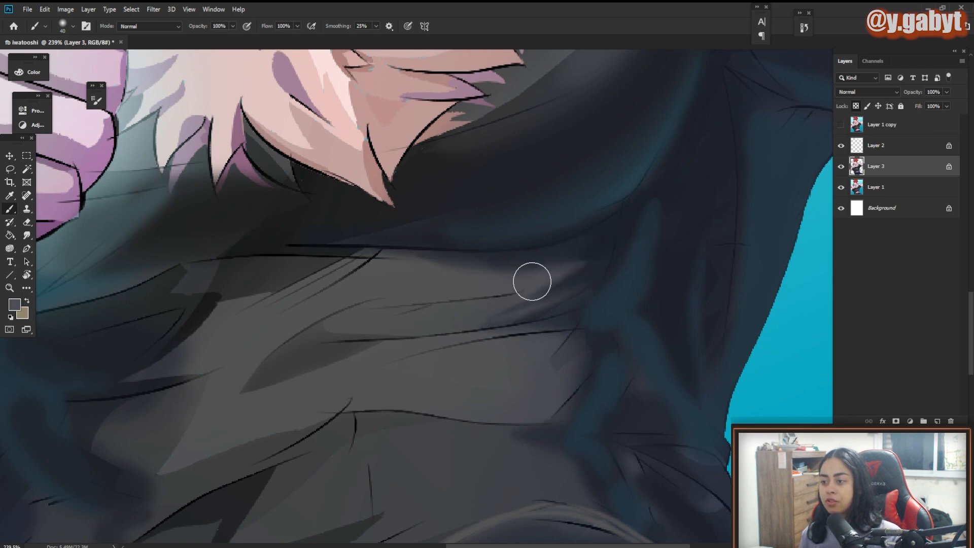
pyautogui.moveTo(451, 303); pyautogui.dragTo(624, 217)
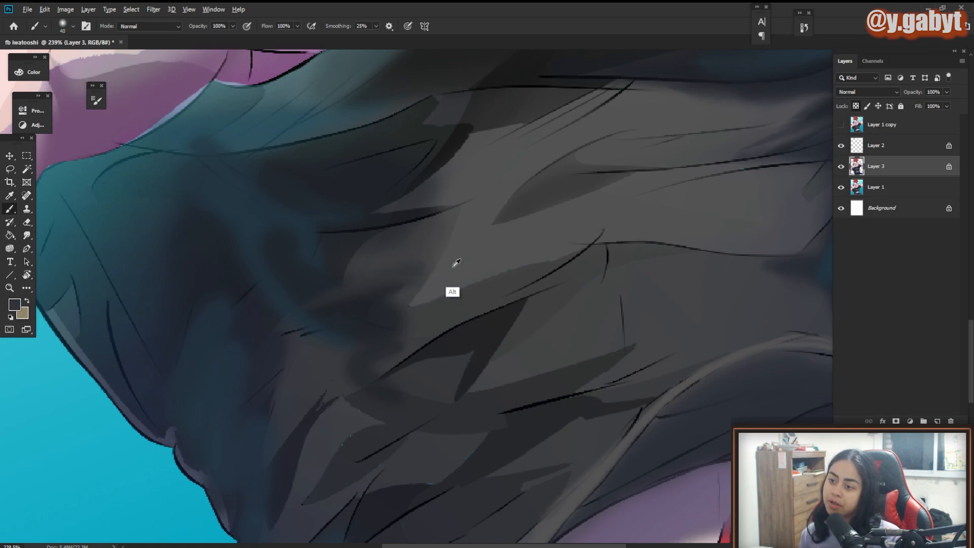
pyautogui.moveTo(379, 280)
pyautogui.mouseDown()
pyautogui.moveTo(416, 269)
pyautogui.moveTo(375, 306)
pyautogui.mouseUp()
pyautogui.keyDown('alt'); pyautogui.click(408, 292); pyautogui.keyUp('alt')
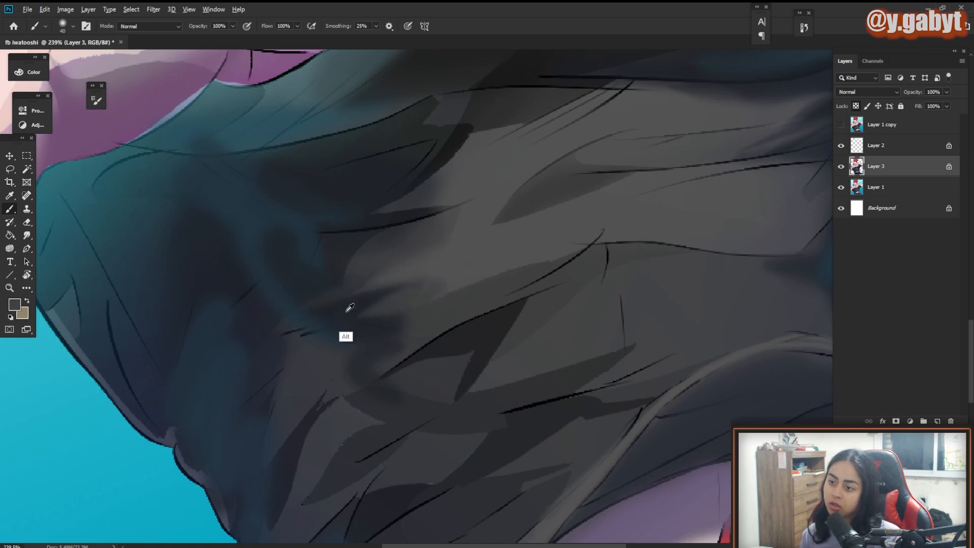
pyautogui.moveTo(502, 256); pyautogui.dragTo(329, 316)
pyautogui.moveTo(350, 239); pyautogui.dragTo(455, 170)
# Step: Enlarge the brush to 100 px and smooth away the hard shadow shapes and lines across the shirt's abdomen
pyautogui.press(']')
pyautogui.press(']')
pyautogui.press(']')
pyautogui.press(']')
pyautogui.press(']')
pyautogui.press(']')
pyautogui.press(']')
pyautogui.moveTo(487, 348); pyautogui.dragTo(345, 394)
pyautogui.moveTo(457, 304)
pyautogui.mouseDown()
pyautogui.moveTo(366, 297)
pyautogui.moveTo(459, 323)
pyautogui.mouseUp()
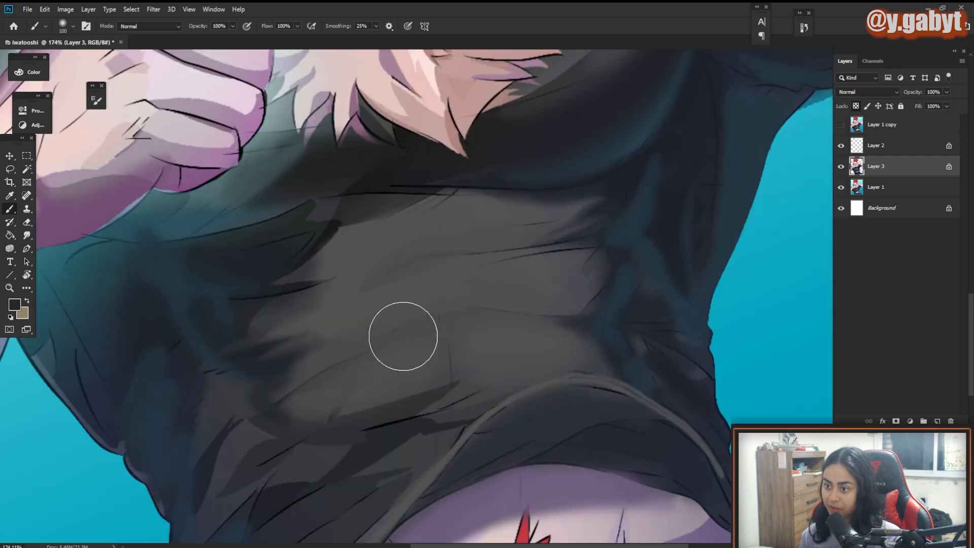
# Step: Reduce the brush to 45 px and paint soft dark diagonal folds across the shirt's abdomen, undoing unwanted strokes
pyautogui.moveTo(398, 335); pyautogui.dragTo(482, 278)
pyautogui.hotkey('ctrl', 'z')
pyautogui.moveTo(391, 349)
pyautogui.mouseDown()
pyautogui.moveTo(476, 288)
pyautogui.moveTo(445, 340)
pyautogui.mouseUp()
pyautogui.keyDown('alt'); pyautogui.click(428, 321); pyautogui.keyUp('alt')
pyautogui.press('[')
pyautogui.press('[')
pyautogui.press('[')
pyautogui.press('[')
pyautogui.press('[')
pyautogui.press('[')
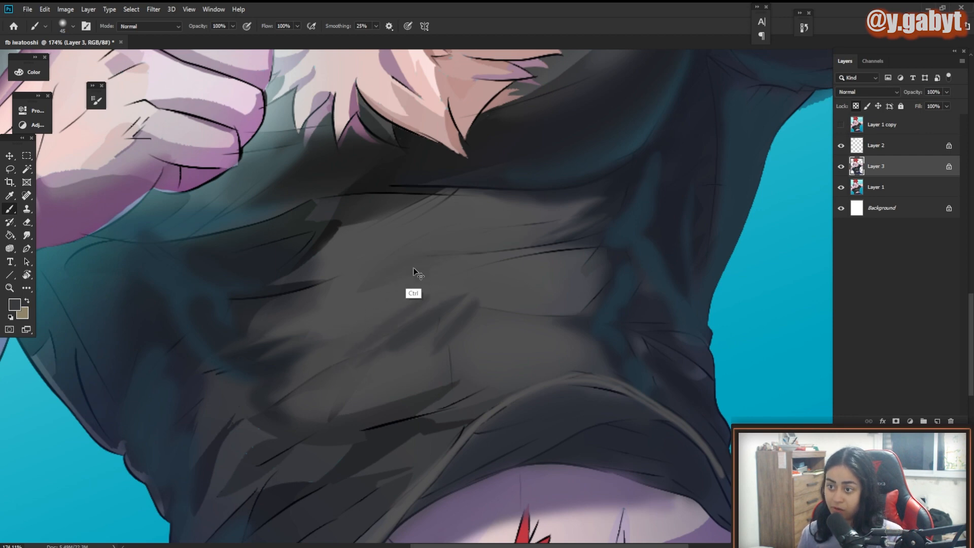
pyautogui.hotkey('ctrl', 'z')
pyautogui.moveTo(391, 264)
pyautogui.mouseDown()
pyautogui.moveTo(462, 231)
pyautogui.moveTo(455, 253)
pyautogui.moveTo(421, 262)
pyautogui.moveTo(432, 273)
pyautogui.moveTo(458, 227)
pyautogui.mouseUp()
pyautogui.keyDown('alt'); pyautogui.click(433, 278); pyautogui.keyUp('alt')
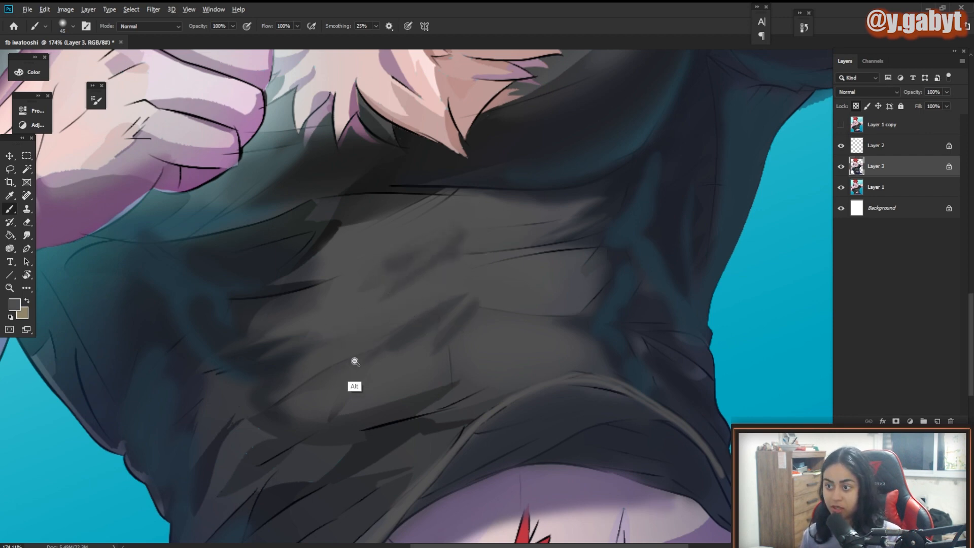
pyautogui.scroll(-5, 355, 361)
pyautogui.scroll(6, 331, 359)
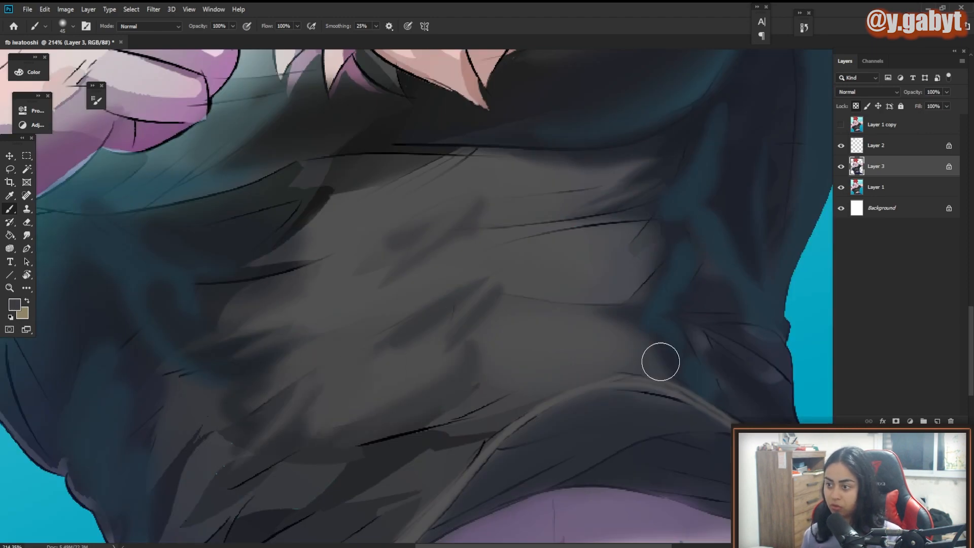
# Step: Try brushing over the jeans' crease lines below the belt on Layer 2 and undo the strokes
pyautogui.scroll(-5, 358, 345)
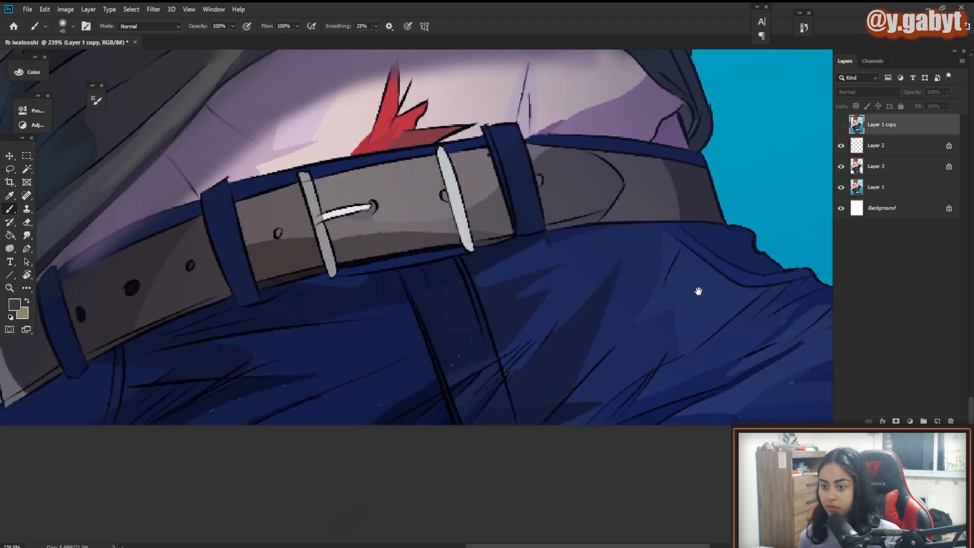
pyautogui.moveTo(698, 289); pyautogui.dragTo(780, 247)
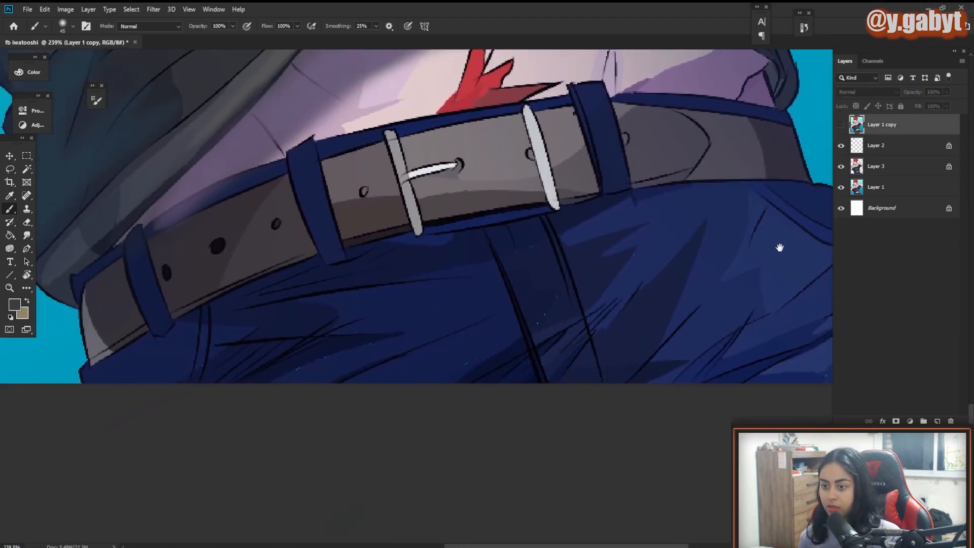
pyautogui.moveTo(293, 335); pyautogui.dragTo(324, 360)
pyautogui.moveTo(333, 242); pyautogui.dragTo(430, 231)
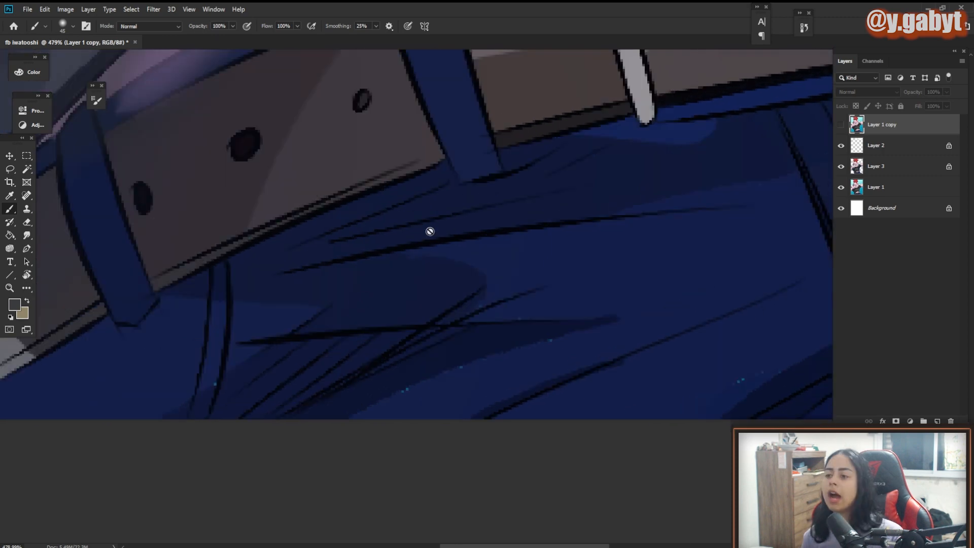
pyautogui.click(896, 148)
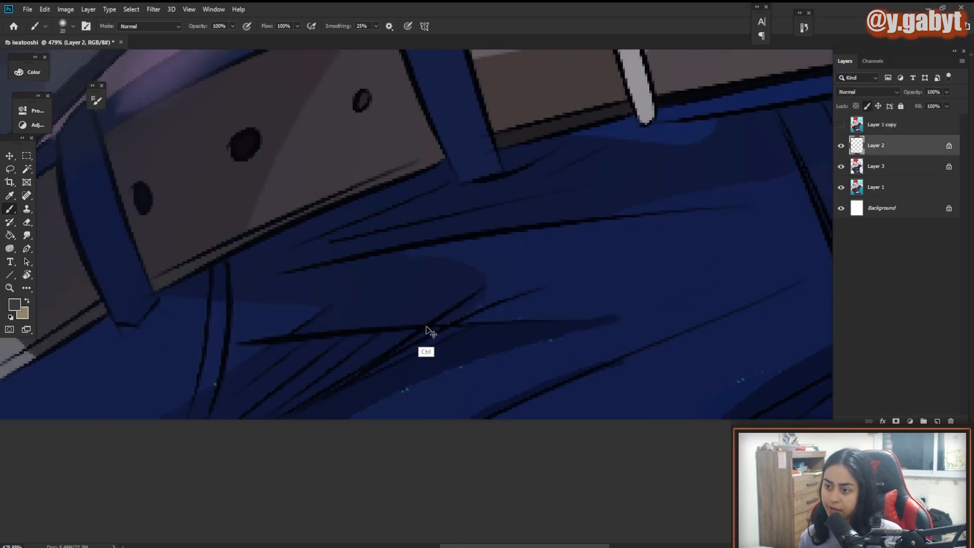
pyautogui.keyDown('ctrl'); pyautogui.click(427, 330); pyautogui.keyUp('ctrl')
pyautogui.moveTo(426, 330)
pyautogui.mouseDown()
pyautogui.moveTo(461, 326)
pyautogui.moveTo(417, 302)
pyautogui.moveTo(546, 286)
pyautogui.moveTo(401, 297)
pyautogui.moveTo(577, 314)
pyautogui.moveTo(380, 328)
pyautogui.mouseUp()
pyautogui.hotkey('ctrl', 'z')
pyautogui.hotkey('ctrl', 'z')
# Step: Test grey strokes along the jeans' creases on Layer 3 and undo each one
pyautogui.moveTo(311, 409); pyautogui.dragTo(557, 269)
pyautogui.hotkey('ctrl', 'z')
pyautogui.moveTo(311, 410)
pyautogui.mouseDown()
pyautogui.moveTo(518, 283)
pyautogui.moveTo(300, 411)
pyautogui.mouseUp()
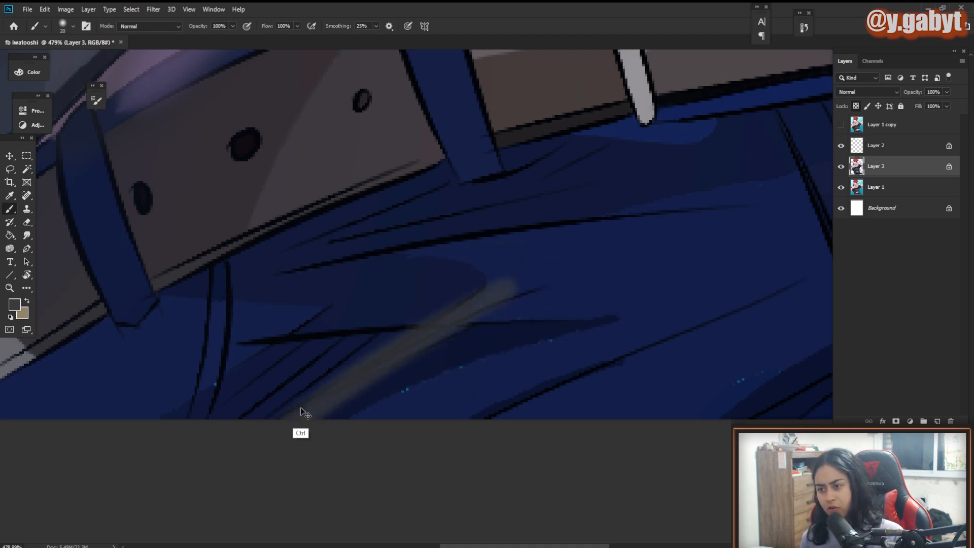
pyautogui.hotkey('ctrl', 'z')
pyautogui.moveTo(539, 272); pyautogui.dragTo(313, 390)
pyautogui.hotkey('ctrl', 'z')
pyautogui.moveTo(276, 335)
pyautogui.mouseDown()
pyautogui.moveTo(503, 323)
pyautogui.moveTo(284, 342)
pyautogui.mouseUp()
pyautogui.hotkey('ctrl', 'z')
# Step: Sample the jeans' dark navy, enlarge the brush to 60 px and blend the crease lines below the belt's hole end
pyautogui.moveTo(469, 362)
pyautogui.mouseDown()
pyautogui.moveTo(394, 346)
pyautogui.moveTo(435, 360)
pyautogui.mouseUp()
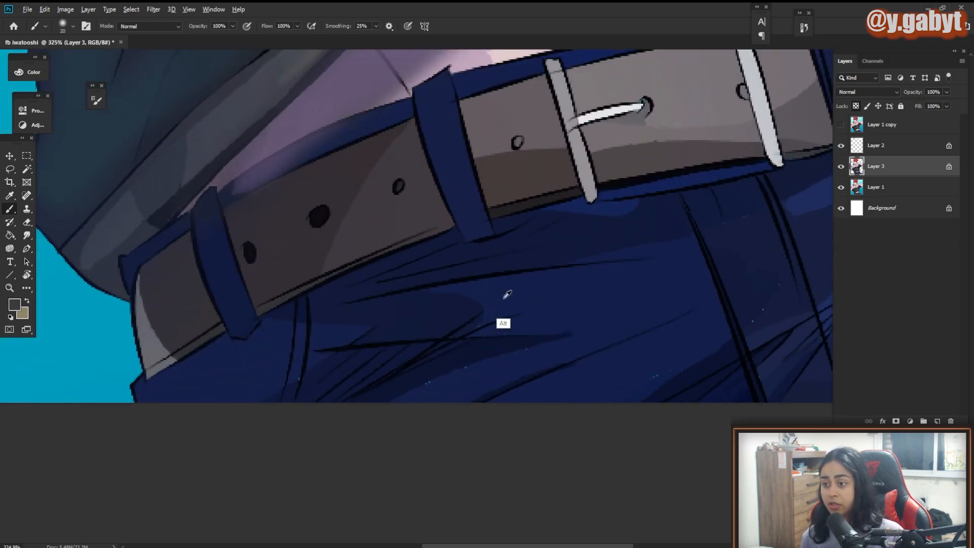
pyautogui.moveTo(477, 317)
pyautogui.mouseDown()
pyautogui.moveTo(354, 372)
pyautogui.moveTo(334, 349)
pyautogui.mouseUp()
pyautogui.moveTo(434, 388)
pyautogui.mouseDown()
pyautogui.moveTo(391, 372)
pyautogui.moveTo(299, 387)
pyautogui.mouseUp()
pyautogui.keyDown('alt'); pyautogui.click(382, 341); pyautogui.keyUp('alt')
pyautogui.press(']')
pyautogui.press(']')
pyautogui.press(']')
pyautogui.press(']')
pyautogui.press(']')
pyautogui.press(']')
pyautogui.press(']')
pyautogui.moveTo(508, 330); pyautogui.dragTo(222, 369)
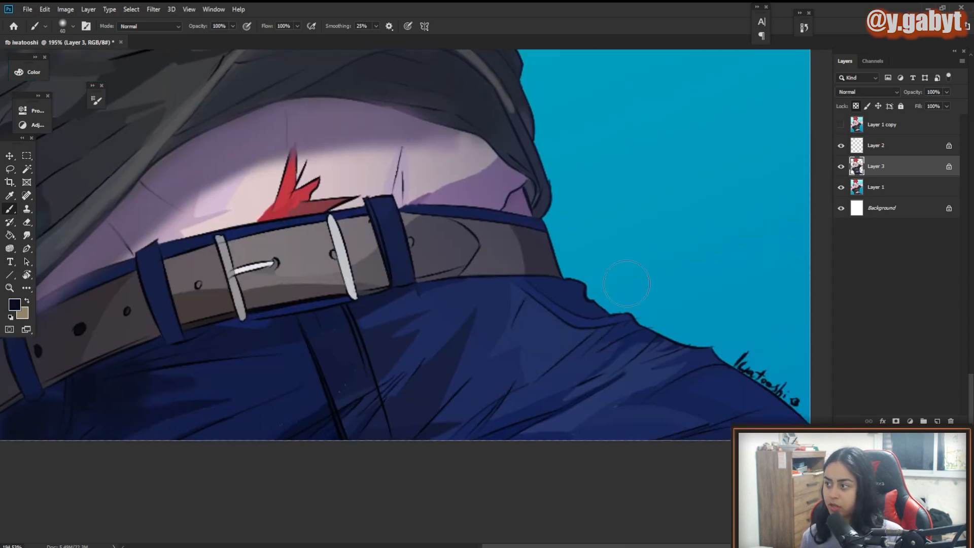
# Step: Enlarge the brush to 150 px and darken the jeans' outer hip below the belt's tip with soft navy
pyautogui.press(']')
pyautogui.press(']')
pyautogui.press(']')
pyautogui.press(']')
pyautogui.press(']')
pyautogui.press(']')
pyautogui.moveTo(589, 306)
pyautogui.mouseDown()
pyautogui.moveTo(632, 302)
pyautogui.moveTo(715, 370)
pyautogui.moveTo(672, 406)
pyautogui.mouseUp()
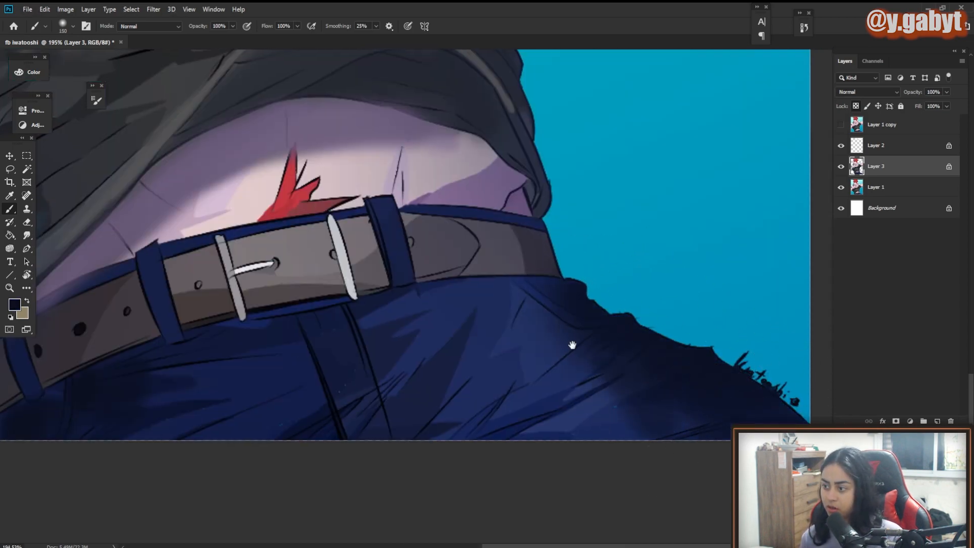
pyautogui.moveTo(572, 345); pyautogui.dragTo(747, 248)
# Step: Add a new layer directly above Layer 1 and check the figure by hiding and showing Layer 3
pyautogui.click(887, 189)
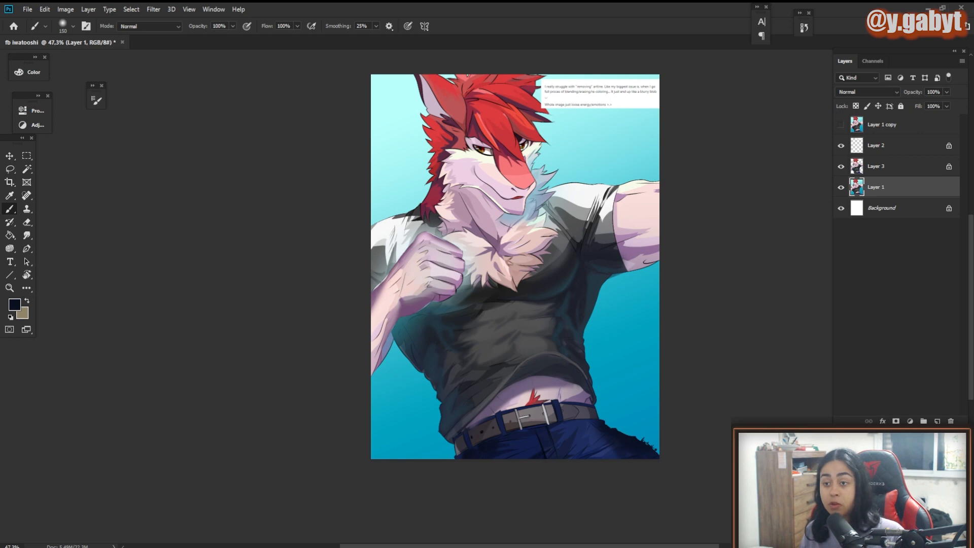
pyautogui.hotkey('ctrl', 'shift', 'alt', 'n')
pyautogui.click(855, 175)
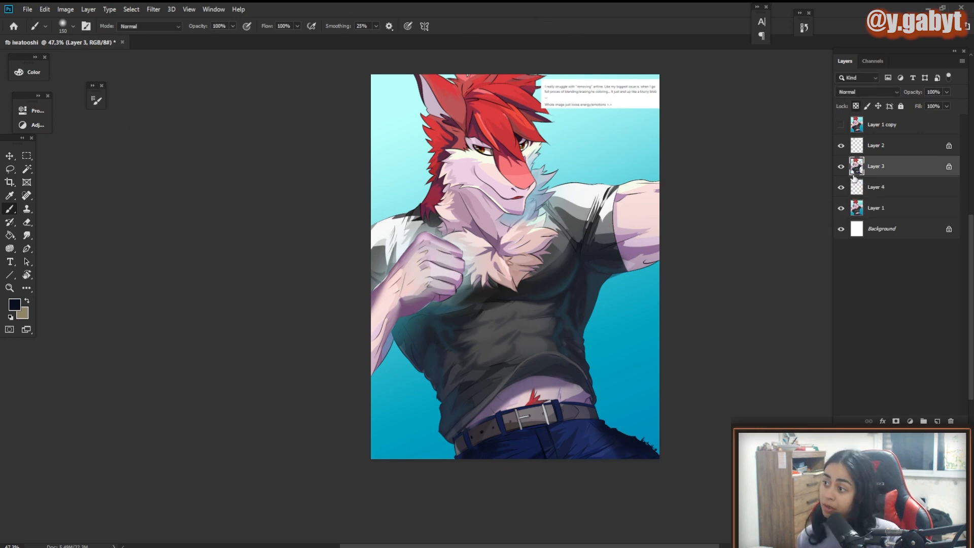
pyautogui.click(840, 167)
pyautogui.click(840, 166)
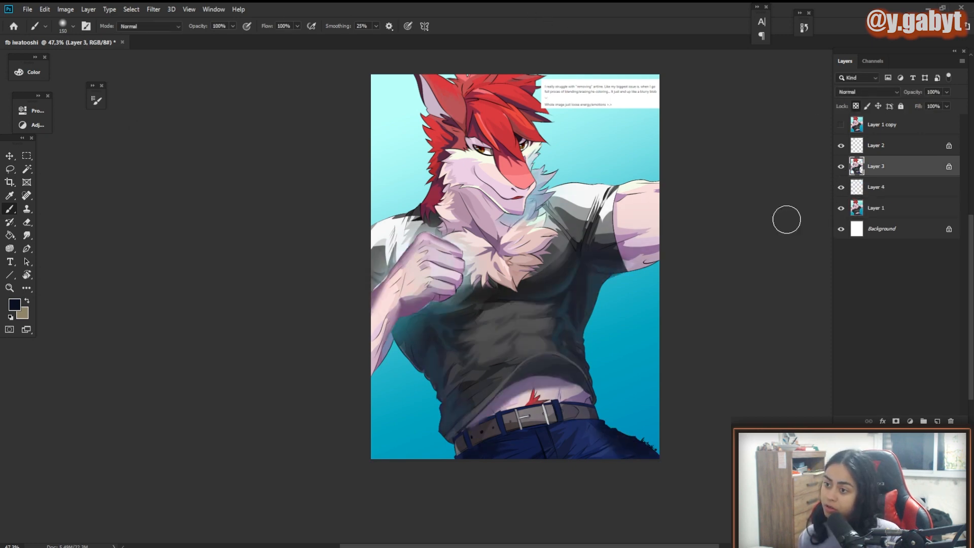
# Step: Lasso a curved, pointed shape on Layer 4 in the blue background beside the shirt's waist, below the fist
pyautogui.scroll(2, 678, 371)
pyautogui.press('l')
pyautogui.hotkey('alt', '[')
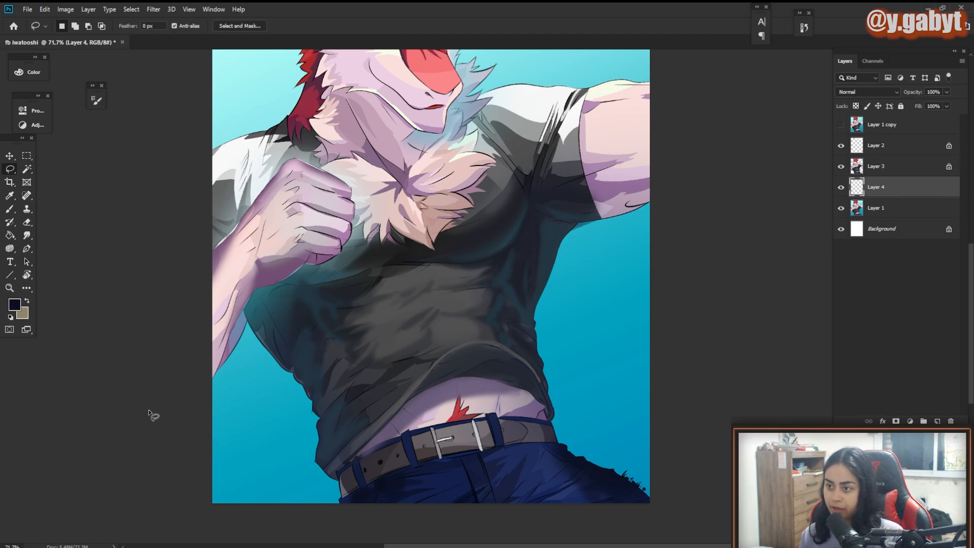
pyautogui.moveTo(125, 455)
pyautogui.mouseDown()
pyautogui.moveTo(412, 233)
pyautogui.moveTo(650, 87)
pyautogui.mouseUp()
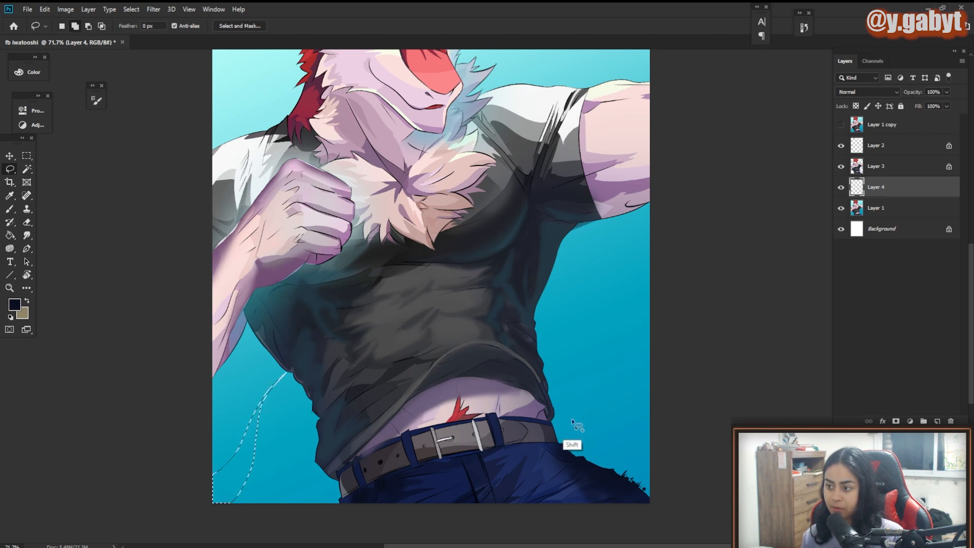
# Step: Add more freehand splash shapes around the figure to the selection and fill them all with white
pyautogui.moveTo(622, 258); pyautogui.dragTo(595, 453)
pyautogui.moveTo(583, 320)
pyautogui.mouseDown()
pyautogui.moveTo(576, 237)
pyautogui.moveTo(568, 414)
pyautogui.mouseUp()
pyautogui.moveTo(495, 97); pyautogui.dragTo(545, 145)
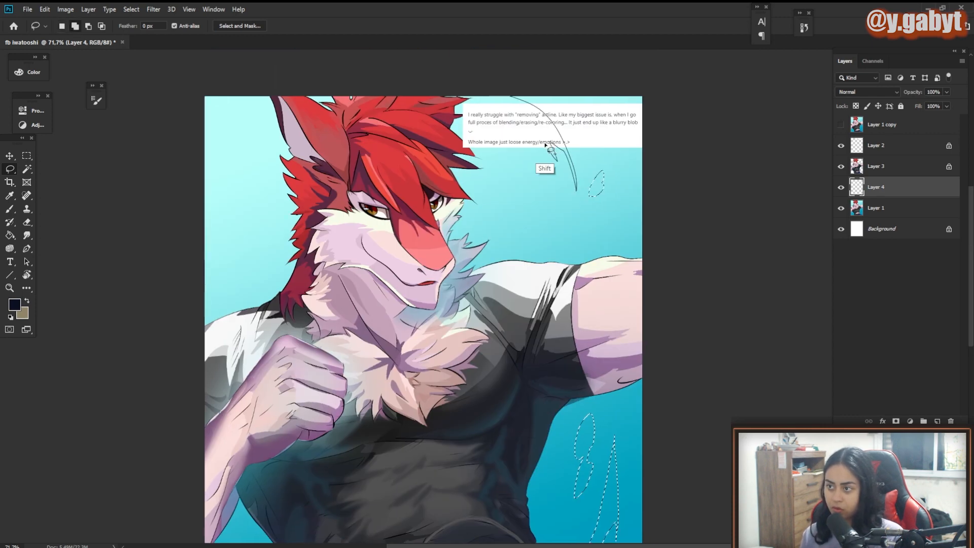
pyautogui.moveTo(247, 177); pyautogui.dragTo(216, 304)
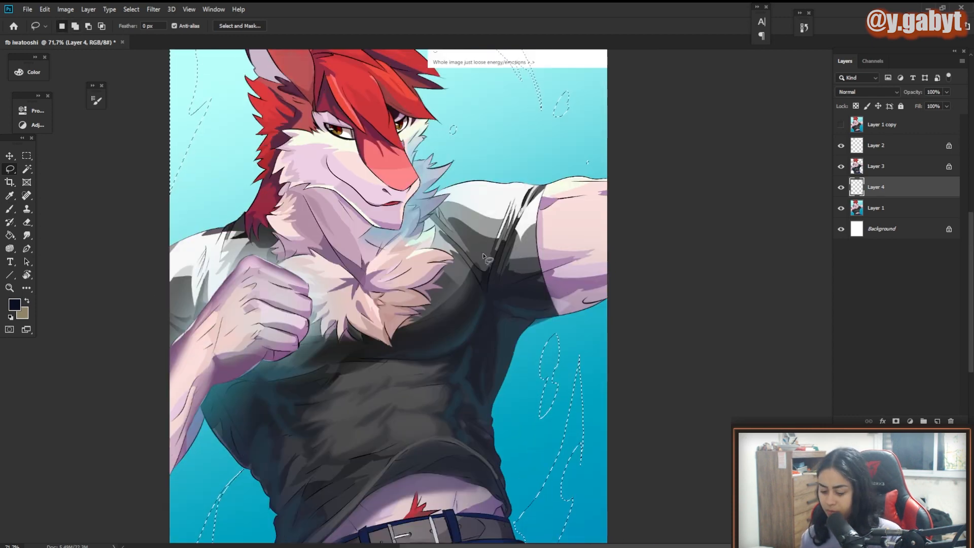
pyautogui.scroll(-3, 463, 246)
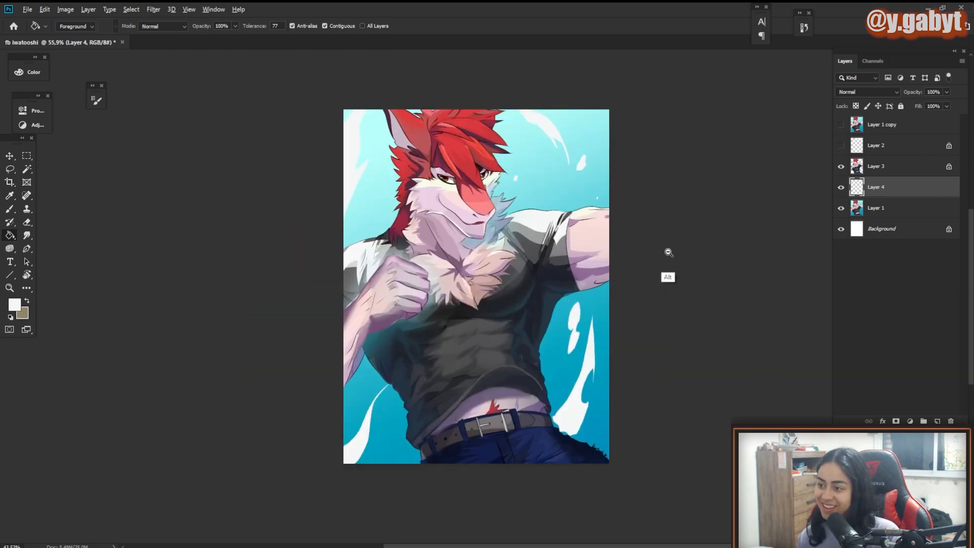
pyautogui.scroll(1, 695, 207)
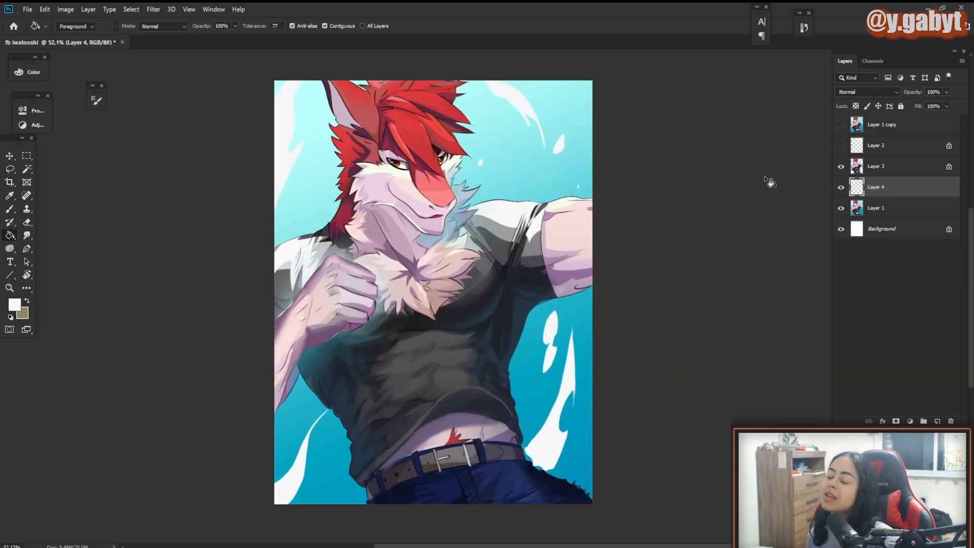
# Step: Compare the painted figure with the flat original by showing and hiding Layer 1 copy, checking the chest, fist and face
pyautogui.click(841, 125)
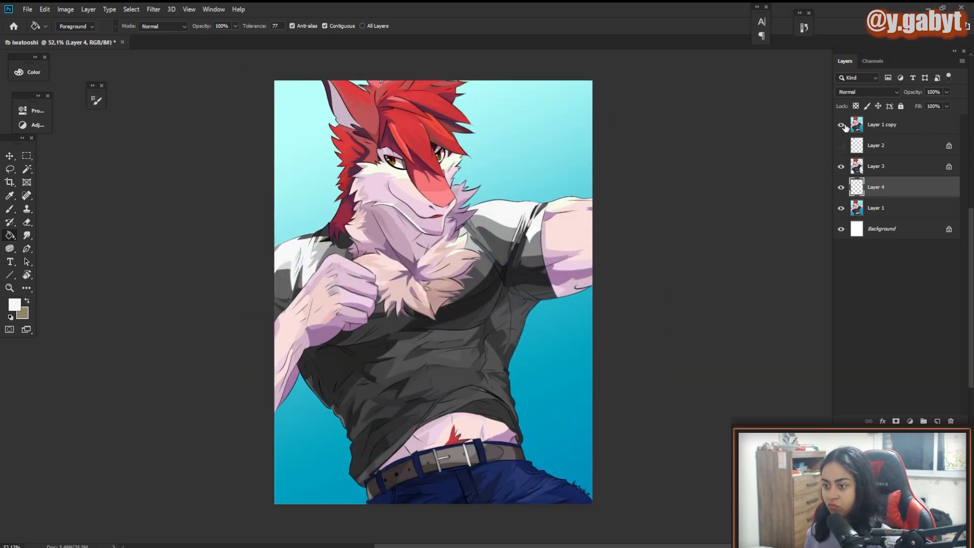
pyautogui.click(841, 125)
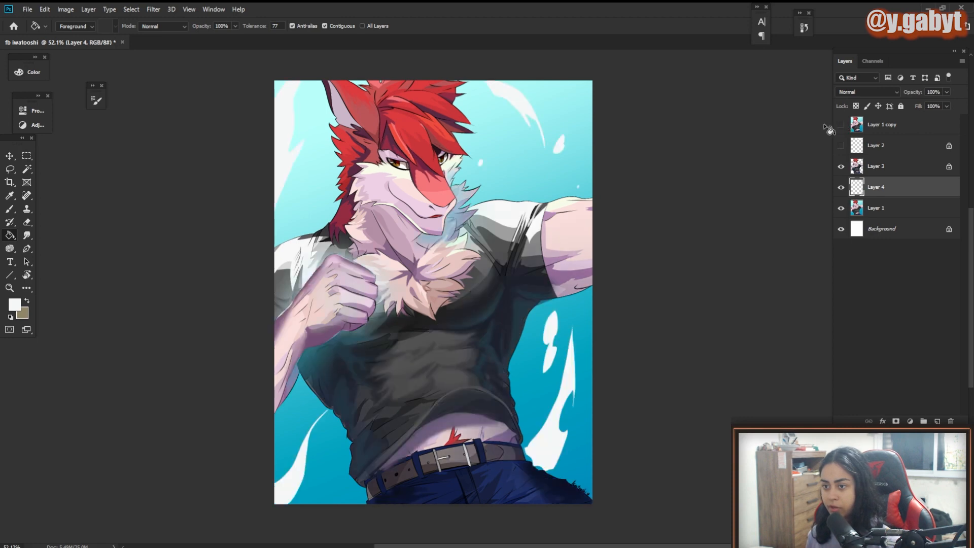
pyautogui.moveTo(471, 215)
pyautogui.mouseDown()
pyautogui.moveTo(570, 247)
pyautogui.moveTo(506, 222)
pyautogui.moveTo(550, 264)
pyautogui.mouseUp()
pyautogui.press('b')
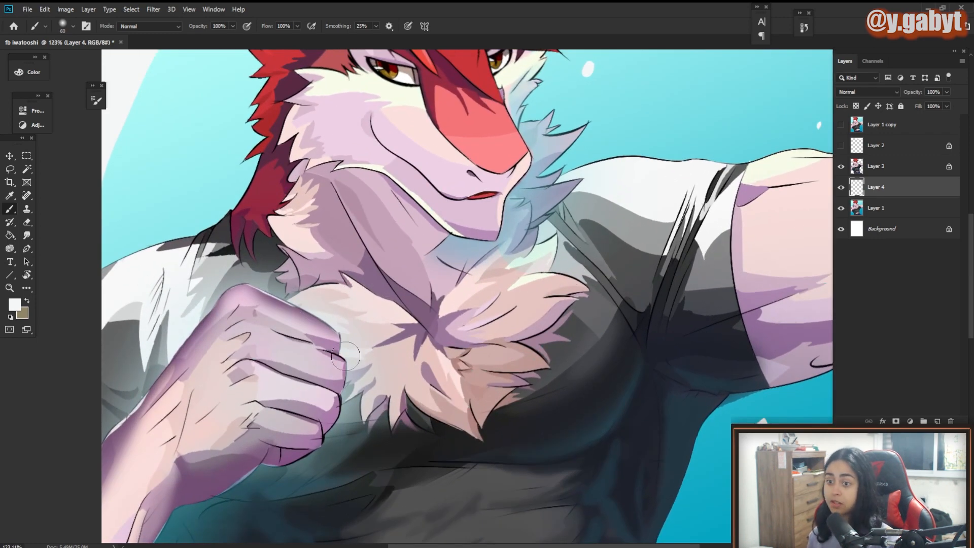
pyautogui.click(841, 124)
pyautogui.moveTo(684, 271)
pyautogui.mouseDown()
pyautogui.moveTo(587, 213)
pyautogui.moveTo(642, 259)
pyautogui.moveTo(654, 278)
pyautogui.moveTo(643, 279)
pyautogui.mouseUp()
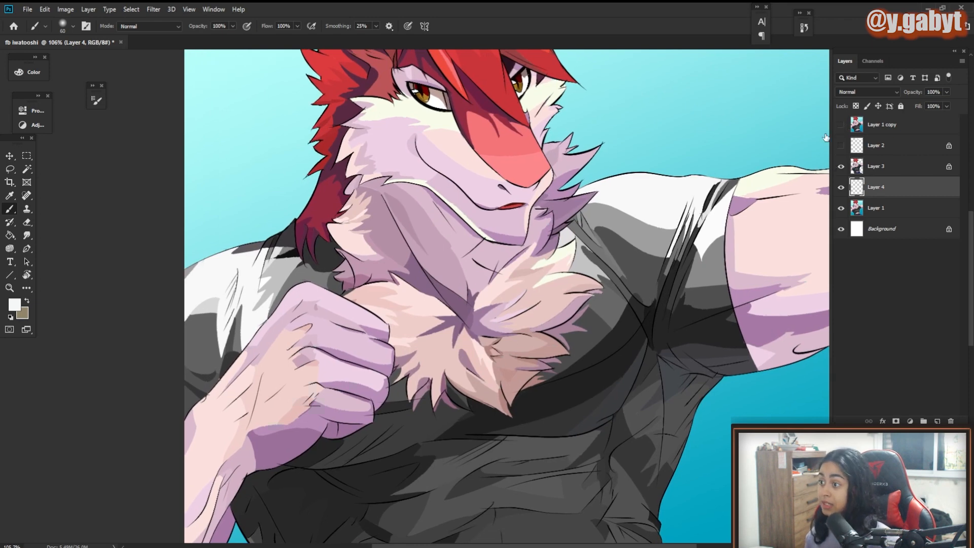
pyautogui.moveTo(623, 105); pyautogui.dragTo(759, 234)
# Step: On Layer 3, paint hard white highlights with a 30 px brush along the outer tufts of the red neck fur
pyautogui.click(875, 166)
pyautogui.rightClick(492, 269)
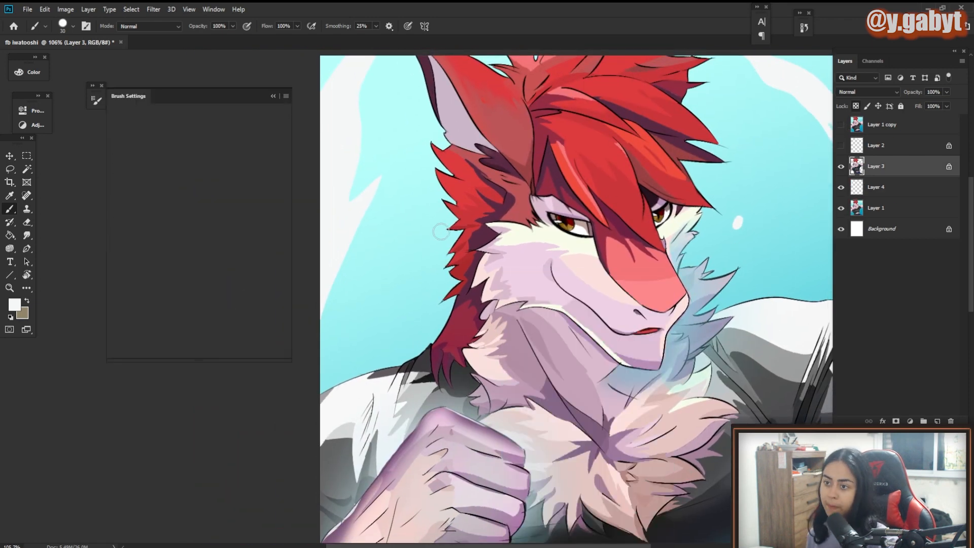
pyautogui.moveTo(434, 372); pyautogui.dragTo(466, 276)
pyautogui.moveTo(453, 230); pyautogui.dragTo(447, 168)
pyautogui.moveTo(461, 107); pyautogui.dragTo(436, 214)
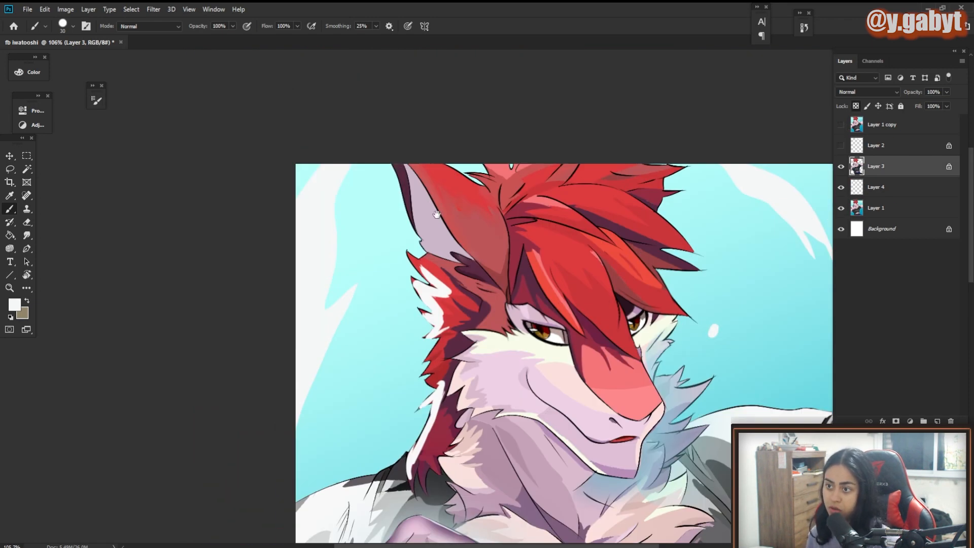
pyautogui.moveTo(399, 167)
pyautogui.mouseDown()
pyautogui.moveTo(450, 259)
pyautogui.moveTo(470, 34)
pyautogui.mouseUp()
pyautogui.moveTo(432, 233); pyautogui.dragTo(407, 251)
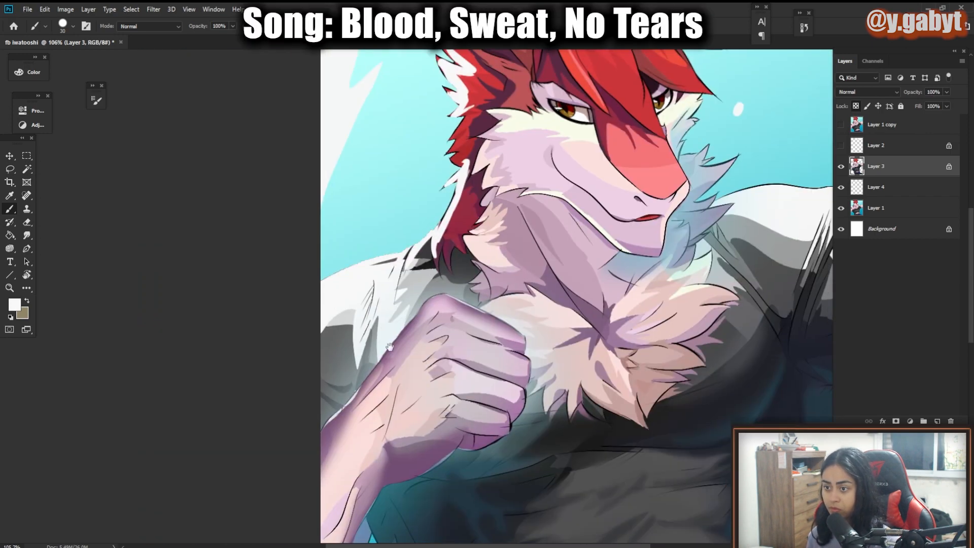
# Step: Trace a thin white rim light along the fist's upper edge and the outer forearm, redoing unsatisfactory strokes
pyautogui.moveTo(390, 346); pyautogui.dragTo(424, 272)
pyautogui.scroll(3, 425, 272)
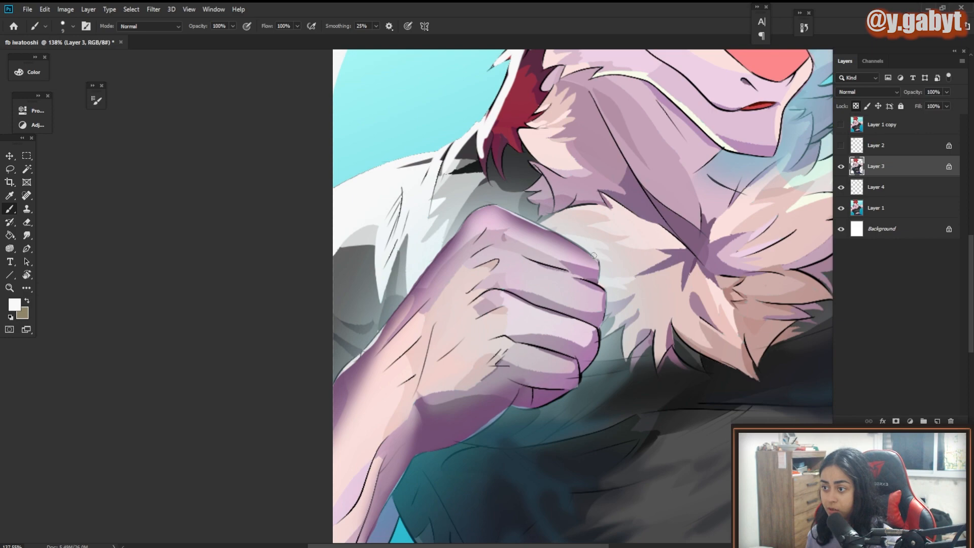
pyautogui.hotkey('ctrl', 'z')
pyautogui.moveTo(564, 242)
pyautogui.mouseDown()
pyautogui.moveTo(463, 223)
pyautogui.moveTo(367, 350)
pyautogui.mouseUp()
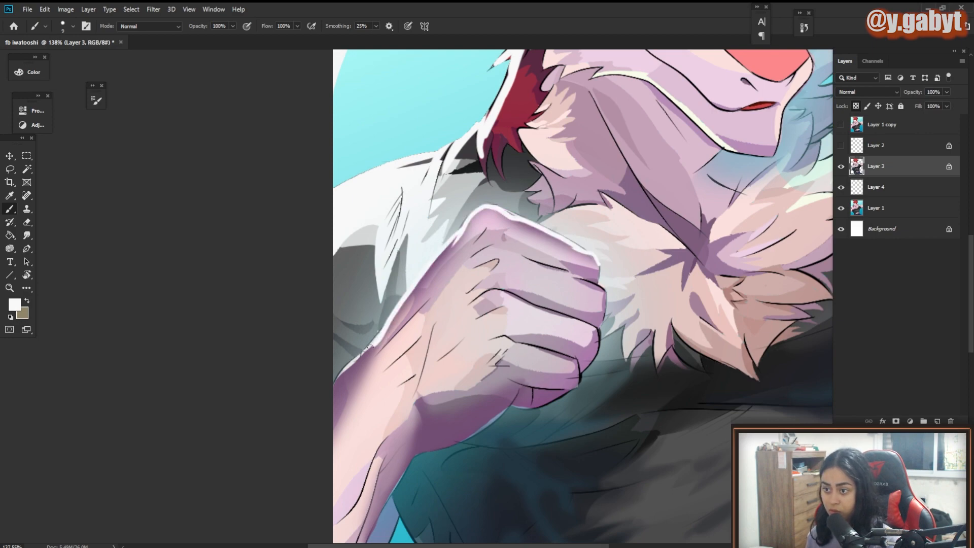
pyautogui.hotkey('ctrl', 'z')
pyautogui.moveTo(467, 226); pyautogui.dragTo(315, 420)
pyautogui.scroll(-4, 315, 419)
pyautogui.moveTo(424, 404)
pyautogui.mouseDown()
pyautogui.moveTo(351, 320)
pyautogui.moveTo(515, 305)
pyautogui.mouseUp()
pyautogui.scroll(3, 386, 320)
# Step: Blend sampled mauve over the fist and forearm with a 60 px brush at 40% opacity
pyautogui.keyDown('alt'); pyautogui.click(455, 320); pyautogui.keyUp('alt')
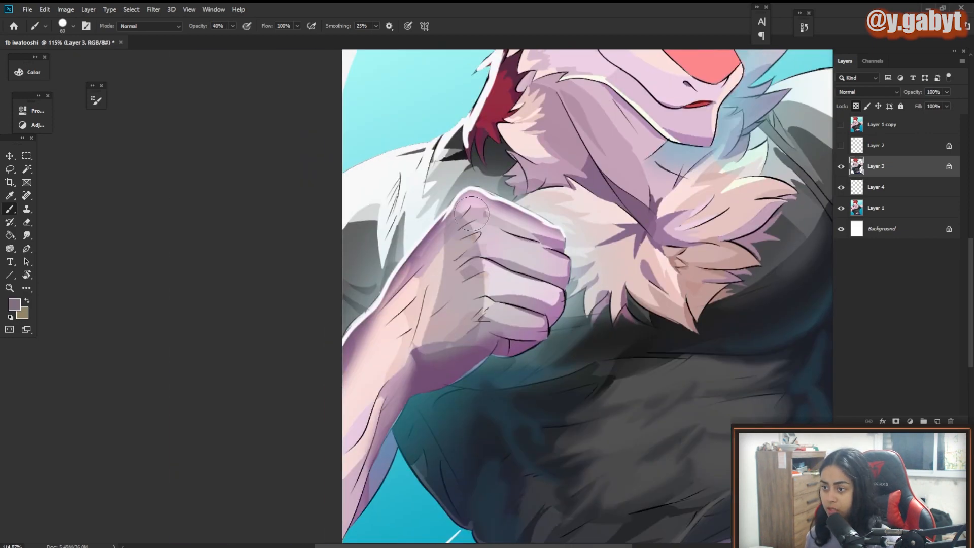
pyautogui.press(']')
pyautogui.press(']')
pyautogui.press(']')
pyautogui.press(']')
pyautogui.press(']')
pyautogui.press(']')
pyautogui.press('4')
pyautogui.scroll(-3, 431, 330)
pyautogui.scroll(4, 446, 233)
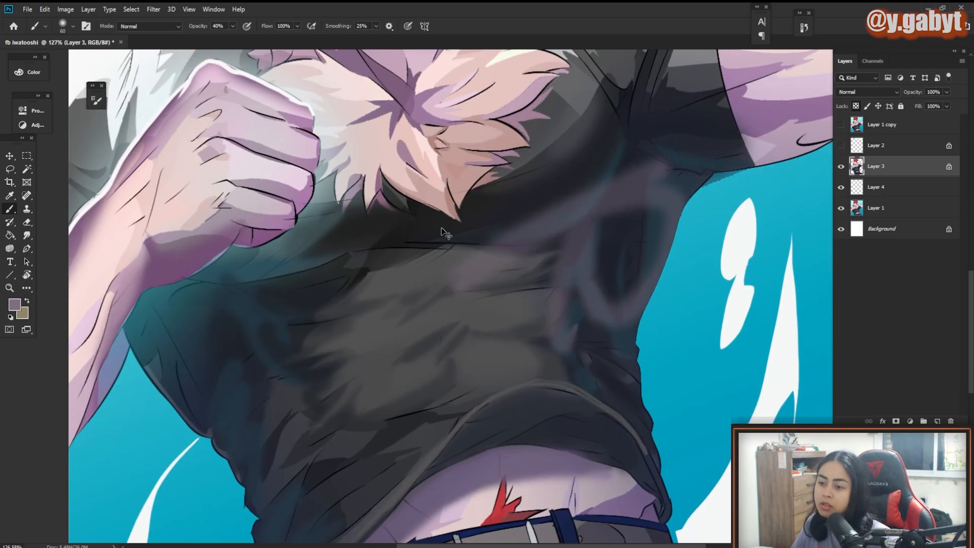
pyautogui.moveTo(446, 233); pyautogui.dragTo(687, 287)
pyautogui.moveTo(468, 158); pyautogui.dragTo(489, 166)
pyautogui.keyDown('alt'); pyautogui.click(468, 138); pyautogui.keyUp('alt')
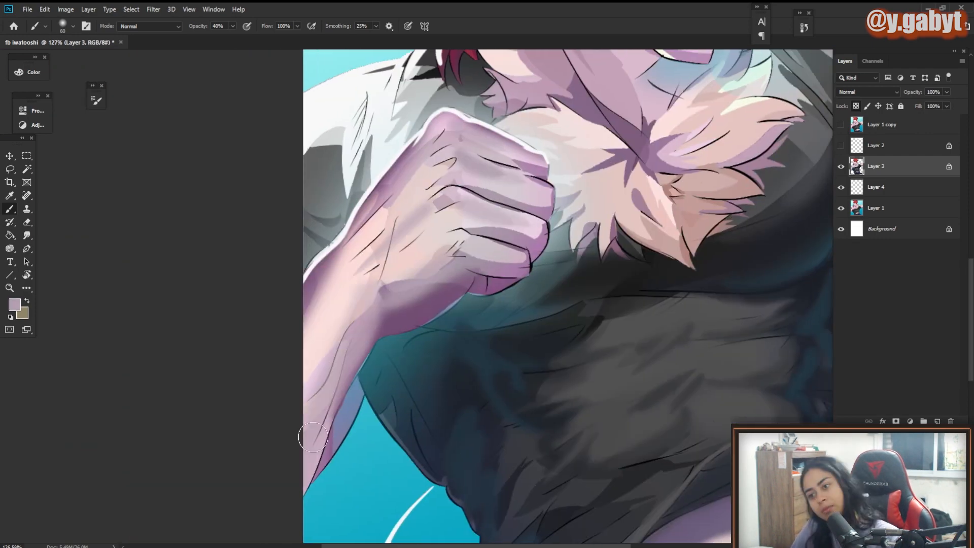
pyautogui.scroll(-4, 355, 330)
pyautogui.scroll(4, 402, 287)
pyautogui.scroll(2, 403, 287)
# Step: Liquify the fist and the shirt's torso folds beside it using a brush size of 300
pyautogui.hotkey('shift', 'ctrl', 'x')
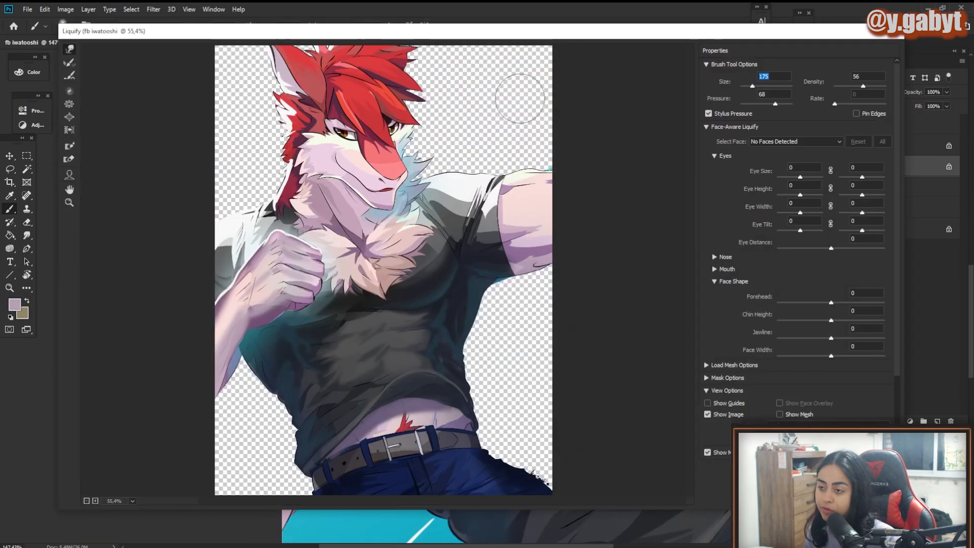
pyautogui.scroll(1, 308, 341)
pyautogui.scroll(3, 295, 245)
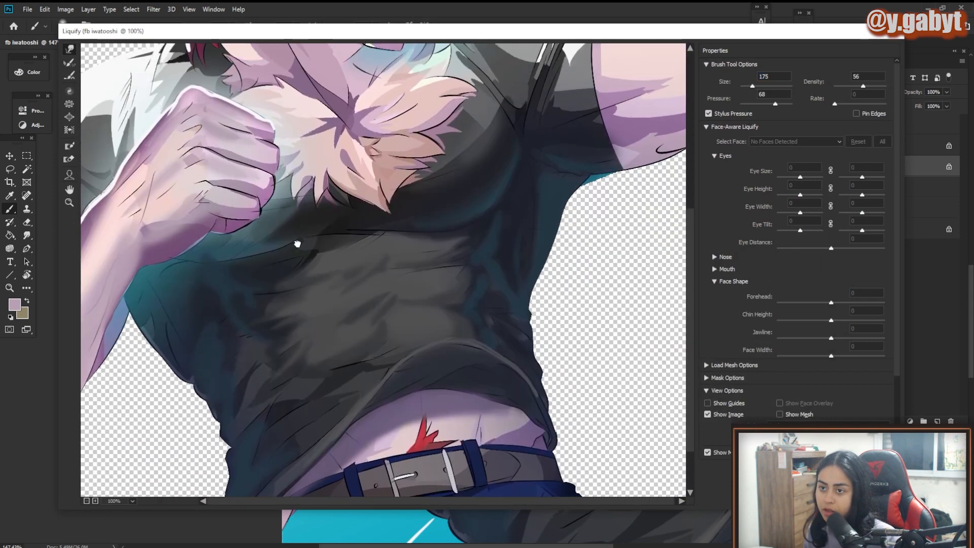
pyautogui.press(']')
pyautogui.press(']')
pyautogui.press(']')
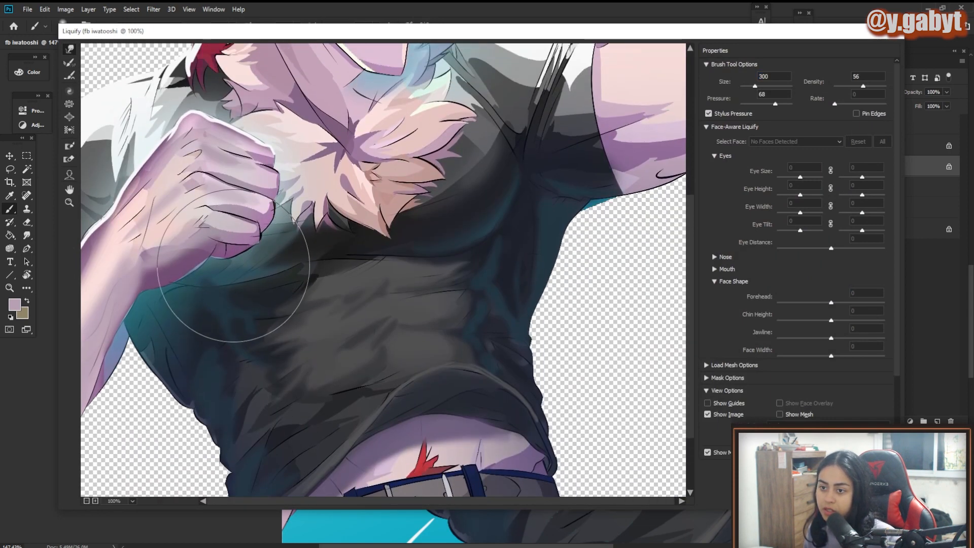
pyautogui.moveTo(233, 267); pyautogui.dragTo(219, 282)
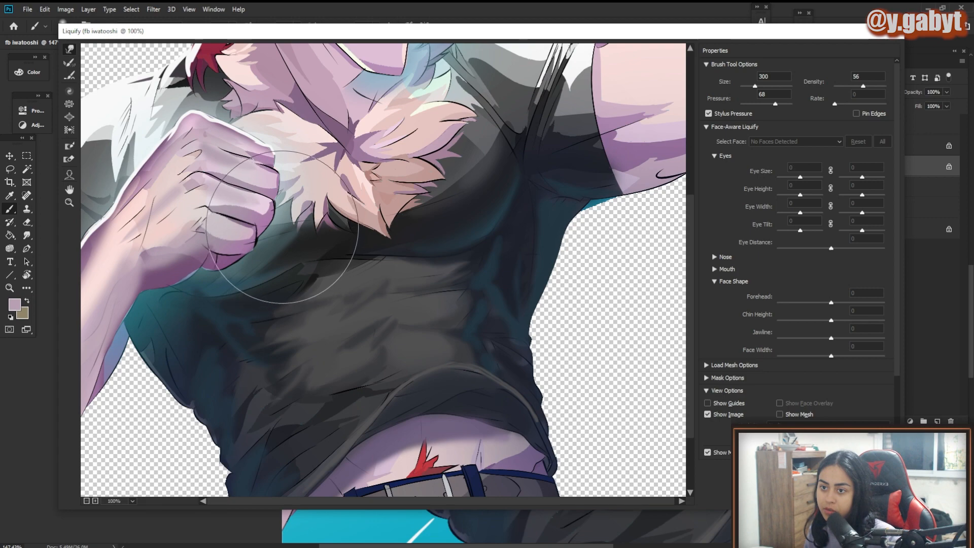
pyautogui.click(797, 494)
# Step: Draw a short black crease at the corner of the smile, undoing the overlong line across the cheek
pyautogui.hotkey('ctrl', '-')
pyautogui.hotkey('ctrl', '-')
pyautogui.hotkey('ctrl', '-')
pyautogui.hotkey('ctrl', '-')
pyautogui.moveTo(470, 230)
pyautogui.mouseDown()
pyautogui.moveTo(558, 226)
pyautogui.moveTo(550, 224)
pyautogui.moveTo(532, 269)
pyautogui.moveTo(501, 282)
pyautogui.mouseUp()
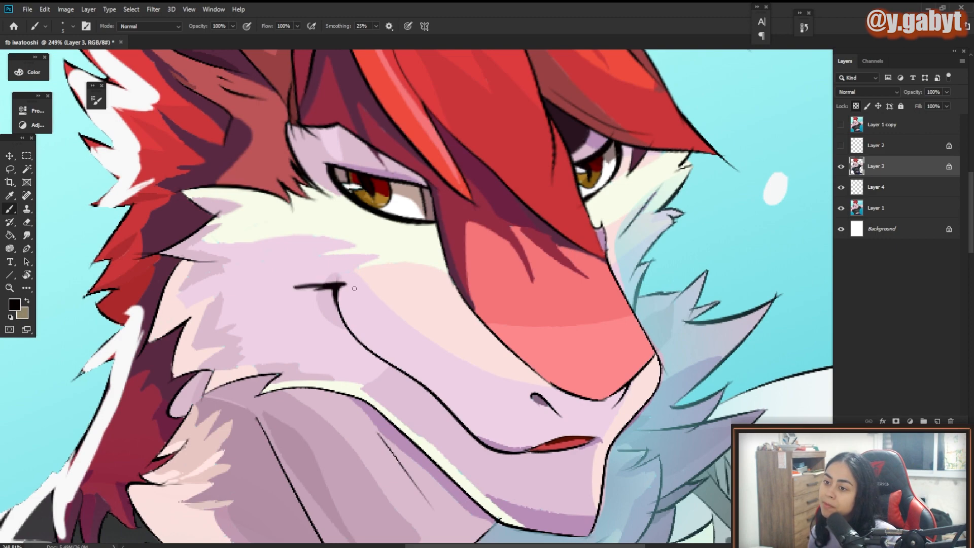
pyautogui.moveTo(354, 288)
pyautogui.mouseDown()
pyautogui.moveTo(416, 246)
pyautogui.moveTo(247, 264)
pyautogui.moveTo(299, 297)
pyautogui.moveTo(431, 296)
pyautogui.mouseUp()
pyautogui.hotkey('ctrl', 'z')
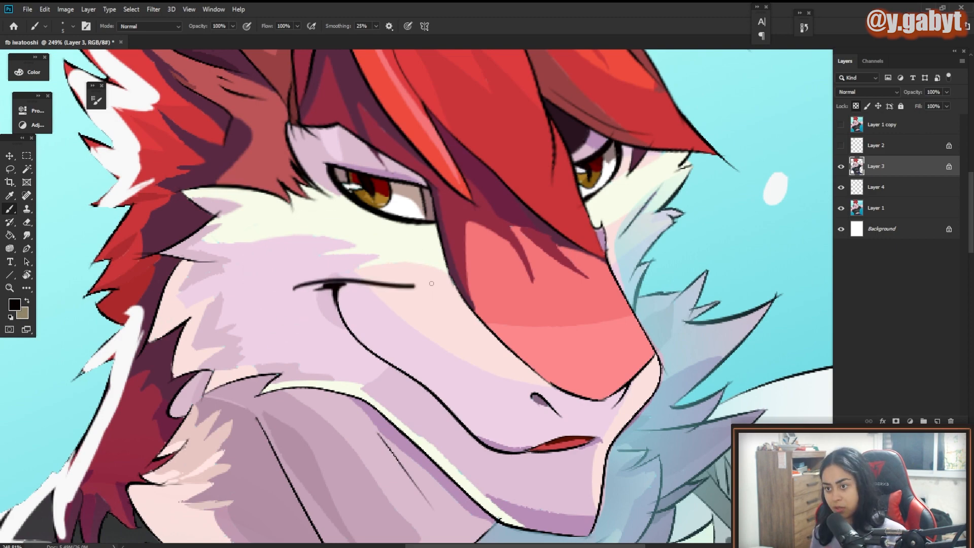
pyautogui.hotkey('ctrl', 'z')
pyautogui.moveTo(363, 358); pyautogui.dragTo(304, 357)
pyautogui.moveTo(454, 426); pyautogui.dragTo(530, 426)
pyautogui.moveTo(491, 360)
pyautogui.mouseDown()
pyautogui.moveTo(408, 327)
pyautogui.moveTo(357, 327)
pyautogui.mouseUp()
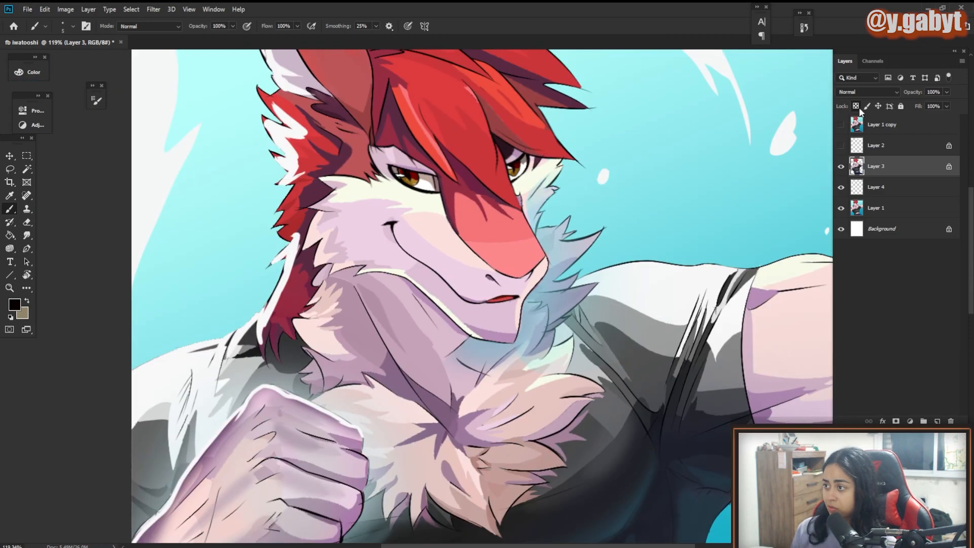
# Step: Unlock Layer 3's transparent pixels and Liquify the face around the far eye using a brush size of 90
pyautogui.click(855, 106)
pyautogui.hotkey('ctrl', 'shift', 'x')
pyautogui.keyDown('ctrl'); pyautogui.click(450, 148); pyautogui.keyUp('ctrl')
pyautogui.press('[')
pyautogui.press('[')
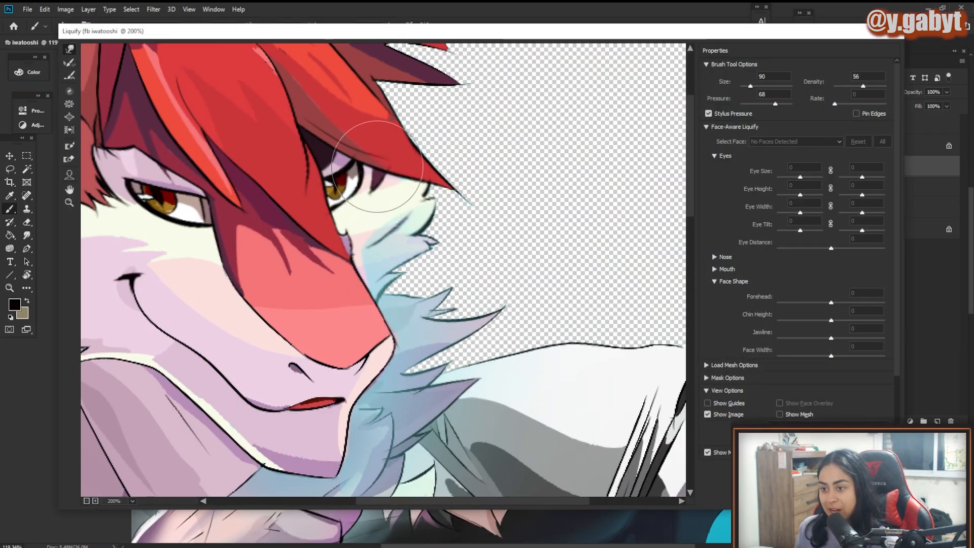
pyautogui.moveTo(228, 372); pyautogui.dragTo(329, 348)
pyautogui.moveTo(279, 253)
pyautogui.mouseDown()
pyautogui.moveTo(239, 284)
pyautogui.moveTo(244, 266)
pyautogui.mouseUp()
pyautogui.press('Return')
# Step: Paint tapered white streaks through the hair roots above the forehead with a 10 px brush
pyautogui.hotkey('ctrl', '-')
pyautogui.hotkey('ctrl', '-')
pyautogui.hotkey('ctrl', '-')
pyautogui.hotkey('ctrl', '-')
pyautogui.hotkey('ctrl', '+')
pyautogui.hotkey('ctrl', '+')
pyautogui.hotkey('ctrl', '-')
pyautogui.hotkey('ctrl', '+')
pyautogui.hotkey('ctrl', '+')
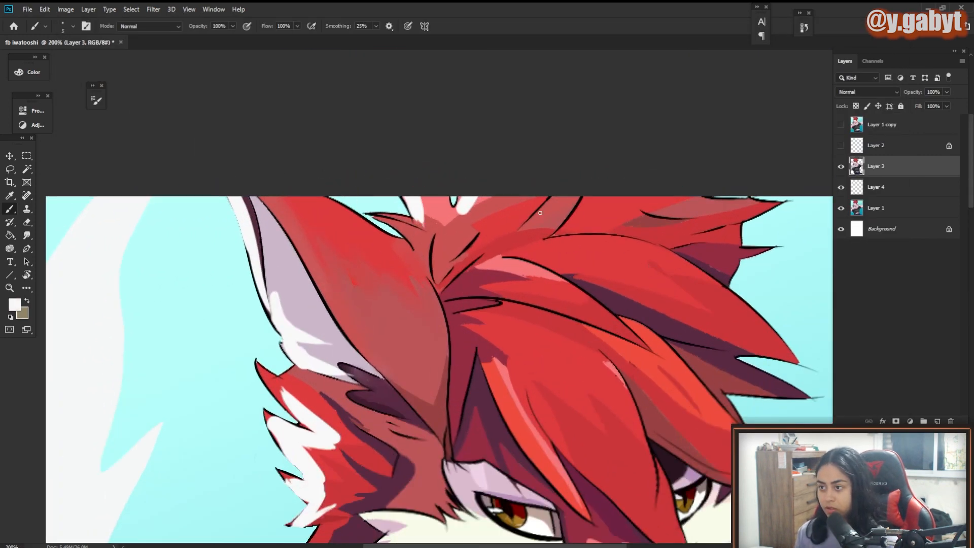
pyautogui.press(']')
pyautogui.moveTo(512, 197); pyautogui.dragTo(458, 262)
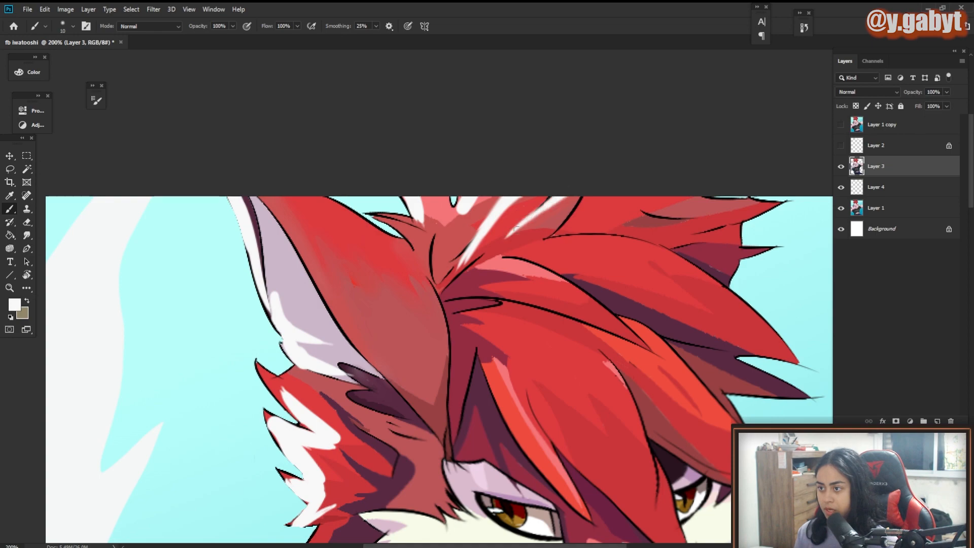
pyautogui.moveTo(459, 215); pyautogui.dragTo(434, 271)
pyautogui.moveTo(389, 223); pyautogui.dragTo(420, 262)
pyautogui.moveTo(608, 197); pyautogui.dragTo(564, 228)
pyautogui.moveTo(532, 345); pyautogui.dragTo(523, 345)
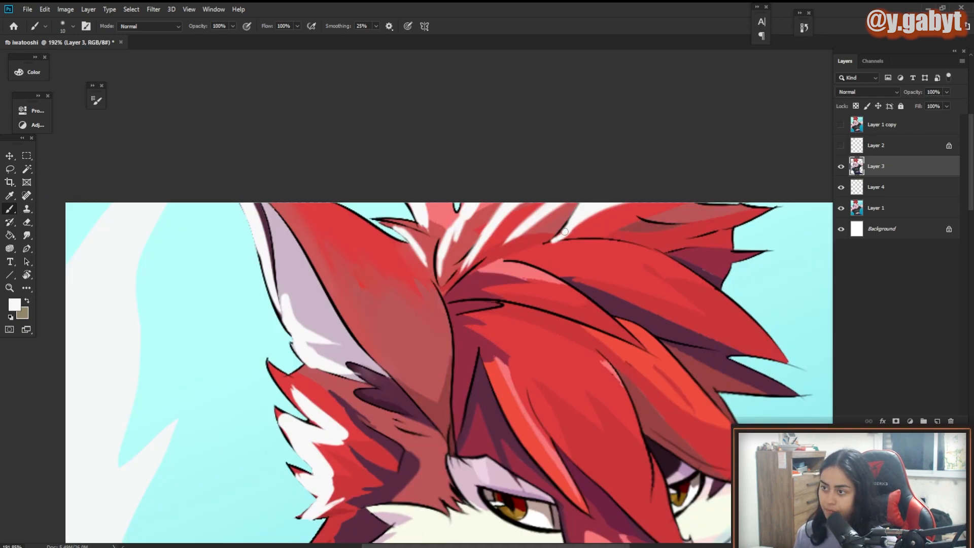
pyautogui.moveTo(579, 205); pyautogui.dragTo(554, 234)
# Step: Enlarge the brush to 20 px and add white highlights to the fur around the ear's base
pyautogui.moveTo(376, 435); pyautogui.dragTo(470, 315)
pyautogui.press(']')
pyautogui.moveTo(372, 256); pyautogui.dragTo(411, 305)
pyautogui.moveTo(388, 251)
pyautogui.mouseDown()
pyautogui.moveTo(447, 302)
pyautogui.moveTo(396, 283)
pyautogui.mouseUp()
# Step: Check the face against the original by showing and hiding Layer 1 copy
pyautogui.click(840, 124)
pyautogui.scroll(-3, 830, 135)
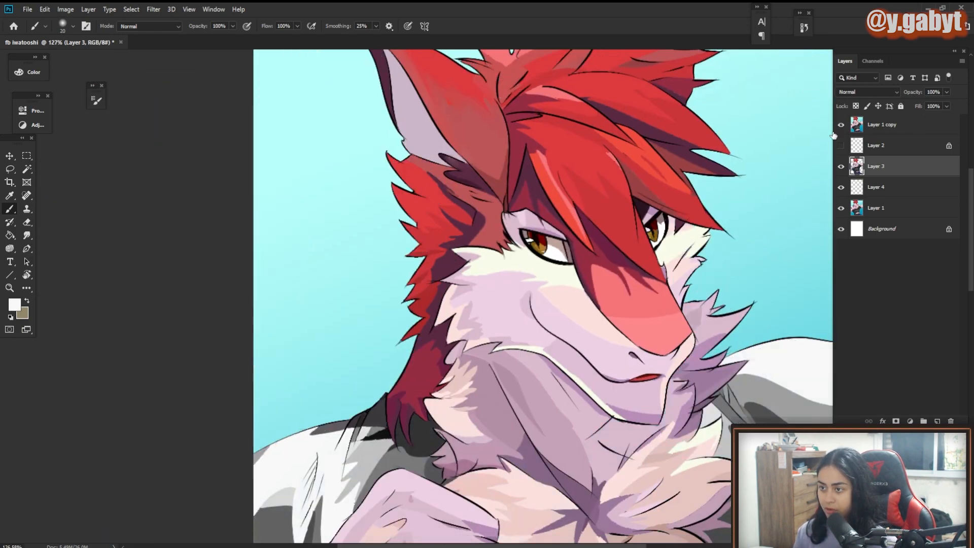
pyautogui.moveTo(679, 214); pyautogui.dragTo(708, 213)
pyautogui.scroll(5, 708, 214)
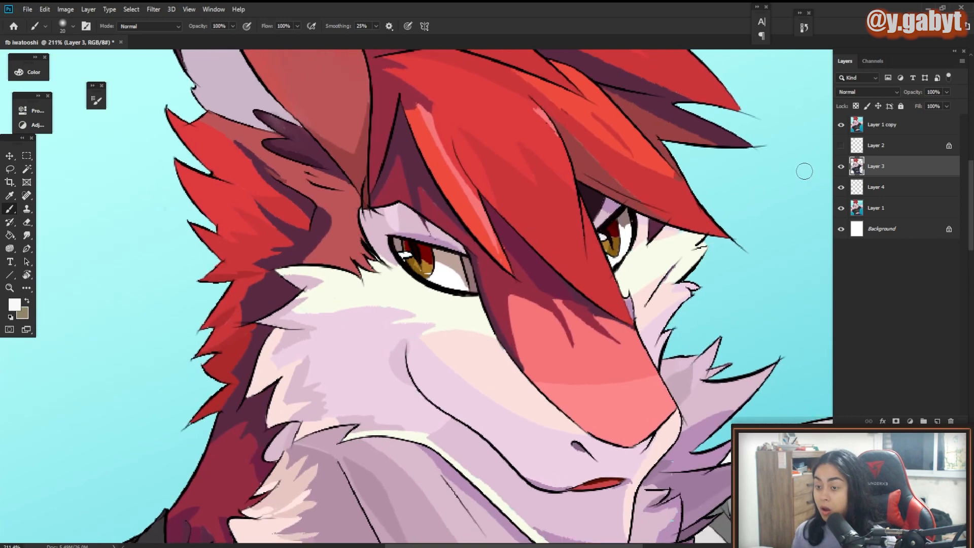
pyautogui.click(842, 125)
# Step: Brighten the cheek fur's outer edge with white strokes and touch up the figure with sampled pale pink
pyautogui.moveTo(275, 279); pyautogui.dragTo(417, 255)
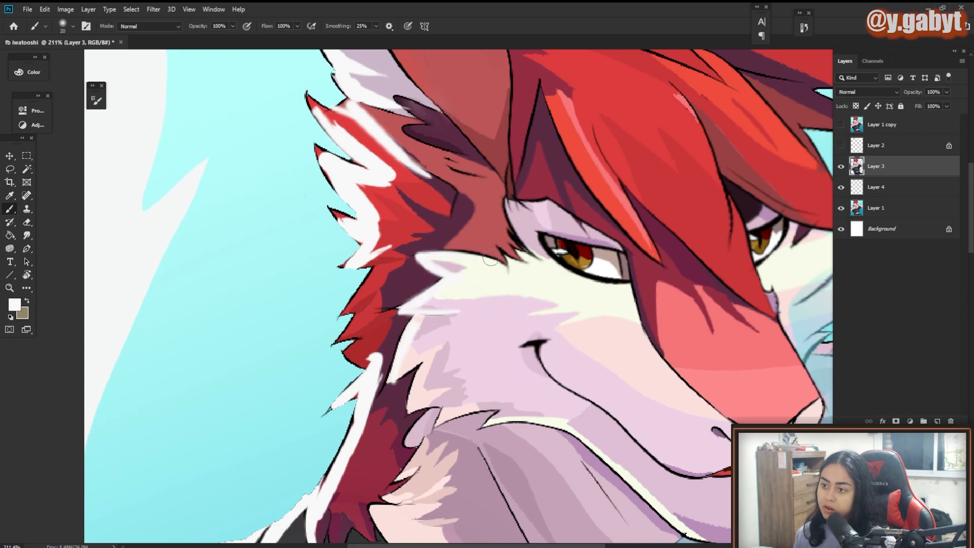
pyautogui.moveTo(428, 252); pyautogui.dragTo(451, 199)
pyautogui.scroll(-8, 459, 278)
pyautogui.keyDown('alt'); pyautogui.click(578, 324); pyautogui.keyUp('alt')
pyautogui.scroll(6, 659, 330)
pyautogui.moveTo(543, 304); pyautogui.dragTo(573, 243)
pyautogui.moveTo(690, 330)
pyautogui.mouseDown()
pyautogui.moveTo(409, 333)
pyautogui.moveTo(573, 332)
pyautogui.mouseUp()
# Step: Compare the whole illustration before and after by repeatedly toggling the visibility of Layer 1 copy
pyautogui.click(840, 125)
pyautogui.click(840, 124)
pyautogui.click(840, 125)
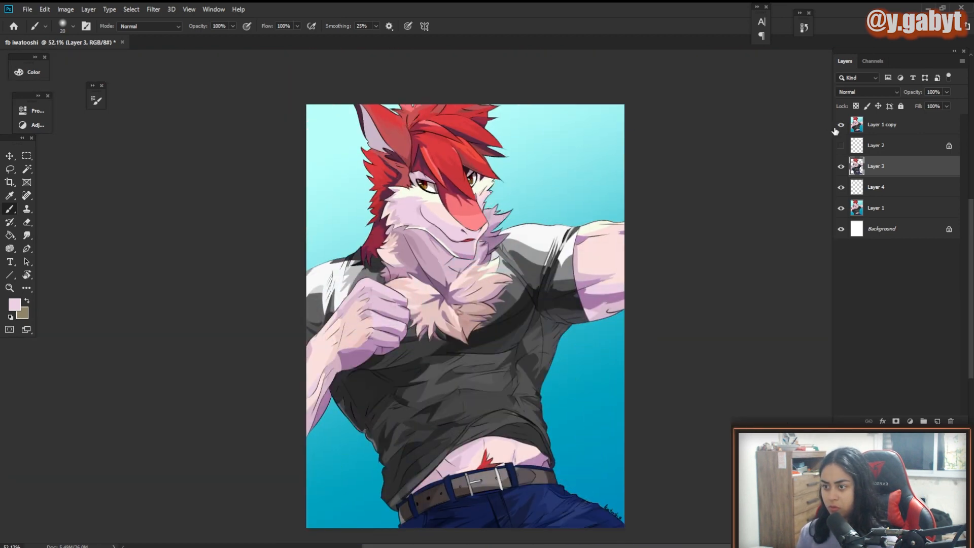
pyautogui.click(840, 125)
pyautogui.click(840, 125)
pyautogui.click(840, 124)
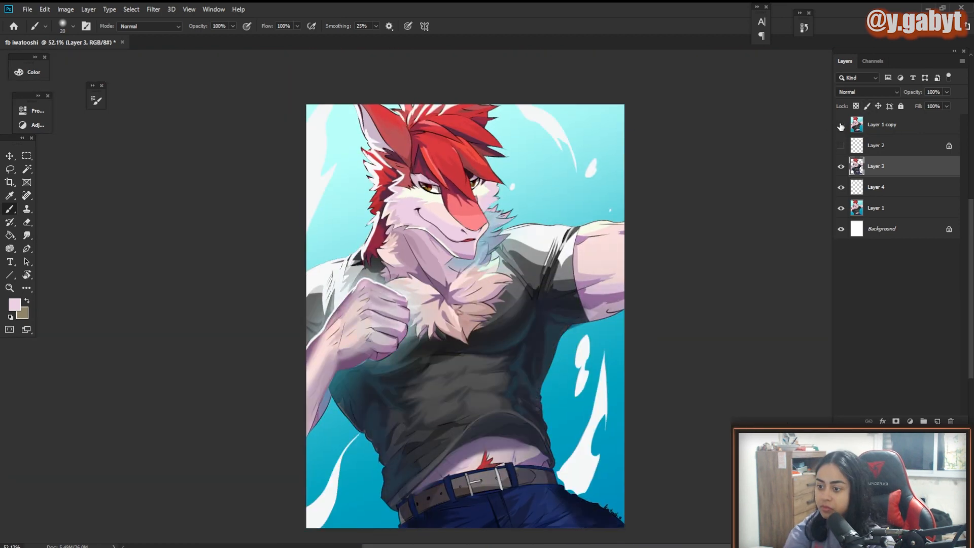
pyautogui.click(840, 124)
pyautogui.click(840, 125)
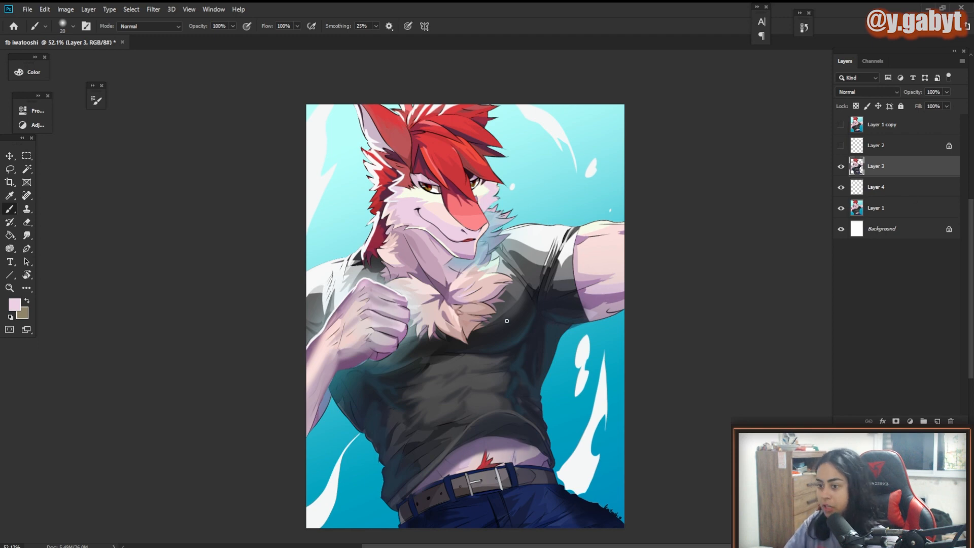
# Step: Deepen the shading on the forearm's underside and the fist's lower edge with sampled purple
pyautogui.moveTo(333, 372); pyautogui.dragTo(436, 373)
pyautogui.keyDown('alt'); pyautogui.click(361, 348); pyautogui.keyUp('alt')
pyautogui.moveTo(358, 350); pyautogui.dragTo(271, 494)
pyautogui.moveTo(373, 294); pyautogui.dragTo(350, 294)
pyautogui.keyDown('alt'); pyautogui.click(368, 350); pyautogui.keyUp('alt')
pyautogui.moveTo(340, 367); pyautogui.dragTo(373, 352)
pyautogui.moveTo(710, 447); pyautogui.dragTo(585, 328)
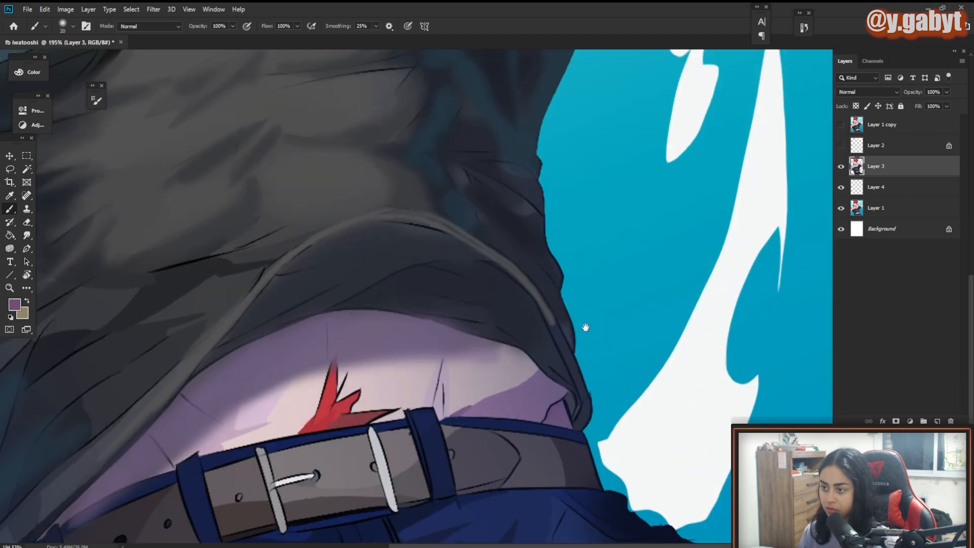
# Step: Lock Layer 3's transparent pixels and paint sampled background blue as reflected light on the shirt's outer folds
pyautogui.keyDown('alt'); pyautogui.click(585, 328); pyautogui.keyUp('alt')
pyautogui.press('/')
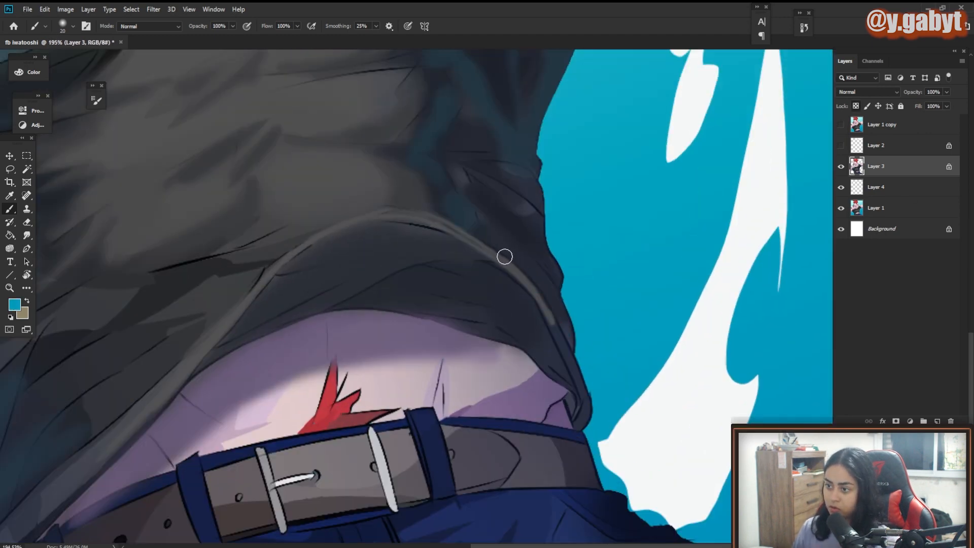
pyautogui.press('h')
pyautogui.moveTo(583, 401); pyautogui.dragTo(473, 267)
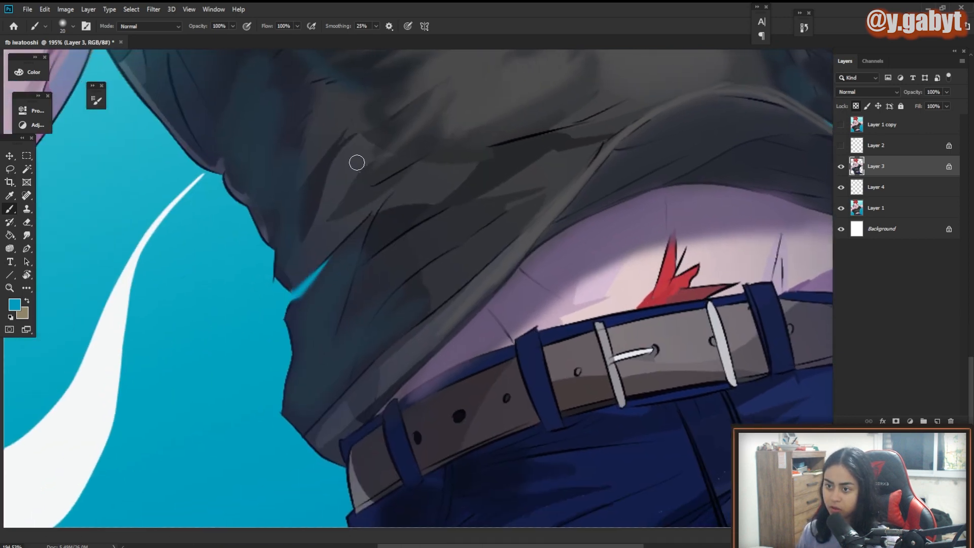
pyautogui.moveTo(252, 237); pyautogui.dragTo(321, 402)
pyautogui.moveTo(233, 243); pyautogui.dragTo(290, 348)
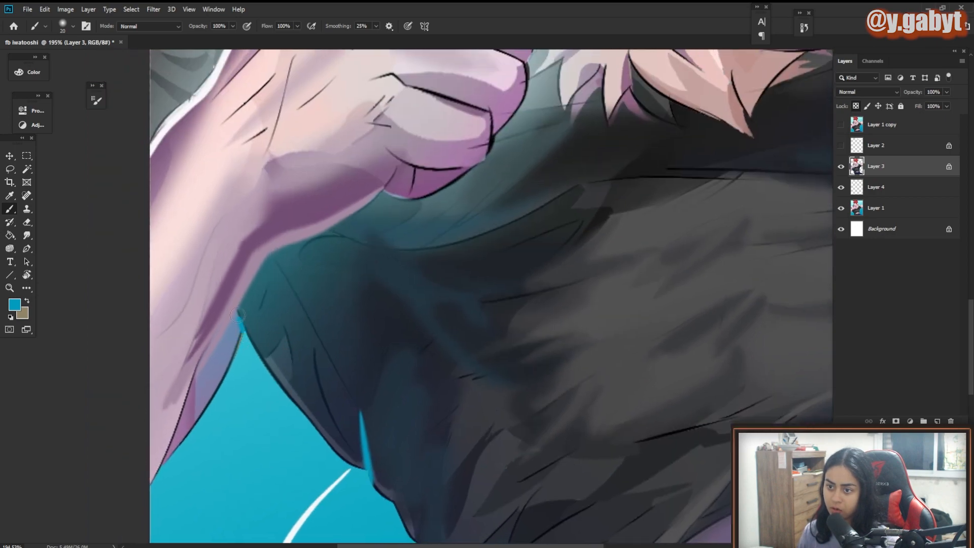
# Step: Add a bright blue reflected rim along the underside of the forearm and fist
pyautogui.moveTo(272, 255); pyautogui.dragTo(391, 194)
pyautogui.moveTo(418, 250); pyautogui.dragTo(396, 269)
pyautogui.moveTo(542, 270); pyautogui.dragTo(411, 299)
pyautogui.moveTo(304, 362)
pyautogui.mouseDown()
pyautogui.moveTo(332, 370)
pyautogui.moveTo(325, 366)
pyautogui.moveTo(477, 348)
pyautogui.moveTo(491, 373)
pyautogui.moveTo(481, 102)
pyautogui.mouseUp()
# Step: Blend the shading across the fist's fingers and knuckles with sampled purple and light skin tones on Layer 3
pyautogui.keyDown('alt'); pyautogui.click(492, 368); pyautogui.keyUp('alt')
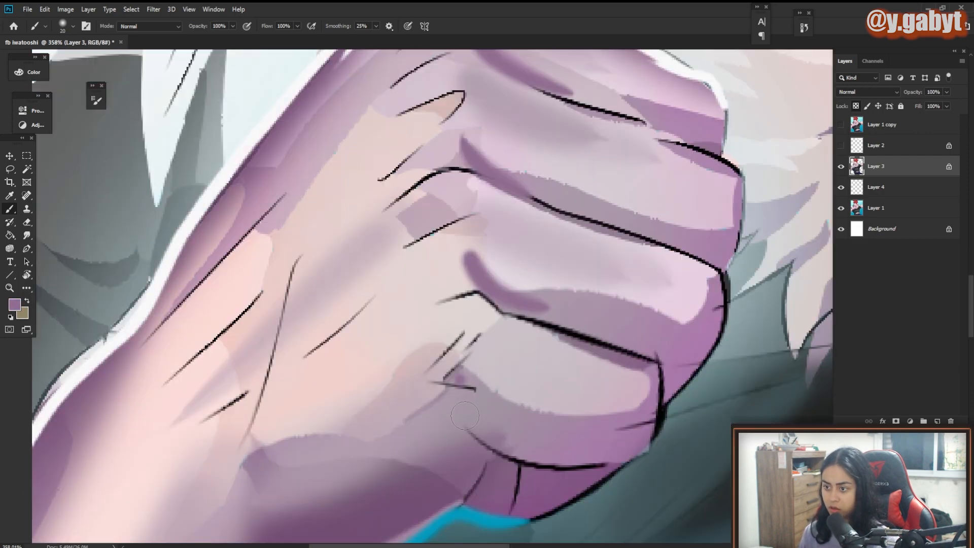
pyautogui.moveTo(426, 370); pyautogui.dragTo(601, 370)
pyautogui.keyDown('alt'); pyautogui.click(571, 296); pyautogui.keyUp('alt')
pyautogui.moveTo(494, 289); pyautogui.dragTo(451, 285)
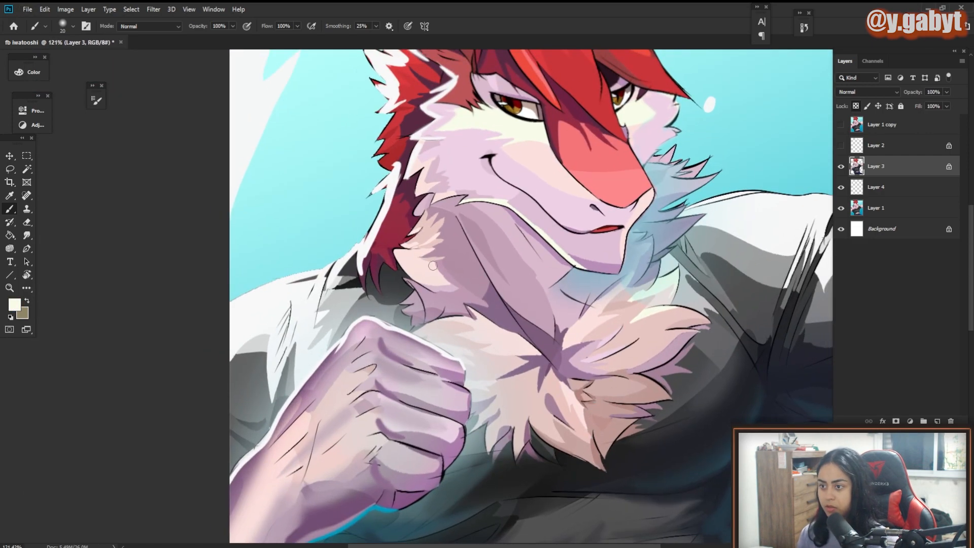
# Step: Paint cream highlights over the fur at the side of the neck and the upper chest beside the fist
pyautogui.moveTo(417, 252); pyautogui.dragTo(456, 261)
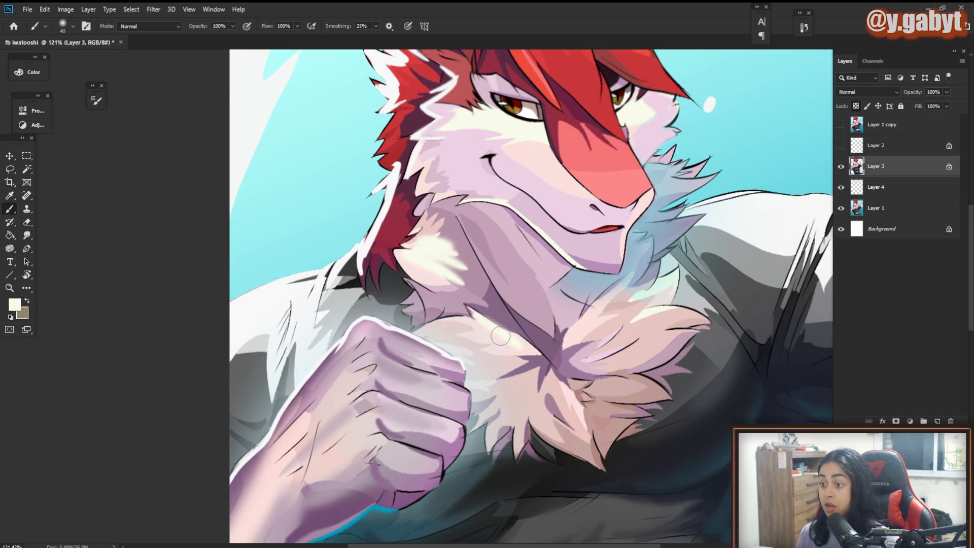
pyautogui.moveTo(500, 336); pyautogui.dragTo(487, 335)
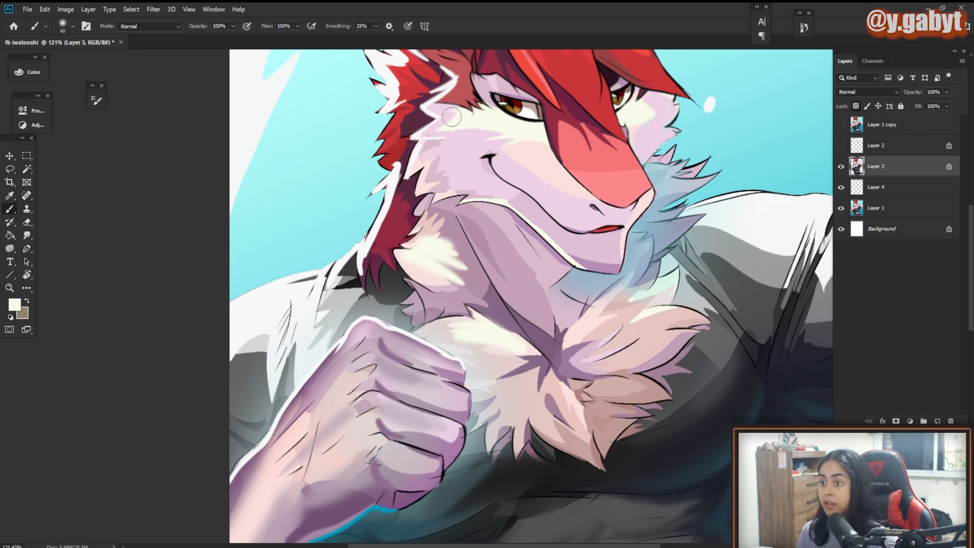
pyautogui.moveTo(452, 117); pyautogui.dragTo(465, 127)
pyautogui.hotkey('ctrl', 'z')
# Step: Add cream highlight tufts across both sides of the chest fur, following the direction of the fur
pyautogui.moveTo(634, 320)
pyautogui.mouseDown()
pyautogui.moveTo(692, 313)
pyautogui.moveTo(662, 286)
pyautogui.mouseUp()
pyautogui.moveTo(620, 292); pyautogui.dragTo(667, 238)
pyautogui.moveTo(484, 276); pyautogui.dragTo(520, 309)
pyautogui.moveTo(431, 284); pyautogui.dragTo(462, 309)
pyautogui.moveTo(482, 309); pyautogui.dragTo(510, 327)
pyautogui.moveTo(529, 343)
pyautogui.mouseDown()
pyautogui.moveTo(413, 309)
pyautogui.moveTo(561, 330)
pyautogui.moveTo(465, 221)
pyautogui.moveTo(508, 263)
pyautogui.mouseUp()
pyautogui.moveTo(695, 335); pyautogui.dragTo(631, 413)
pyautogui.moveTo(630, 413)
pyautogui.mouseDown()
pyautogui.moveTo(612, 467)
pyautogui.moveTo(578, 320)
pyautogui.mouseUp()
# Step: Blend the neck and central chest fur shadows with sampled tones and compare against Layer 1 copy
pyautogui.keyDown('alt'); pyautogui.click(545, 304); pyautogui.keyUp('alt')
pyautogui.moveTo(527, 279)
pyautogui.mouseDown()
pyautogui.moveTo(568, 324)
pyautogui.moveTo(578, 309)
pyautogui.mouseUp()
pyautogui.moveTo(525, 246)
pyautogui.mouseDown()
pyautogui.moveTo(515, 340)
pyautogui.moveTo(583, 365)
pyautogui.mouseUp()
pyautogui.keyDown('alt'); pyautogui.click(337, 252); pyautogui.keyUp('alt')
pyautogui.moveTo(338, 252); pyautogui.dragTo(379, 354)
pyautogui.click(840, 125)
pyautogui.moveTo(641, 254)
pyautogui.mouseDown()
pyautogui.moveTo(598, 254)
pyautogui.moveTo(695, 249)
pyautogui.mouseUp()
pyautogui.click(840, 125)
# Step: Brush soft light highlights along the tops of the fist's fingers at reduced brush opacity
pyautogui.moveTo(350, 391)
pyautogui.mouseDown()
pyautogui.moveTo(403, 365)
pyautogui.moveTo(438, 372)
pyautogui.mouseUp()
pyautogui.hotkey('ctrl', 'z')
pyautogui.press('3')
pyautogui.moveTo(361, 352); pyautogui.dragTo(452, 383)
pyautogui.moveTo(363, 315); pyautogui.dragTo(456, 345)
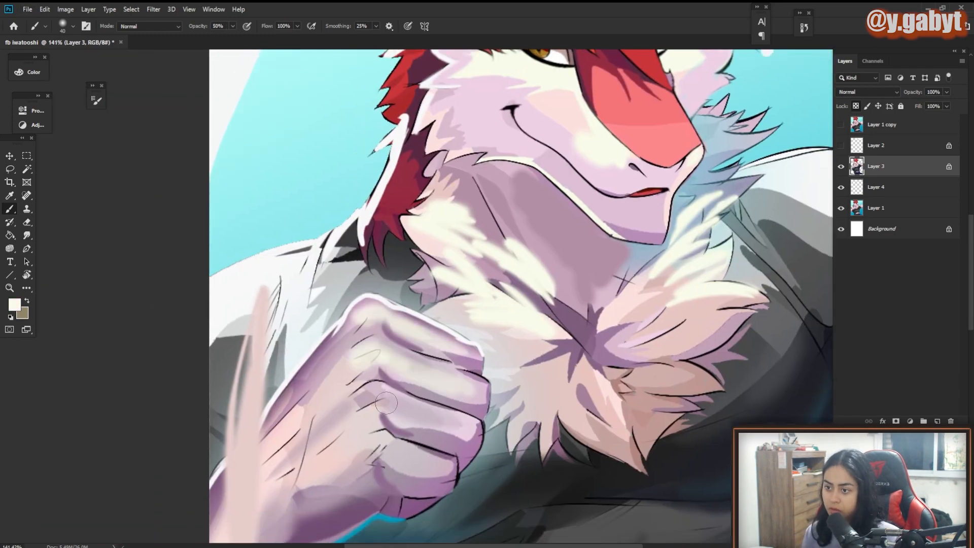
pyautogui.moveTo(387, 398); pyautogui.dragTo(461, 418)
pyautogui.moveTo(436, 426)
pyautogui.mouseDown()
pyautogui.moveTo(345, 404)
pyautogui.moveTo(419, 424)
pyautogui.mouseUp()
# Step: Undo the latest strokes, including the stray pale pink streak across the forearm
pyautogui.moveTo(363, 500)
pyautogui.mouseDown()
pyautogui.moveTo(336, 495)
pyautogui.moveTo(385, 502)
pyautogui.mouseUp()
pyautogui.moveTo(388, 507); pyautogui.dragTo(442, 326)
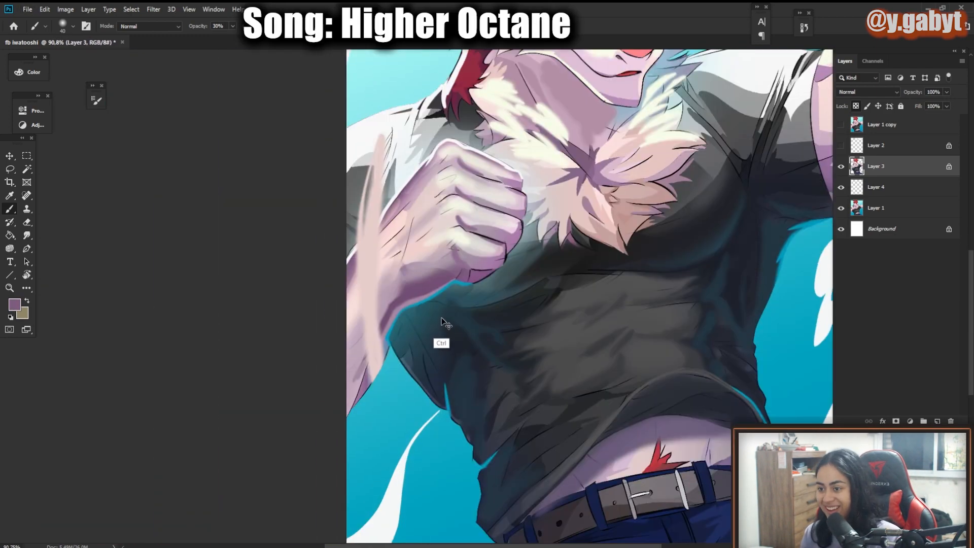
pyautogui.hotkey('ctrl', 'z')
pyautogui.hotkey('ctrl', 'z')
pyautogui.hotkey('ctrl', 'z')
# Step: Glaze sampled cream highlights over each finger of the fist at 30% brush opacity
pyautogui.keyDown('alt'); pyautogui.click(456, 177); pyautogui.keyUp('alt')
pyautogui.moveTo(454, 175); pyautogui.dragTo(499, 190)
pyautogui.moveTo(451, 157); pyautogui.dragTo(497, 172)
pyautogui.moveTo(457, 205); pyautogui.dragTo(500, 221)
pyautogui.moveTo(456, 234); pyautogui.dragTo(485, 246)
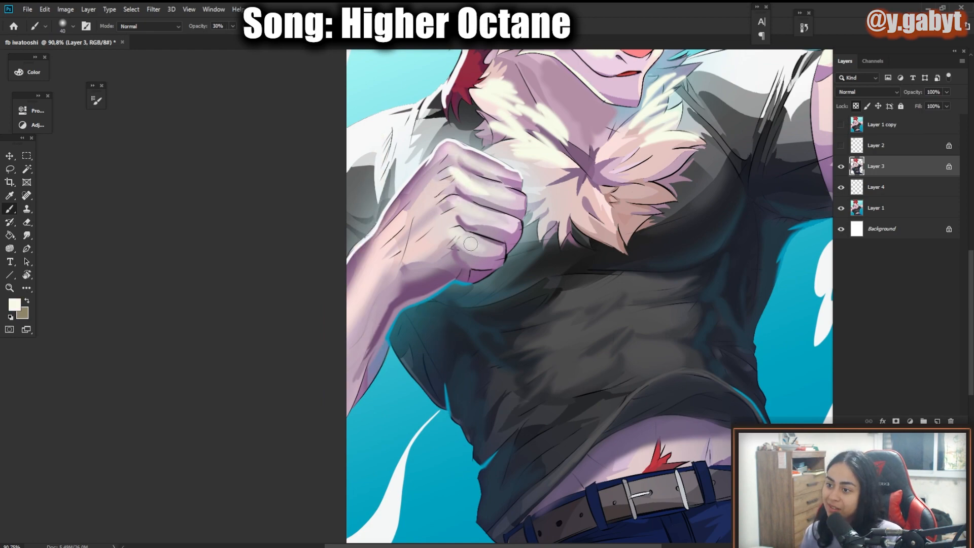
# Step: Glaze sampled purple and skin tones softly over the forearm with a size 400 brush at 30% opacity
pyautogui.press(']')
pyautogui.press(']')
pyautogui.press(']')
pyautogui.press(']')
pyautogui.press(']')
pyautogui.press(']')
pyautogui.press(']')
pyautogui.press(']')
pyautogui.press(']')
pyautogui.press(']')
pyautogui.press(']')
pyautogui.press(']')
pyautogui.press(']')
pyautogui.moveTo(421, 251); pyautogui.dragTo(378, 289)
pyautogui.keyDown('alt'); pyautogui.click(379, 378); pyautogui.keyUp('alt')
pyautogui.moveTo(362, 365); pyautogui.dragTo(333, 300)
pyautogui.moveTo(499, 383); pyautogui.dragTo(249, 461)
pyautogui.moveTo(527, 358)
pyautogui.mouseDown()
pyautogui.moveTo(461, 365)
pyautogui.moveTo(507, 360)
pyautogui.mouseUp()
pyautogui.keyDown('alt'); pyautogui.click(591, 215); pyautogui.keyUp('alt')
pyautogui.moveTo(198, 381); pyautogui.dragTo(193, 329)
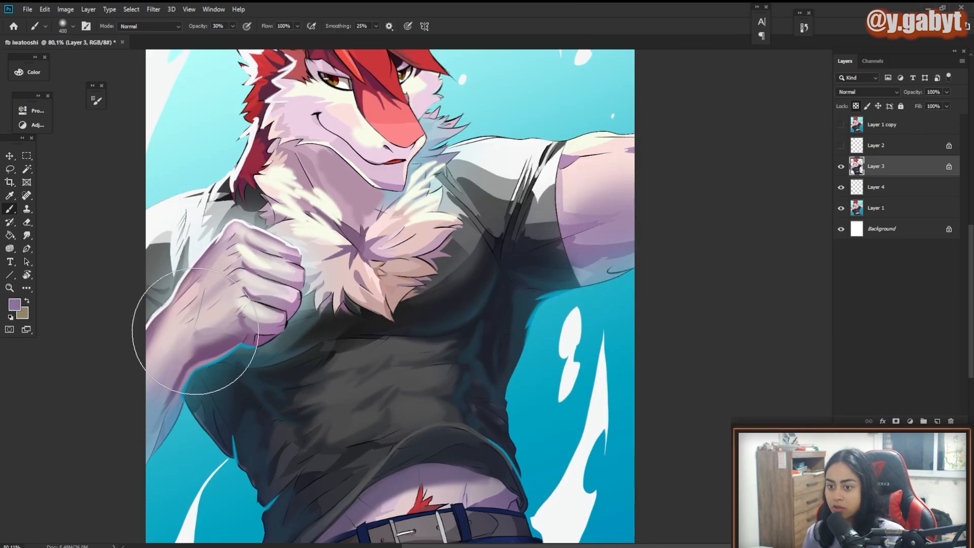
# Step: Sample further colours and soften the large shading areas of the figure with broad low-opacity strokes
pyautogui.keyDown('alt'); pyautogui.click(274, 177); pyautogui.keyUp('alt')
pyautogui.moveTo(274, 437); pyautogui.dragTo(243, 437)
pyautogui.moveTo(417, 401)
pyautogui.mouseDown()
pyautogui.moveTo(367, 384)
pyautogui.moveTo(419, 384)
pyautogui.mouseUp()
pyautogui.moveTo(347, 258); pyautogui.dragTo(330, 242)
pyautogui.hotkey('ctrl', 'z')
pyautogui.moveTo(301, 311)
pyautogui.mouseDown()
pyautogui.moveTo(228, 296)
pyautogui.moveTo(285, 305)
pyautogui.mouseUp()
pyautogui.keyDown('alt'); pyautogui.click(336, 433); pyautogui.keyUp('alt')
pyautogui.moveTo(336, 433); pyautogui.dragTo(388, 313)
# Step: Brighten the bare belly skin above the belt with pale pink at 100% opacity using a small brush up to size 40
pyautogui.press('0')
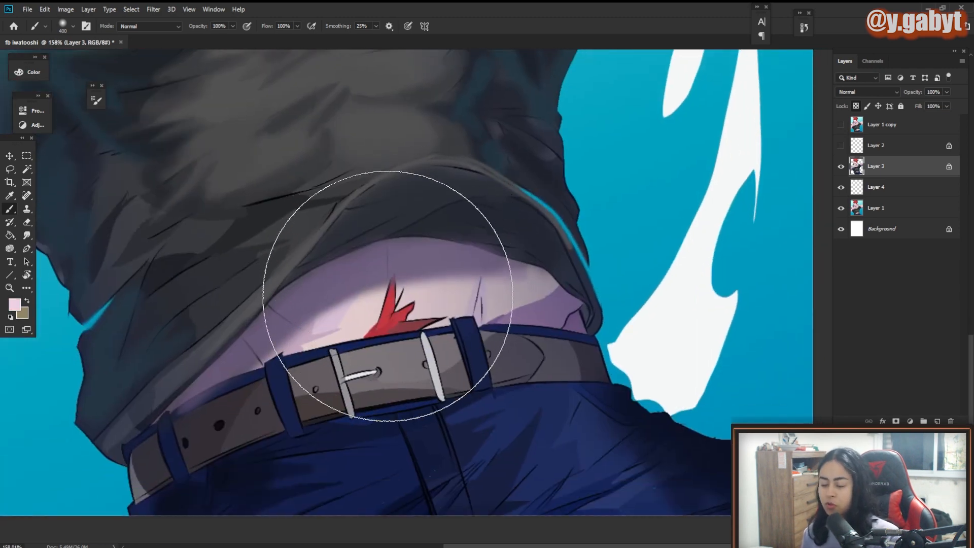
pyautogui.press('[')
pyautogui.press('[')
pyautogui.press('[')
pyautogui.press('[')
pyautogui.press('[')
pyautogui.press('[')
pyautogui.press('[')
pyautogui.press('[')
pyautogui.press('[')
pyautogui.press('[')
pyautogui.press('[')
pyautogui.press('[')
pyautogui.press('[')
pyautogui.press('[')
pyautogui.press('[')
pyautogui.press('[')
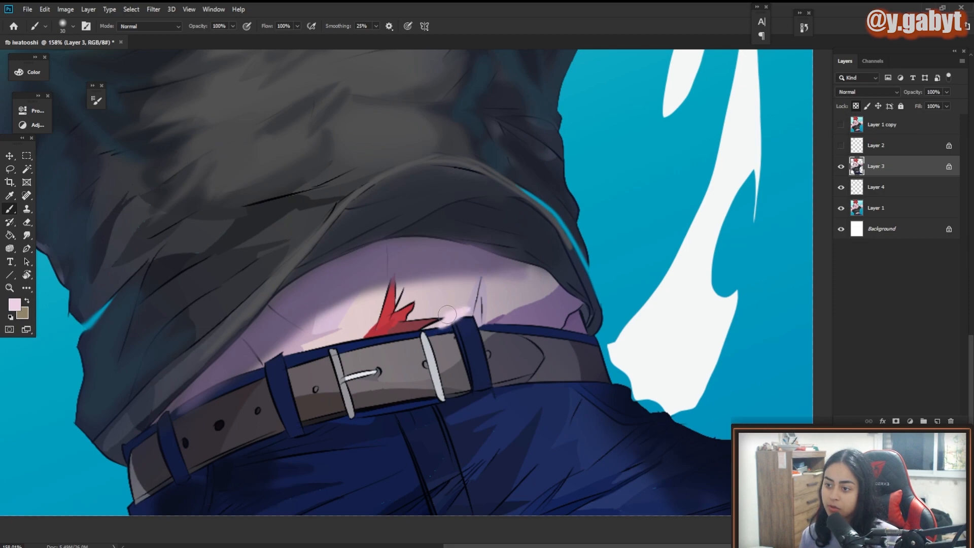
pyautogui.moveTo(434, 309)
pyautogui.mouseDown()
pyautogui.moveTo(403, 299)
pyautogui.moveTo(530, 292)
pyautogui.mouseUp()
pyautogui.press(']')
pyautogui.press(']')
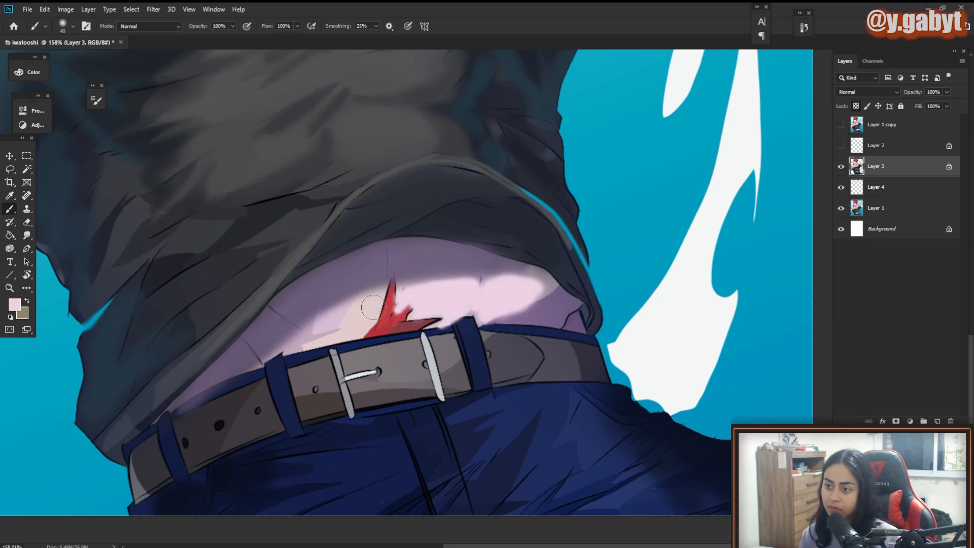
pyautogui.moveTo(371, 308); pyautogui.dragTo(309, 340)
pyautogui.moveTo(408, 355); pyautogui.dragTo(307, 341)
# Step: Paint coral highlight streaks on the red hair fringe with a smaller brush, using colour sampled from the snout
pyautogui.scroll(10, 393, 228)
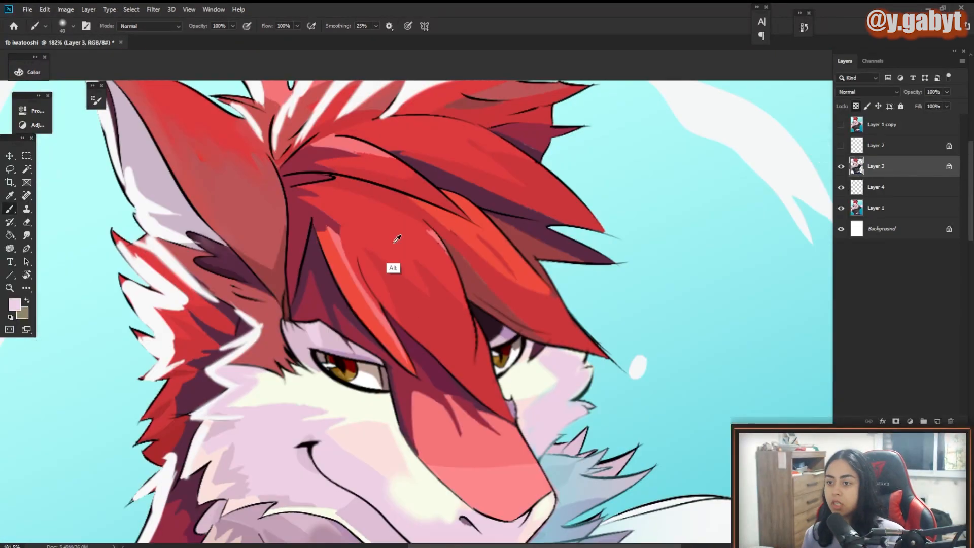
pyautogui.moveTo(431, 430)
pyautogui.mouseDown()
pyautogui.moveTo(431, 388)
pyautogui.moveTo(442, 433)
pyautogui.moveTo(326, 341)
pyautogui.moveTo(330, 386)
pyautogui.moveTo(424, 391)
pyautogui.moveTo(450, 413)
pyautogui.moveTo(250, 356)
pyautogui.moveTo(428, 416)
pyautogui.mouseUp()
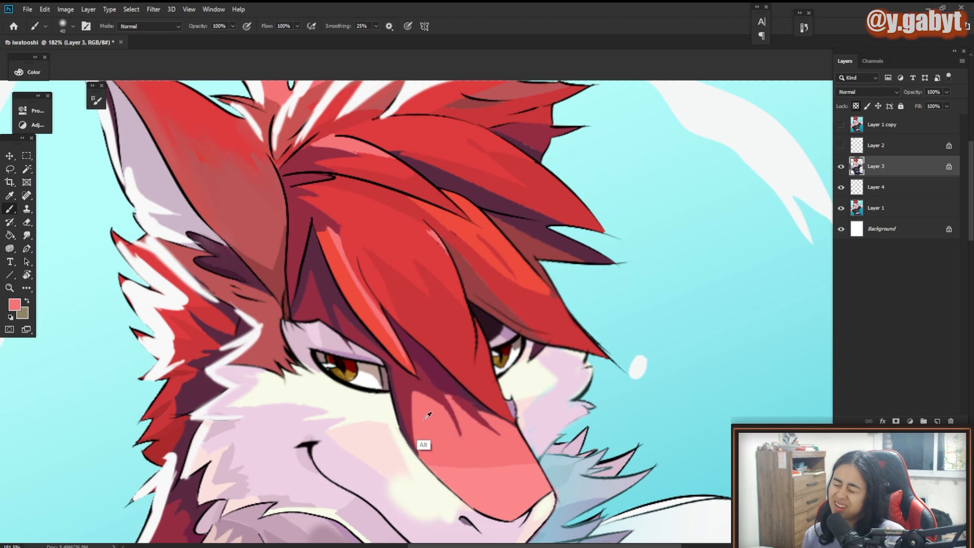
pyautogui.keyDown('alt'); pyautogui.click(411, 399); pyautogui.keyUp('alt')
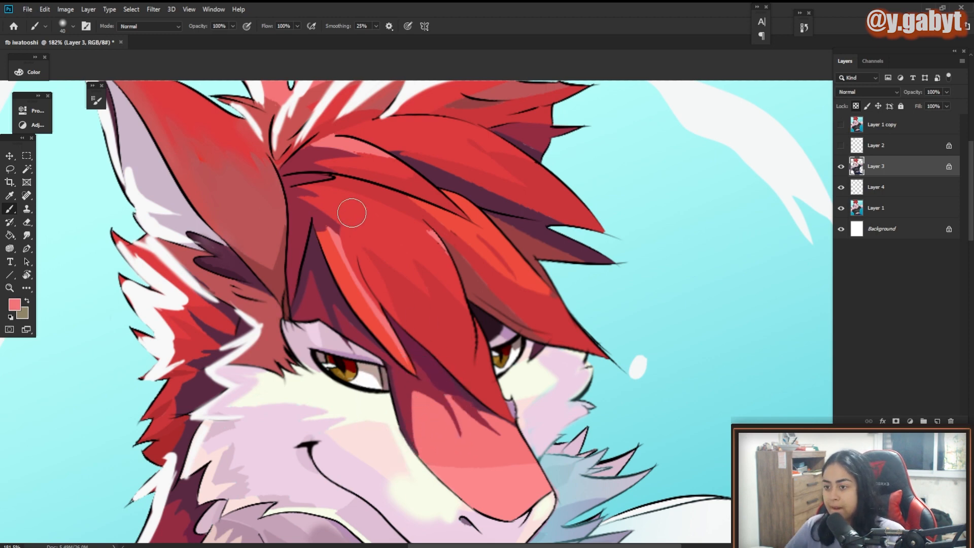
pyautogui.press('[')
pyautogui.press('[')
pyautogui.press('[')
pyautogui.press('[')
pyautogui.press('[')
pyautogui.moveTo(369, 255)
pyautogui.mouseDown()
pyautogui.moveTo(529, 217)
pyautogui.moveTo(513, 244)
pyautogui.moveTo(315, 275)
pyautogui.moveTo(392, 287)
pyautogui.moveTo(503, 86)
pyautogui.moveTo(360, 279)
pyautogui.moveTo(304, 261)
pyautogui.moveTo(489, 223)
pyautogui.moveTo(446, 102)
pyautogui.moveTo(375, 167)
pyautogui.moveTo(415, 188)
pyautogui.mouseUp()
pyautogui.hotkey('ctrl', 'z')
pyautogui.hotkey('ctrl', 'z')
pyautogui.hotkey('ctrl', '0')
# Step: Blend the neck shadow into the chest fur with sampled pink tones at 50% brush opacity
pyautogui.keyDown('alt'); pyautogui.click(361, 236); pyautogui.keyUp('alt')
pyautogui.press('5')
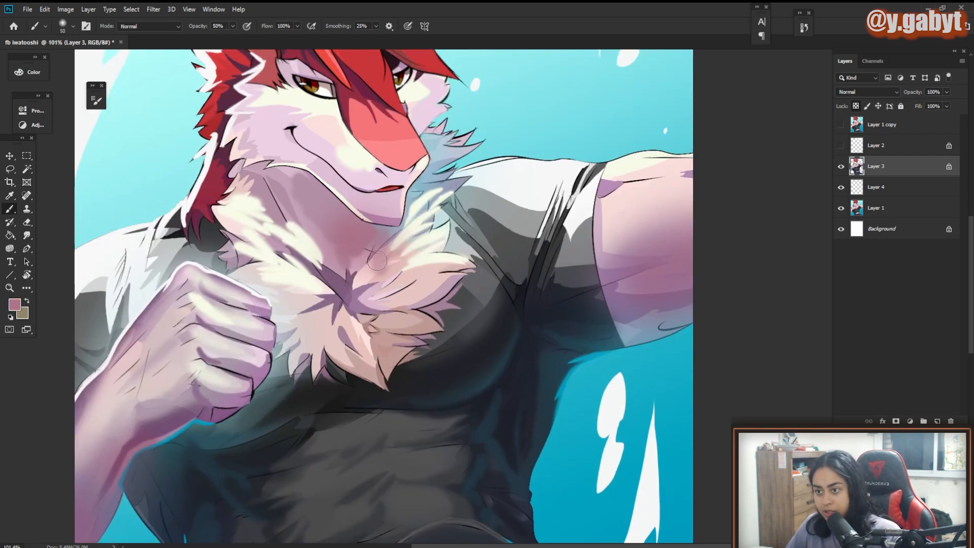
pyautogui.keyDown('alt'); pyautogui.click(350, 284); pyautogui.keyUp('alt')
pyautogui.moveTo(371, 269)
pyautogui.mouseDown()
pyautogui.moveTo(333, 250)
pyautogui.moveTo(305, 198)
pyautogui.mouseUp()
pyautogui.moveTo(363, 275)
pyautogui.mouseDown()
pyautogui.moveTo(418, 274)
pyautogui.moveTo(354, 304)
pyautogui.moveTo(283, 300)
pyautogui.moveTo(325, 300)
pyautogui.mouseUp()
pyautogui.keyDown('alt'); pyautogui.click(403, 248); pyautogui.keyUp('alt')
# Step: Save the document as fb iwatooshi.psd in Photoshop format and compare the painting with Layer 1 copy
pyautogui.hotkey('ctrl', 's')
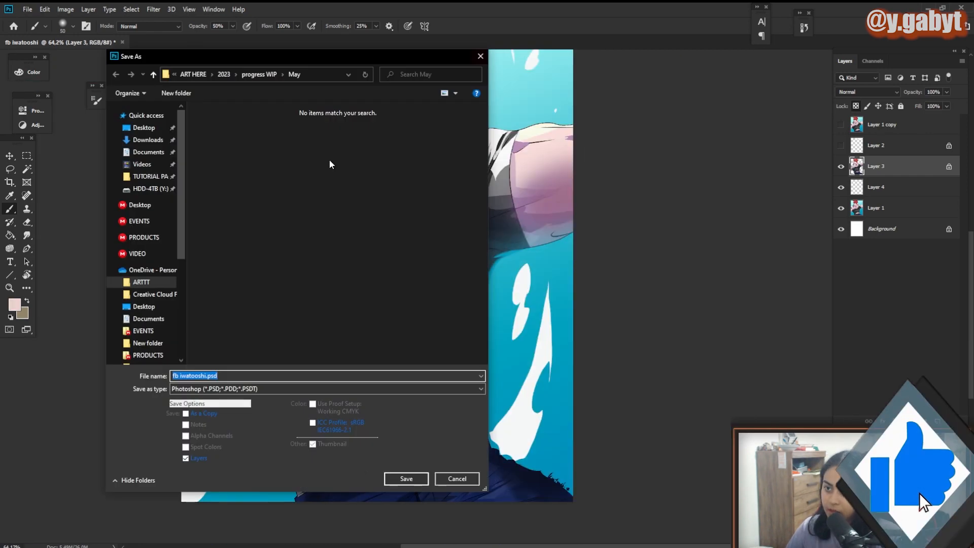
pyautogui.click(406, 478)
pyautogui.click(841, 124)
pyautogui.click(841, 124)
# Step: Show the text note on Layer 2 and try softening strokes on the sleeve and raised arm
pyautogui.moveTo(502, 284); pyautogui.dragTo(482, 284)
pyautogui.click(841, 146)
pyautogui.moveTo(588, 229)
pyautogui.mouseDown()
pyautogui.moveTo(532, 228)
pyautogui.moveTo(589, 229)
pyautogui.mouseUp()
pyautogui.moveTo(611, 379)
pyautogui.mouseDown()
pyautogui.moveTo(633, 282)
pyautogui.moveTo(618, 255)
pyautogui.mouseUp()
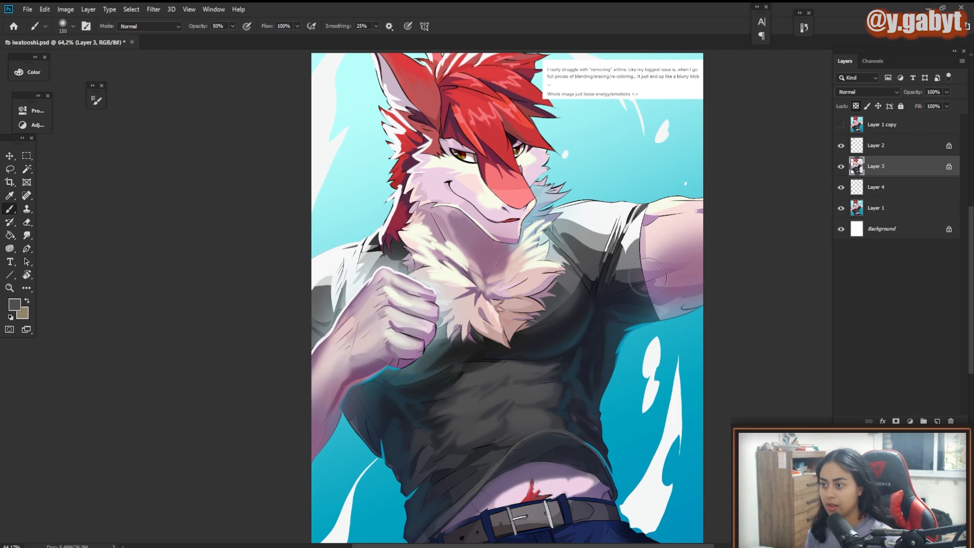
pyautogui.moveTo(646, 276); pyautogui.dragTo(665, 326)
pyautogui.hotkey('ctrl', 'z')
# Step: Compare the painting with the original by toggling Layer 1 copy, at normal size and zoomed far out
pyautogui.click(841, 126)
pyautogui.click(842, 125)
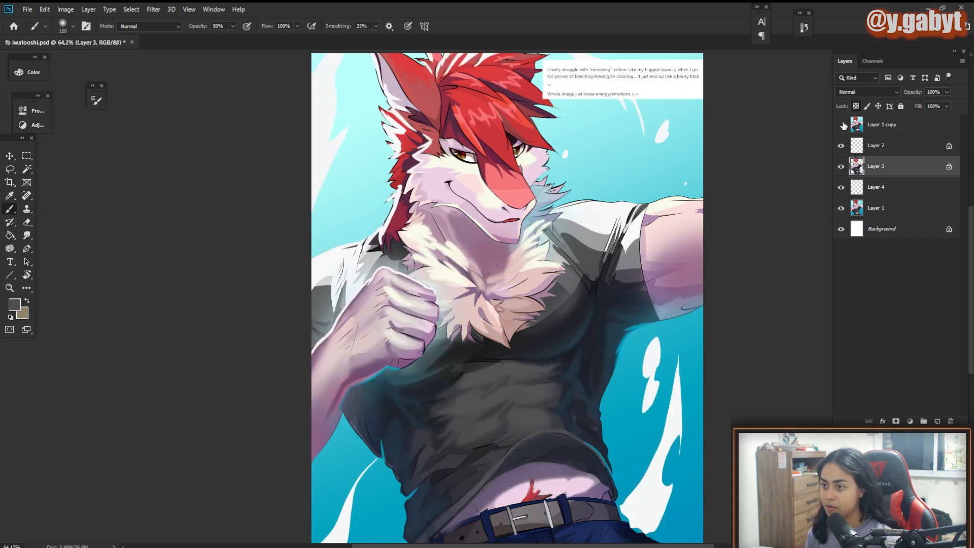
pyautogui.click(840, 126)
pyautogui.click(842, 125)
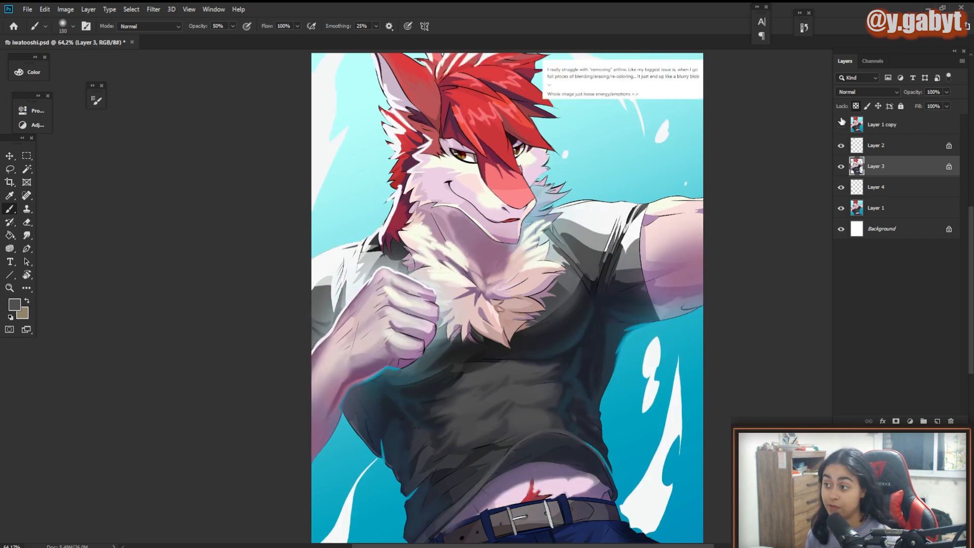
pyautogui.click(841, 125)
pyautogui.click(841, 125)
pyautogui.scroll(-5, 597, 302)
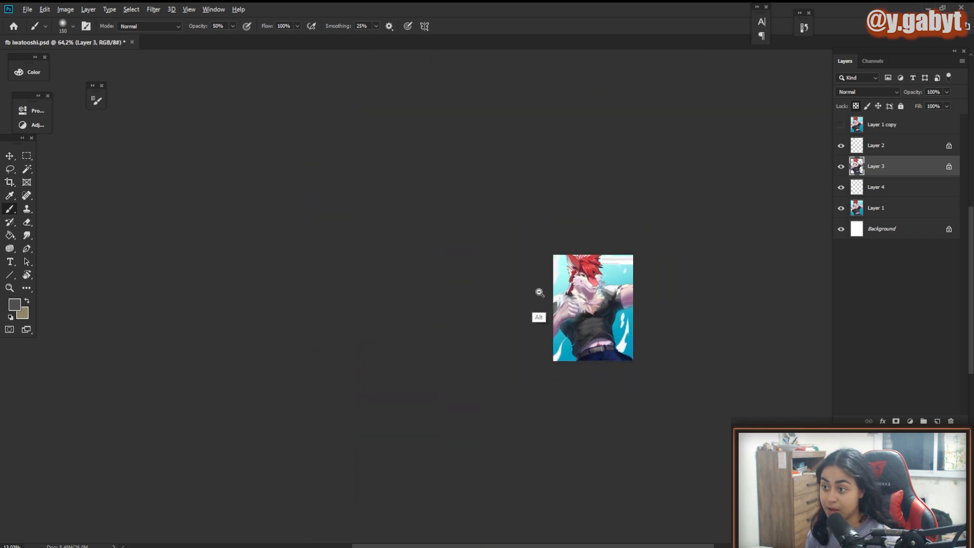
pyautogui.scroll(4, 539, 289)
pyautogui.click(841, 126)
pyautogui.click(841, 125)
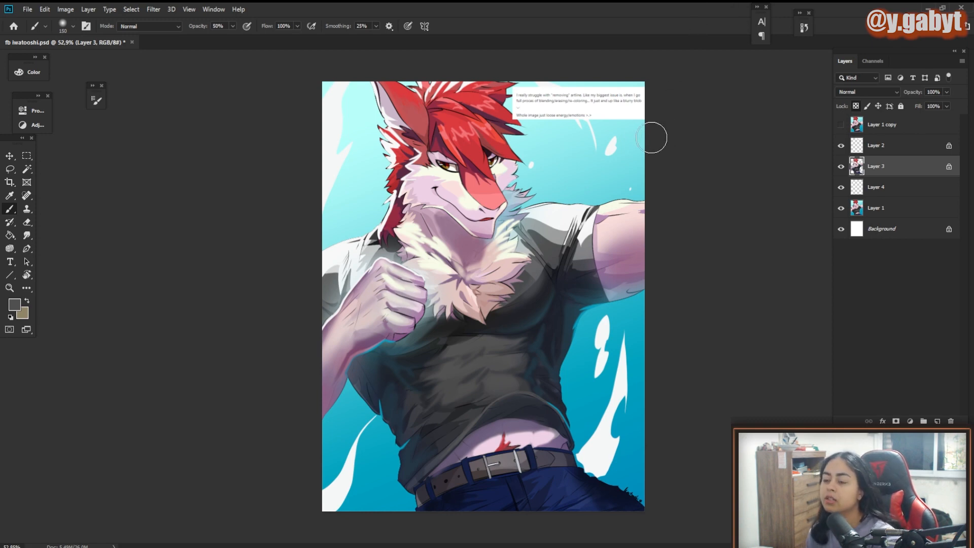
# Step: Select Layer 2 and move its text note fully inside the canvas beside the hair
pyautogui.keyDown('ctrl'); pyautogui.click(609, 111); pyautogui.keyUp('ctrl')
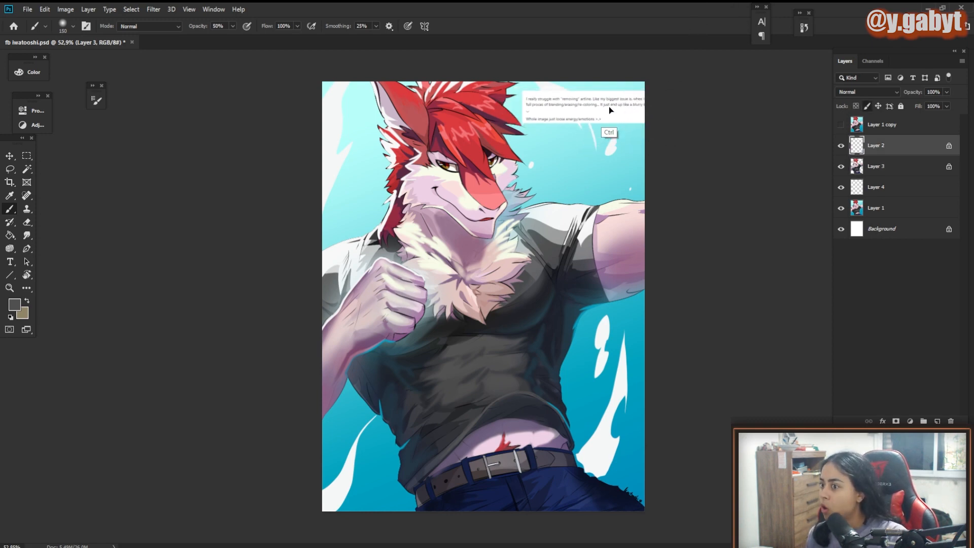
pyautogui.scroll(3, 616, 137)
pyautogui.moveTo(491, 158); pyautogui.dragTo(487, 172)
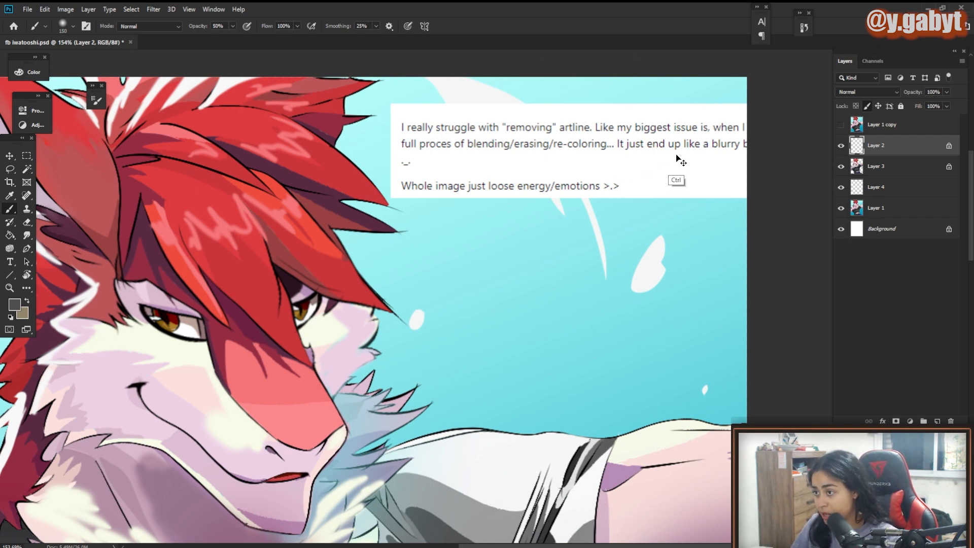
pyautogui.moveTo(676, 157); pyautogui.dragTo(632, 138)
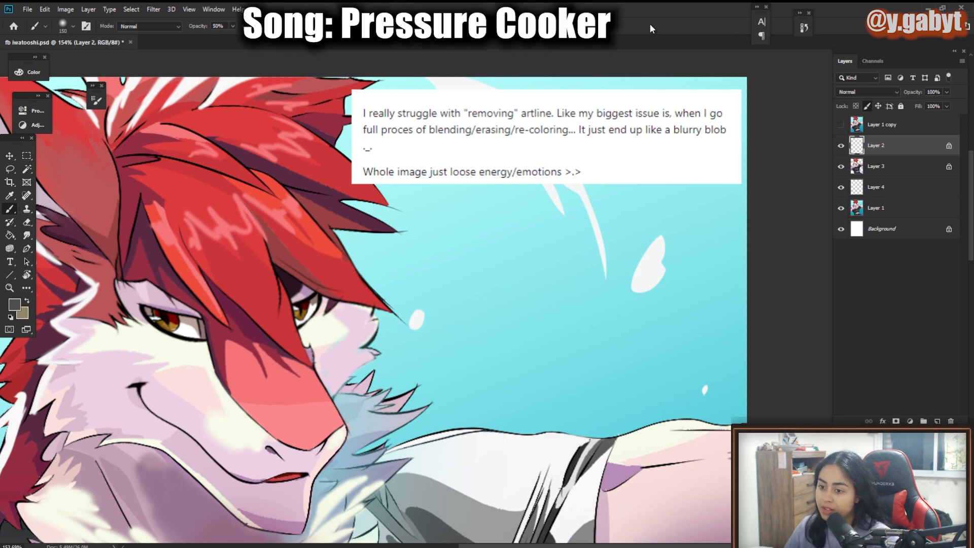
# Step: Examine the original line art and flat shading of the chest fur and shirt in Layer 1 copy, then hide that layer
pyautogui.scroll(-5, 486, 343)
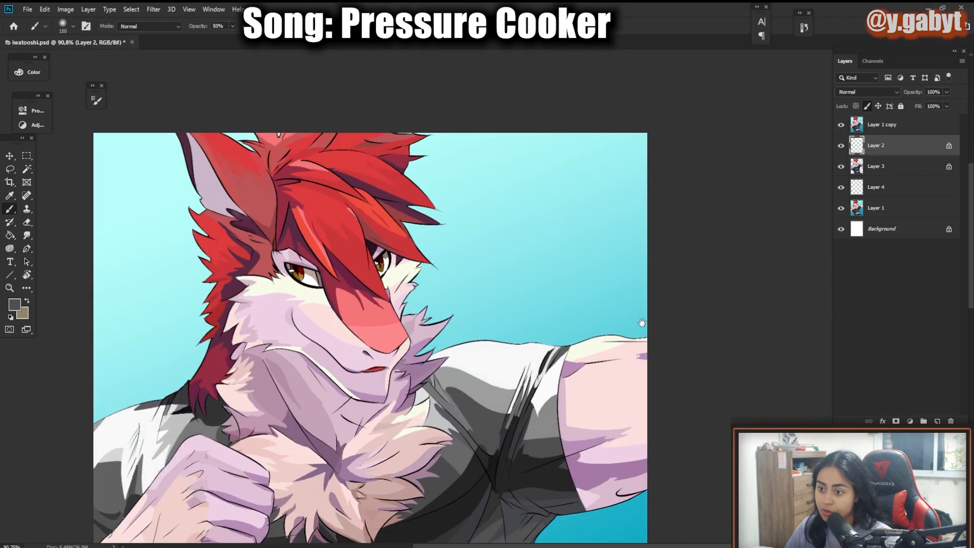
pyautogui.scroll(6, 441, 413)
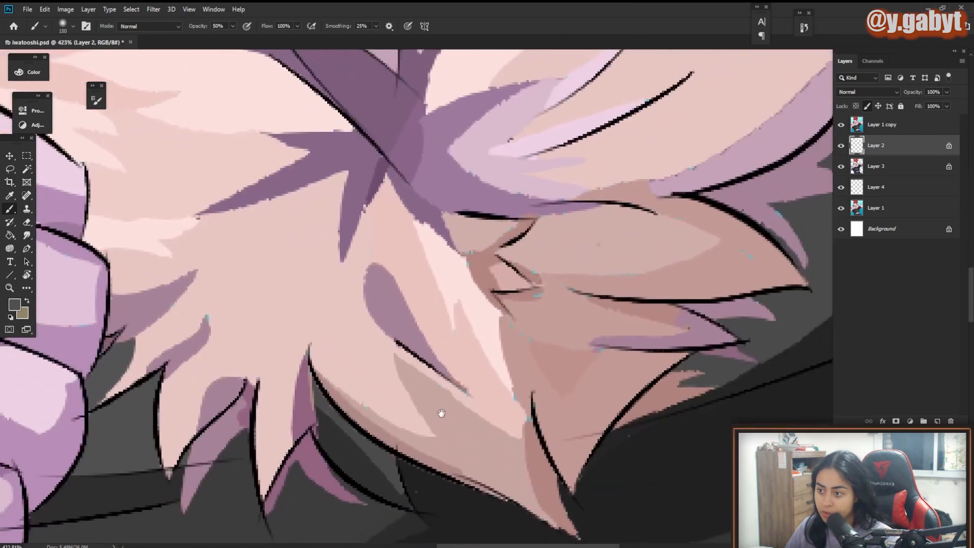
pyautogui.moveTo(442, 414); pyautogui.dragTo(434, 409)
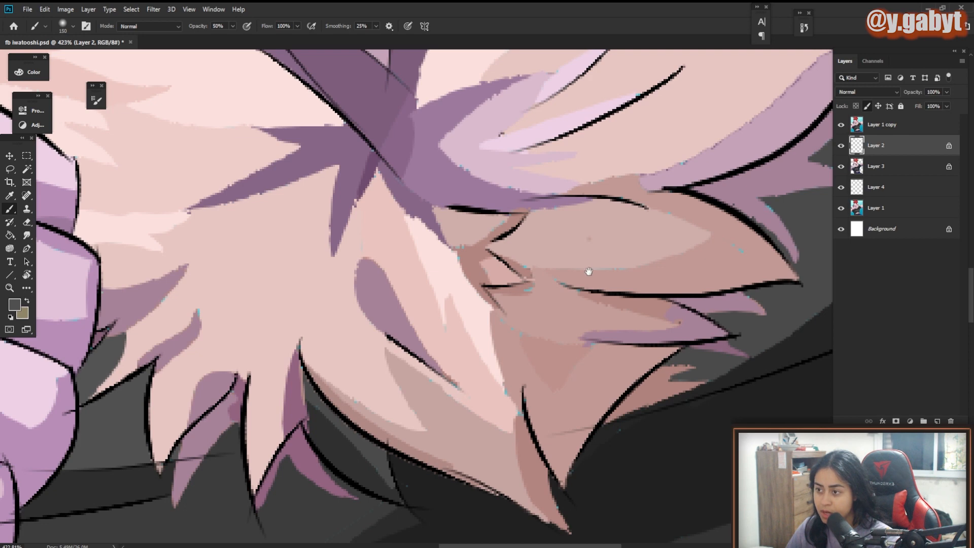
pyautogui.moveTo(588, 272); pyautogui.dragTo(458, 304)
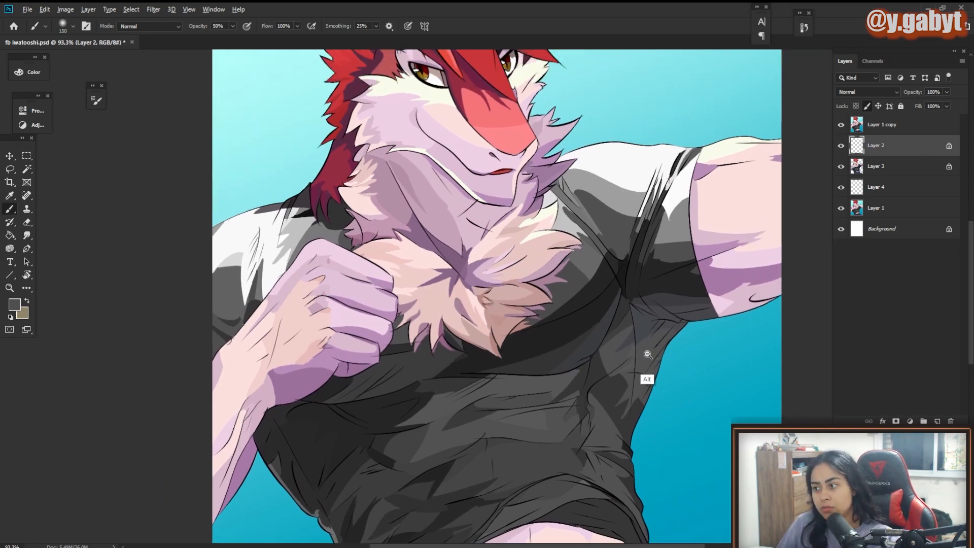
pyautogui.moveTo(648, 355); pyautogui.dragTo(613, 350)
pyautogui.moveTo(671, 384); pyautogui.dragTo(602, 329)
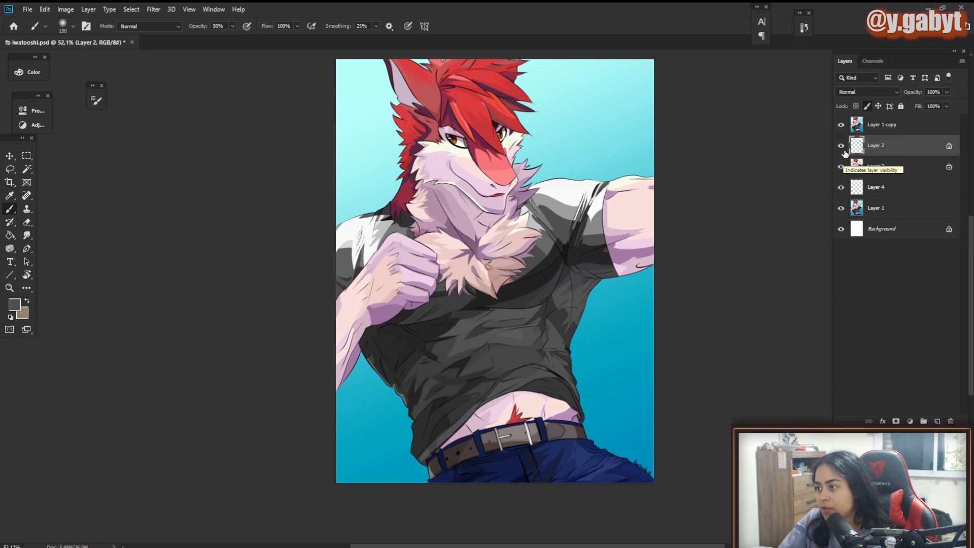
pyautogui.click(841, 124)
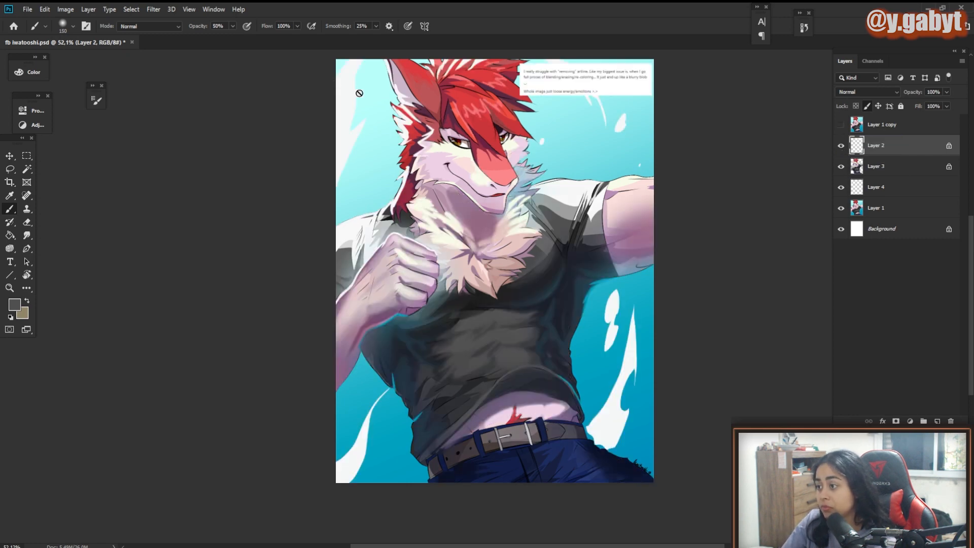
# Step: Select Layer 3 and set up an Overlay-mode brush at size 500 with red sampled from the hair
pyautogui.click(892, 172)
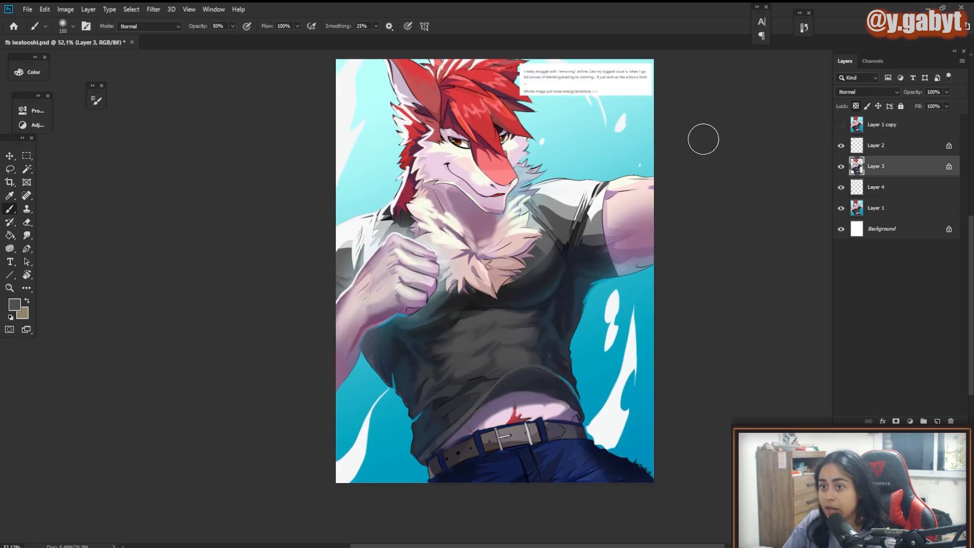
pyautogui.hotkey('shift', 'alt', 'o')
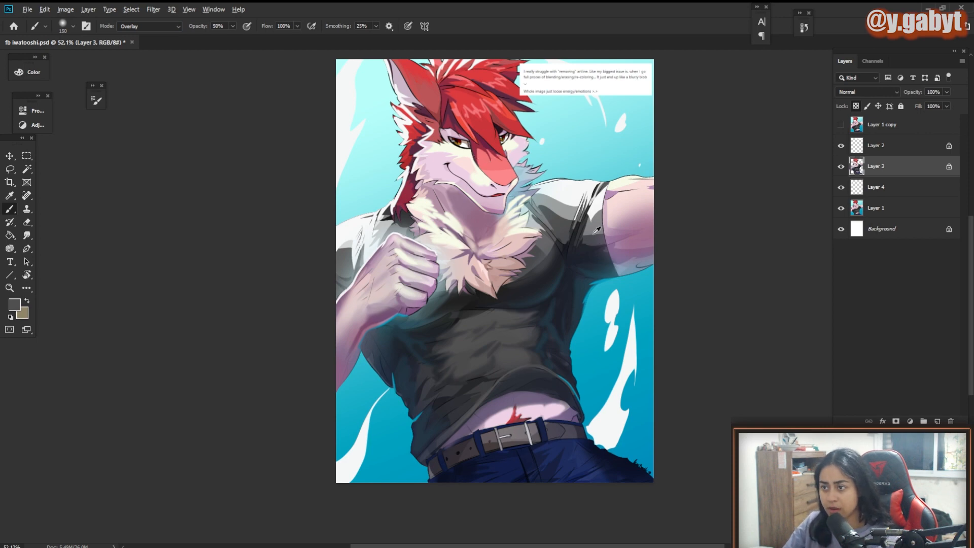
pyautogui.keyDown('alt'); pyautogui.click(484, 119); pyautogui.keyUp('alt')
pyautogui.press(']')
pyautogui.press(']')
pyautogui.press(']')
pyautogui.press(']')
pyautogui.press(']')
pyautogui.press('[')
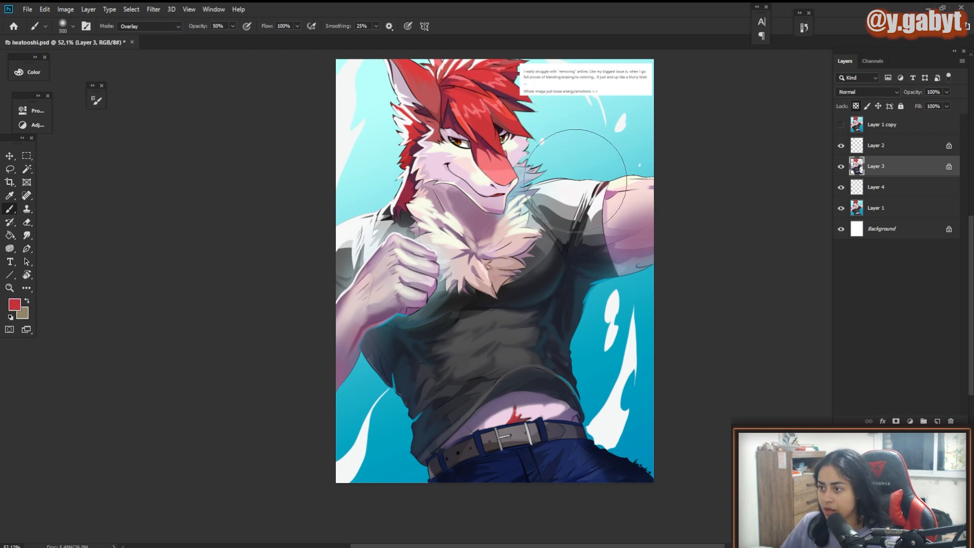
# Step: Try a soft red Overlay glow over the sleeve and shoulder of the raised arm
pyautogui.moveTo(588, 198)
pyautogui.mouseDown()
pyautogui.moveTo(596, 215)
pyautogui.moveTo(558, 189)
pyautogui.moveTo(593, 208)
pyautogui.mouseUp()
pyautogui.hotkey('ctrl', 'z')
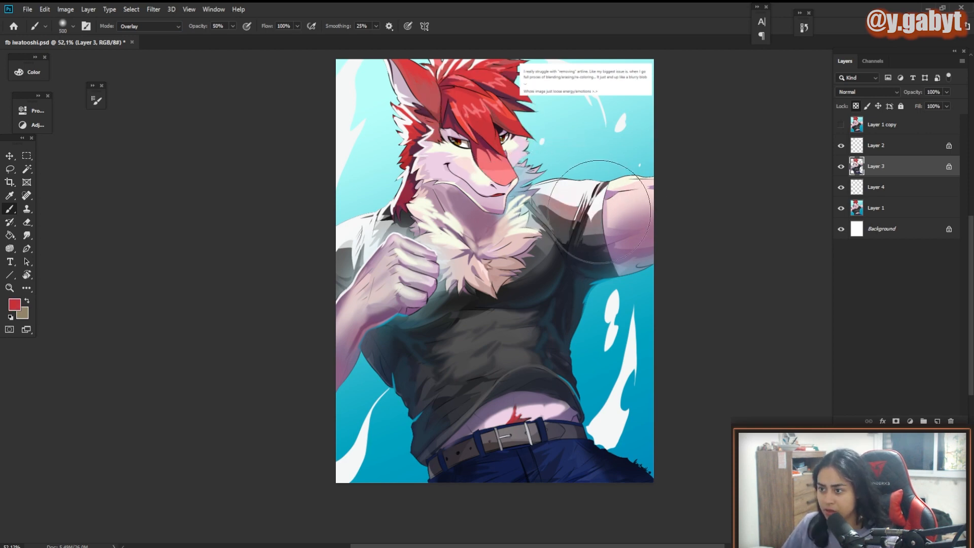
pyautogui.hotkey('ctrl', 'z')
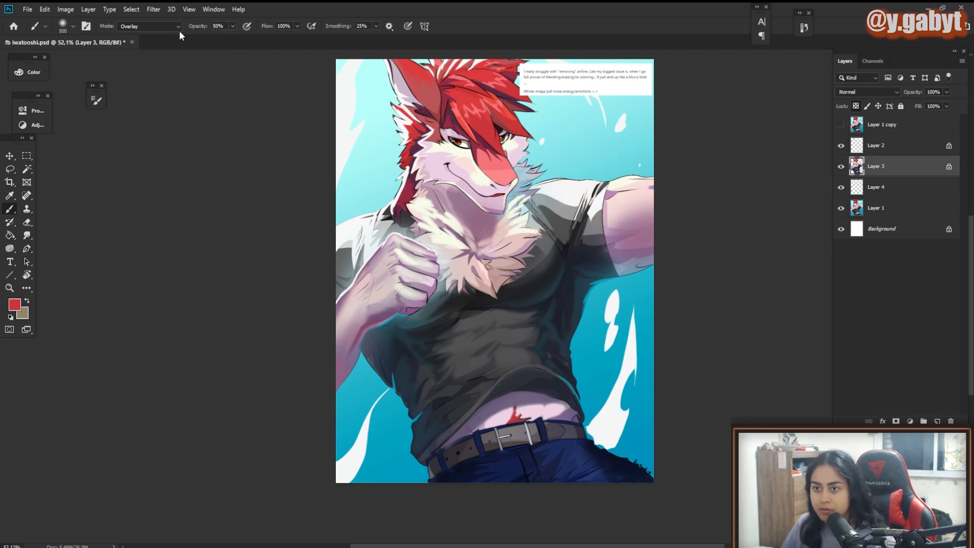
# Step: Add a new layer in Screen blend mode directly above Layer 3
pyautogui.click(175, 26)
pyautogui.click(137, 126)
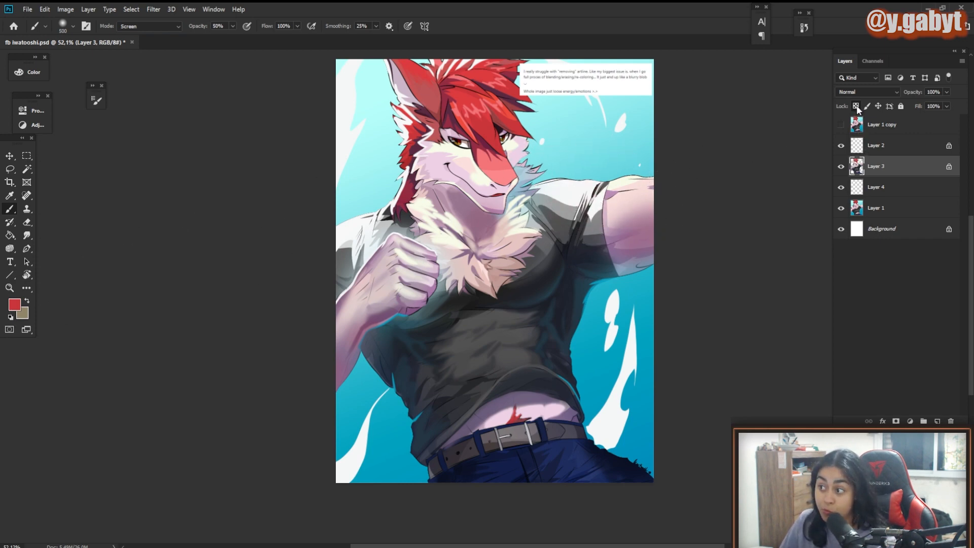
pyautogui.hotkey('ctrl', 'shift', 'n')
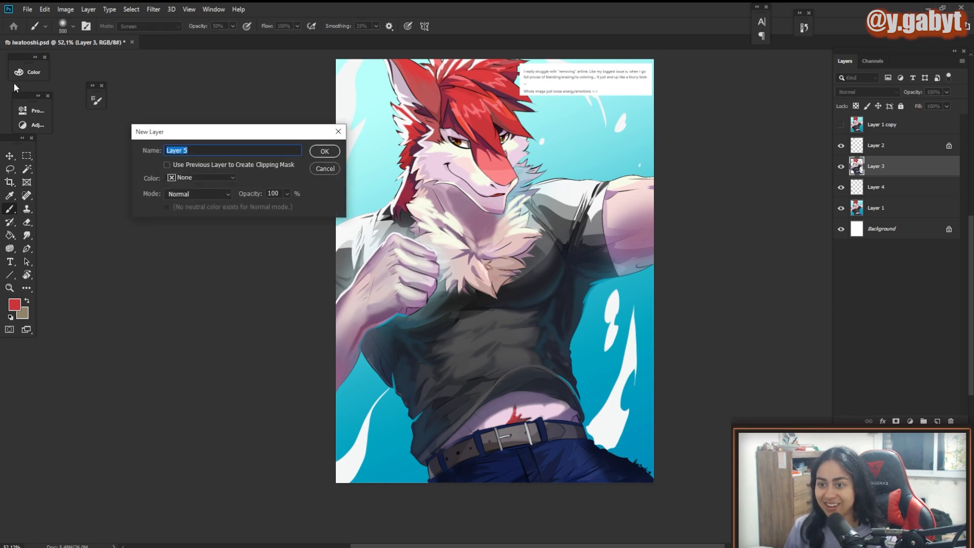
pyautogui.click(197, 194)
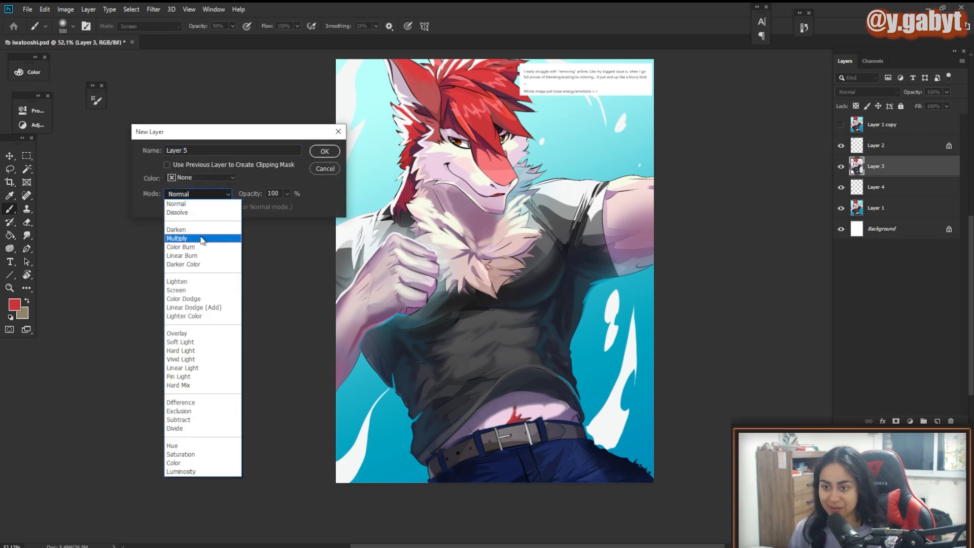
pyautogui.click(194, 292)
pyautogui.press('Return')
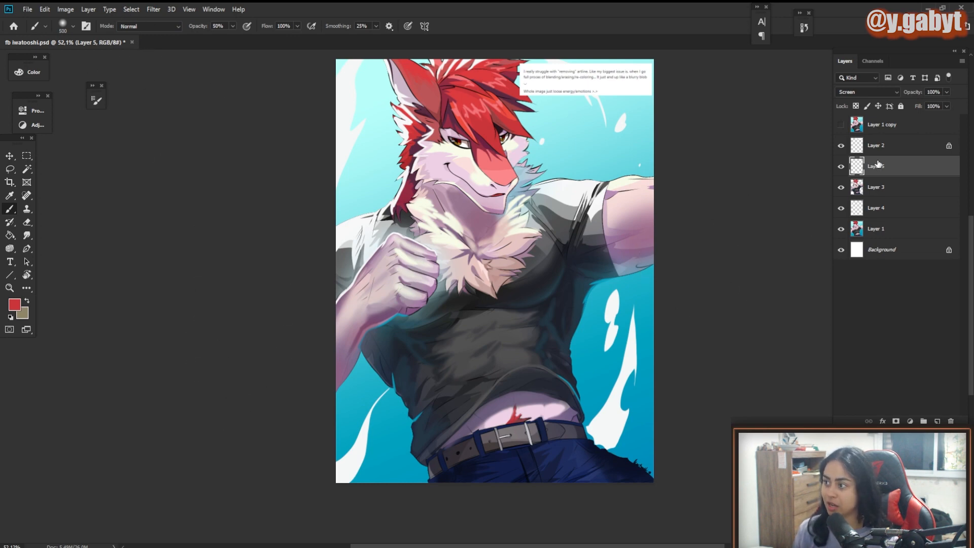
pyautogui.doubleClick(911, 133)
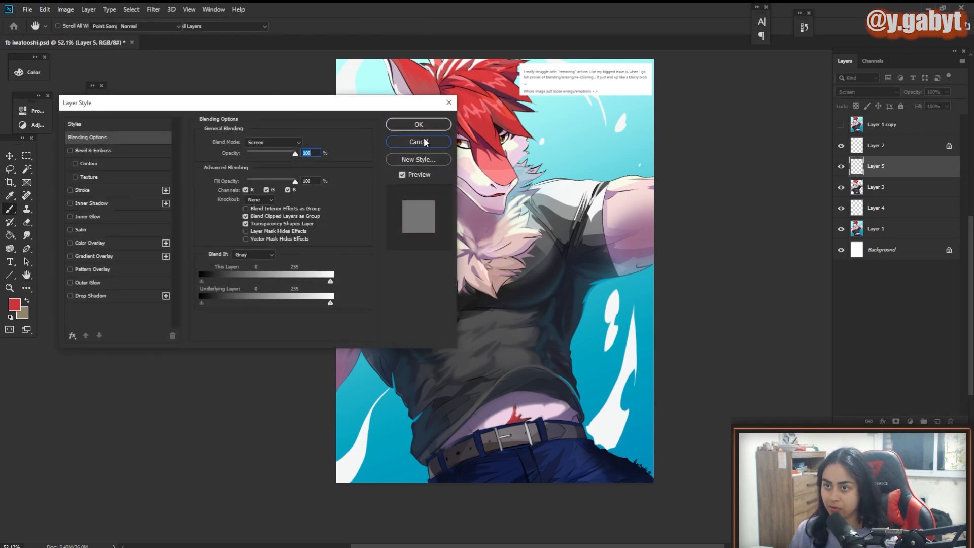
pyautogui.press('Escape')
# Step: Paint soft red and orange glows over both shoulders, the hair edges and the hip on Layer 5 with the size 500 brush
pyautogui.moveTo(563, 197)
pyautogui.mouseDown()
pyautogui.moveTo(629, 184)
pyautogui.moveTo(560, 196)
pyautogui.moveTo(545, 186)
pyautogui.mouseUp()
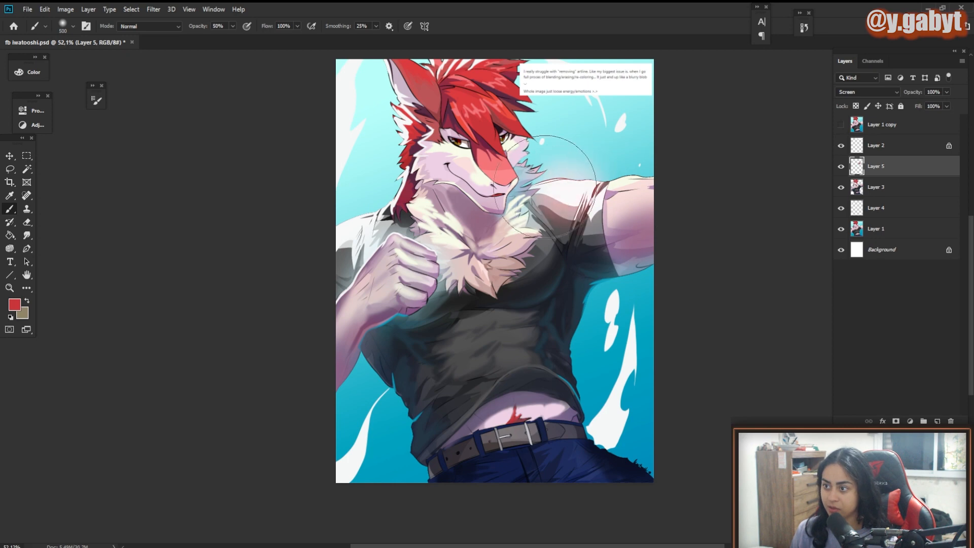
pyautogui.click(19, 305)
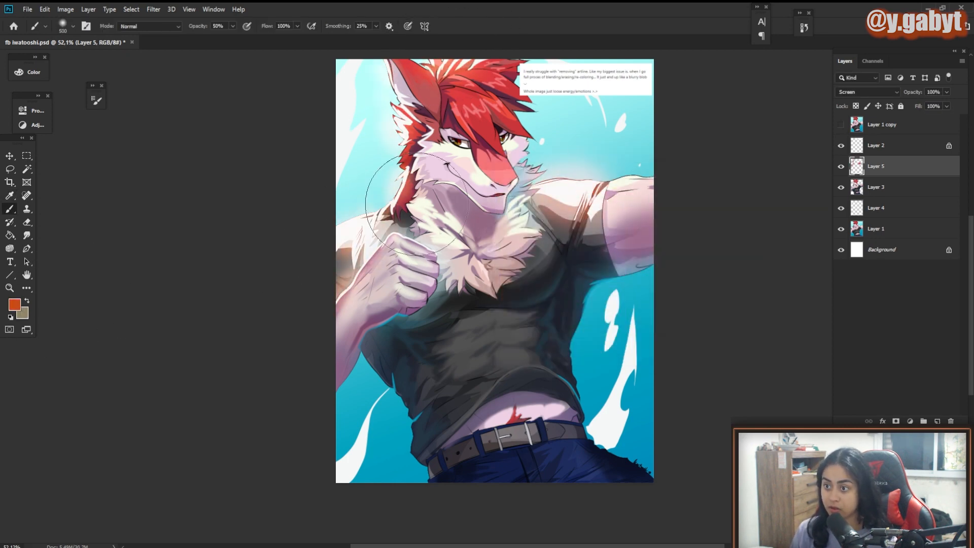
pyautogui.scroll(-1, 382, 214)
pyautogui.scroll(-1, 470, 314)
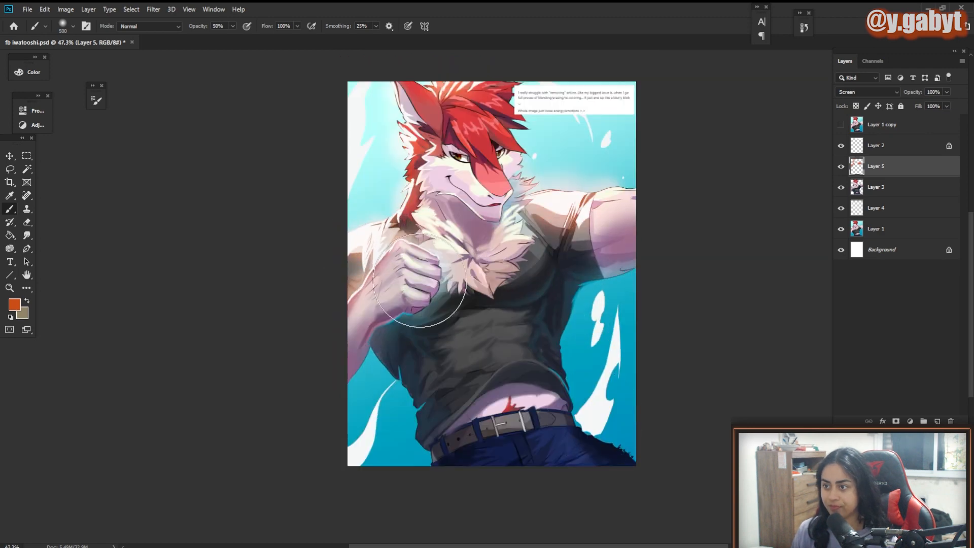
pyautogui.scroll(-5, 503, 297)
pyautogui.scroll(4, 504, 297)
# Step: Apply a Motion Blur at an angle of 81° to the white background streaks on Layer 4
pyautogui.click(876, 186)
pyautogui.click(875, 207)
pyautogui.click(840, 208)
pyautogui.click(841, 208)
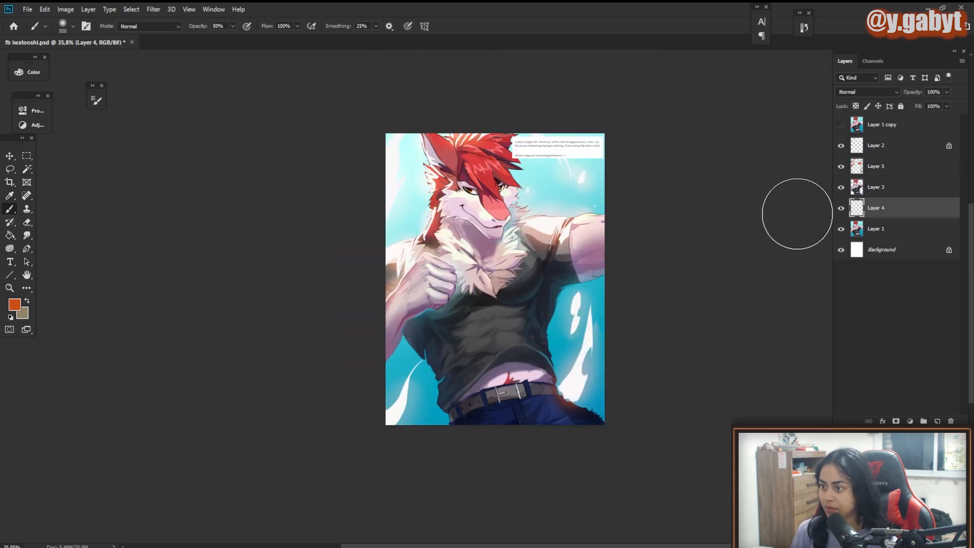
pyautogui.click(156, 12)
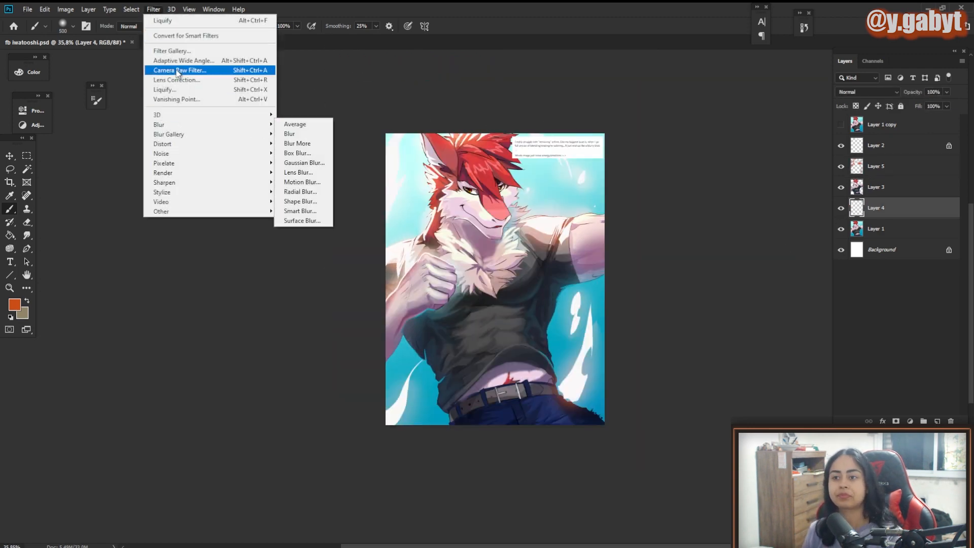
pyautogui.moveTo(223, 125)
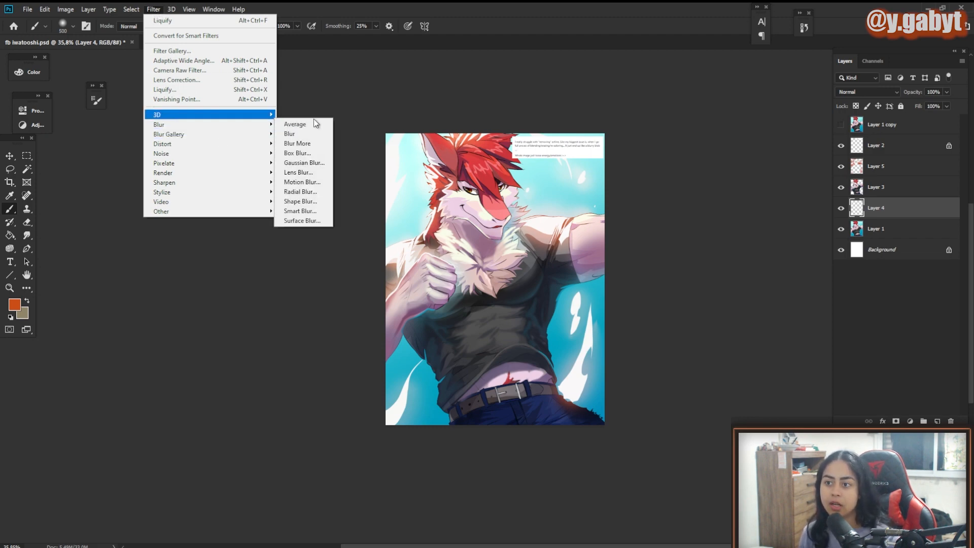
pyautogui.click(310, 183)
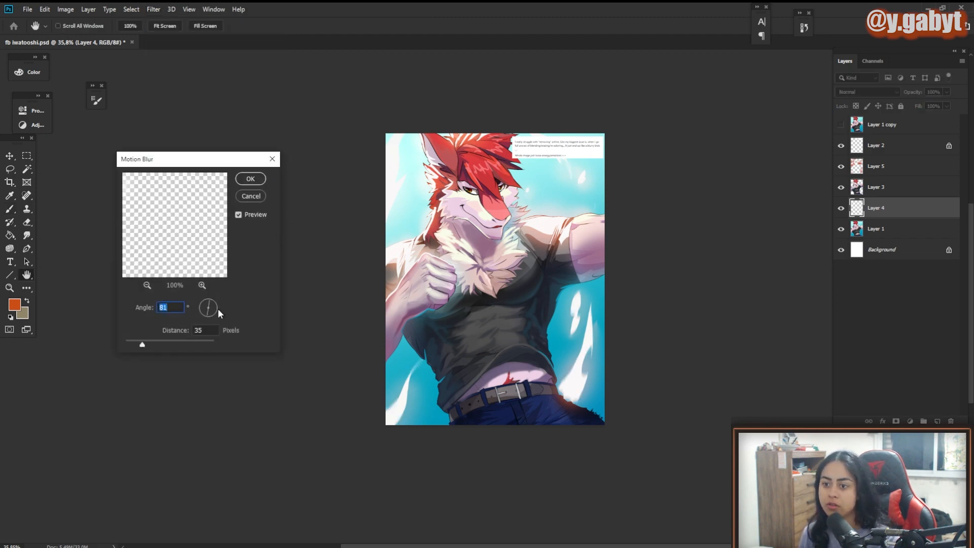
pyautogui.moveTo(160, 345); pyautogui.dragTo(153, 344)
pyautogui.click(251, 179)
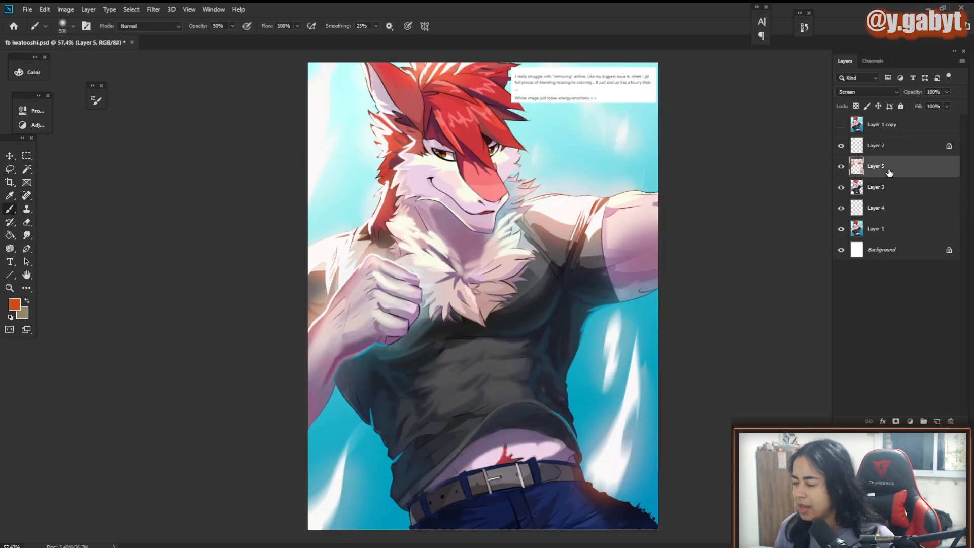
# Step: Add a new layer above Layer 2 and set up the splatter brush Sampled Brush 9 4 in dark navy at size 5000 and 100% opacity
pyautogui.rightClick(428, 510)
pyautogui.scroll(-2, 441, 406)
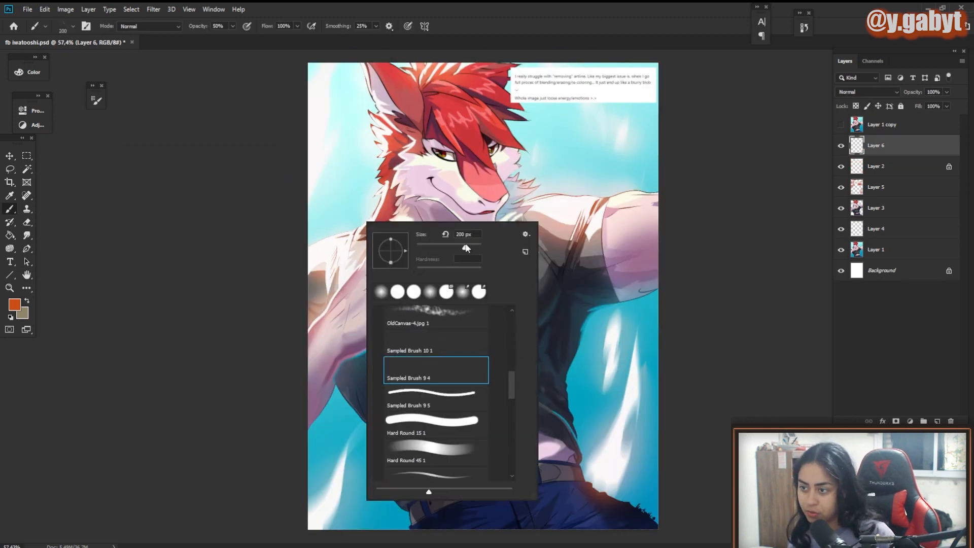
pyautogui.press('Return')
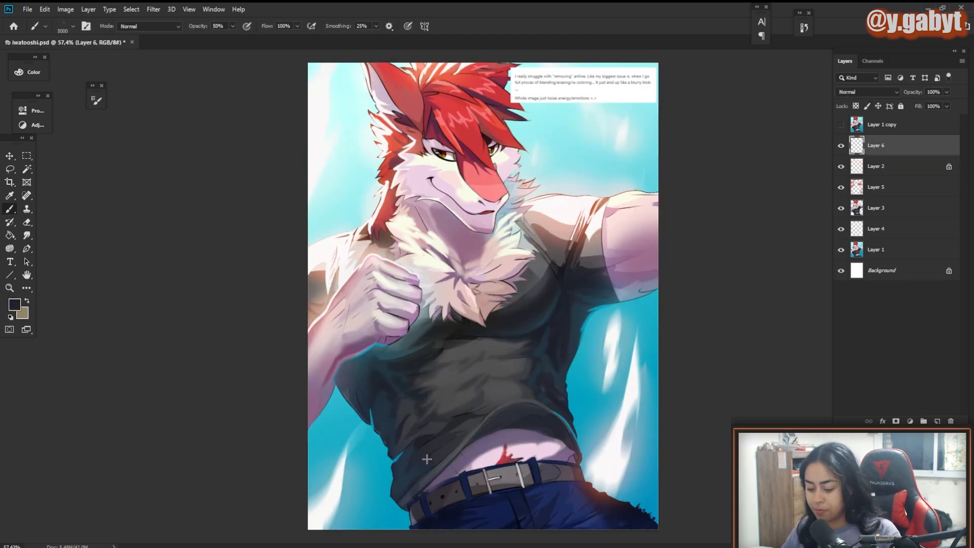
pyautogui.moveTo(366, 490); pyautogui.dragTo(360, 489)
pyautogui.hotkey('ctrl', 'z')
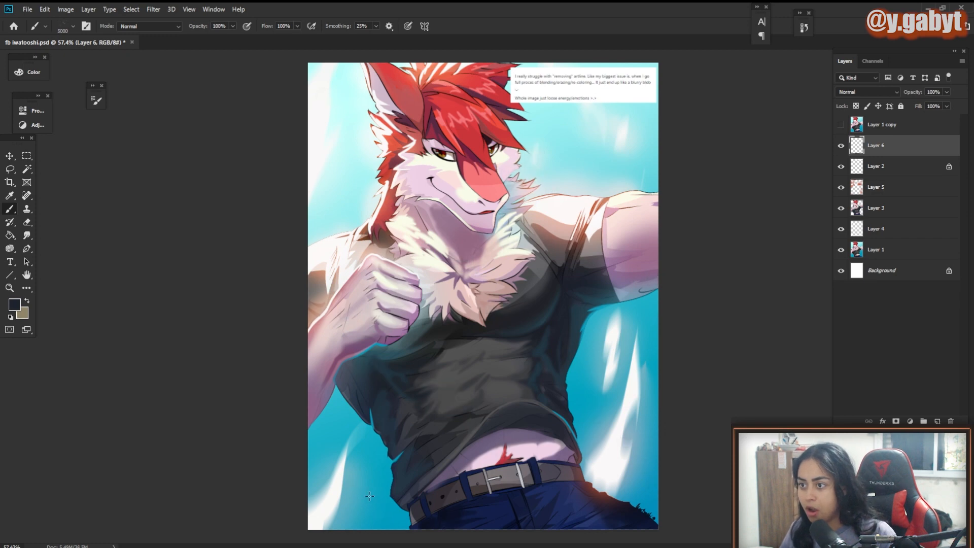
# Step: Stamp scattered dark debris specks across the artwork on Layer 6, undoing unsuitable placements
pyautogui.scroll(-3, 518, 425)
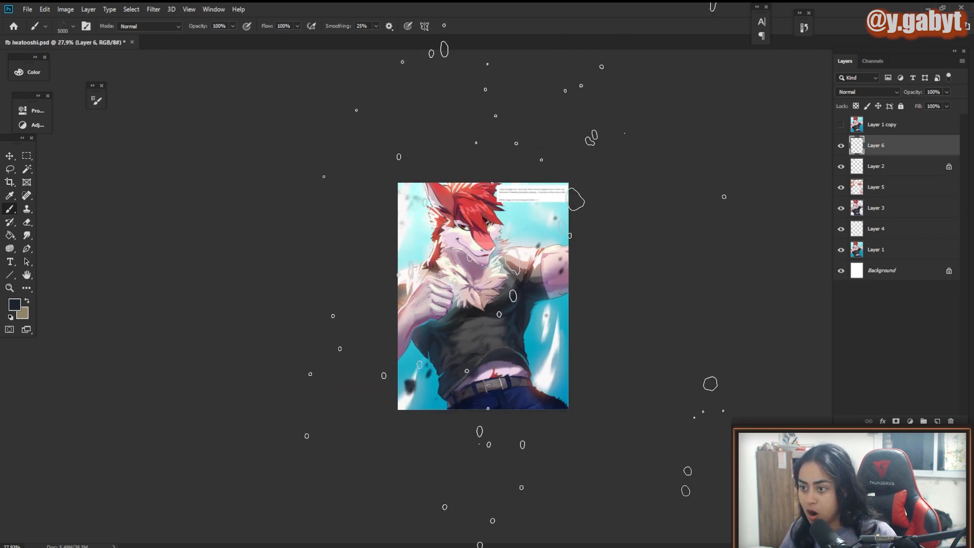
pyautogui.click(528, 235)
pyautogui.hotkey('ctrl', '0')
pyautogui.click(575, 135)
pyautogui.hotkey('ctrl', 'z')
pyautogui.scroll(-3, 682, 159)
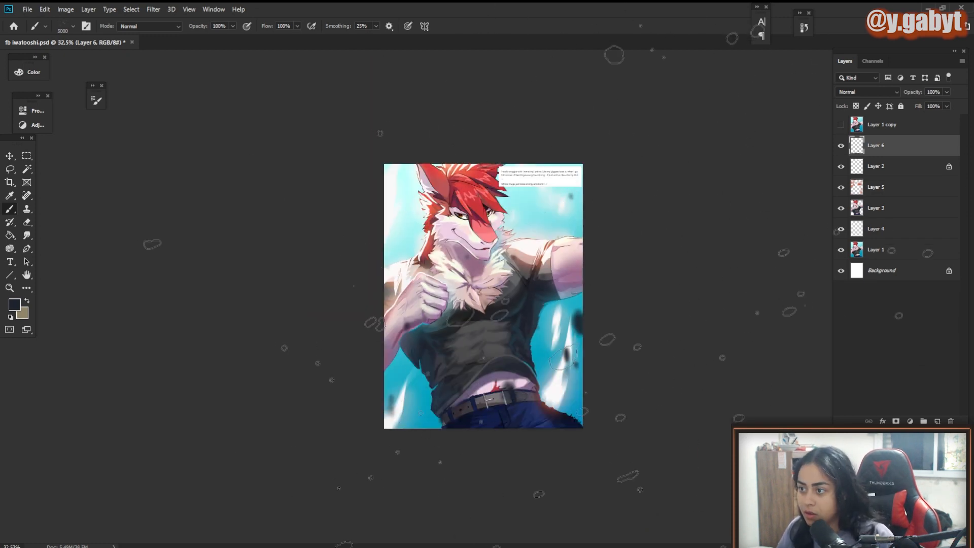
pyautogui.click(499, 305)
pyautogui.scroll(2, 499, 305)
# Step: Erase the dark specks covering the character and change Layer 6's blend mode so the rest blend into the background
pyautogui.press('e')
pyautogui.rightClick(422, 175)
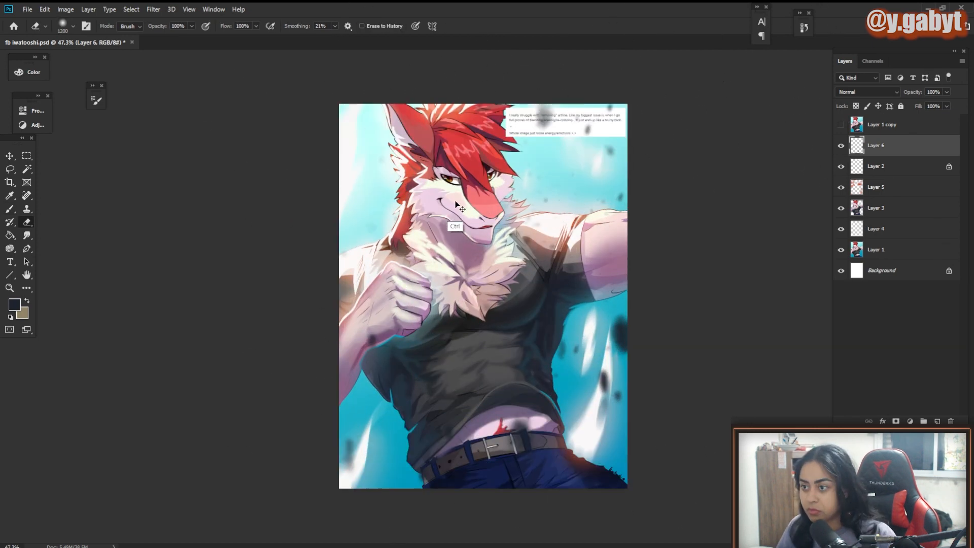
pyautogui.click(867, 92)
pyautogui.click(862, 137)
# Step: Select Layer 3 and set the brush to Lighten mode with a pale pink sampled near the raised arm's sleeve
pyautogui.click(875, 166)
pyautogui.scroll(5, 826, 159)
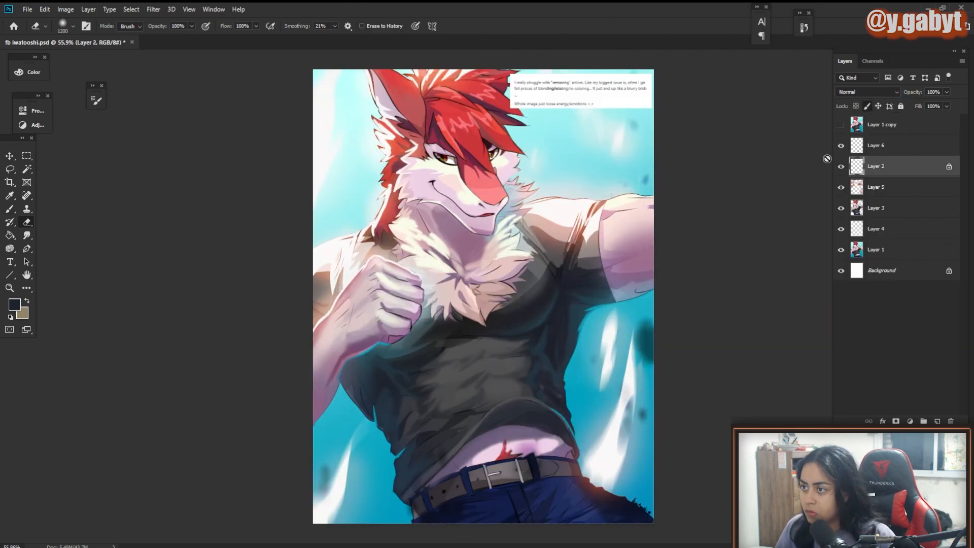
pyautogui.click(865, 192)
pyautogui.click(871, 213)
pyautogui.click(841, 208)
pyautogui.click(840, 209)
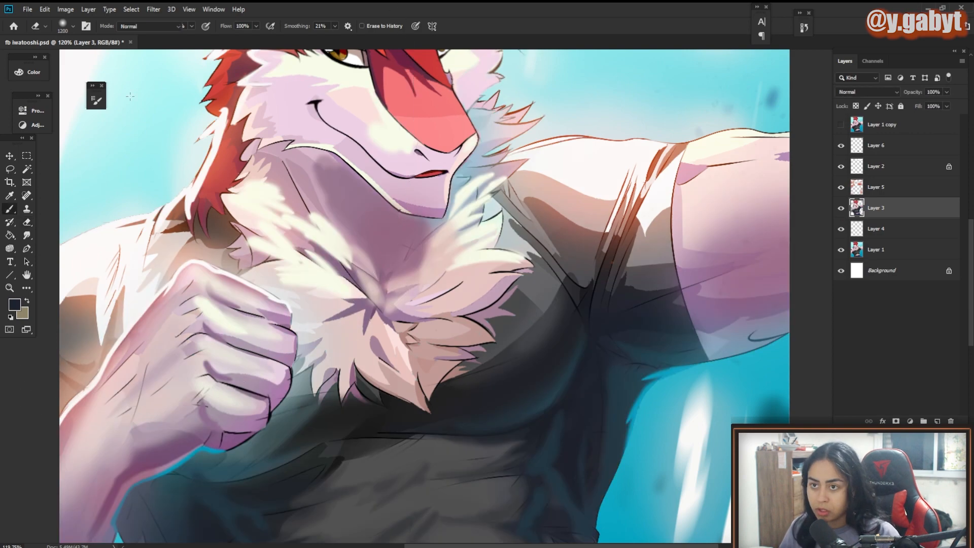
pyautogui.press('b')
pyautogui.click(149, 26)
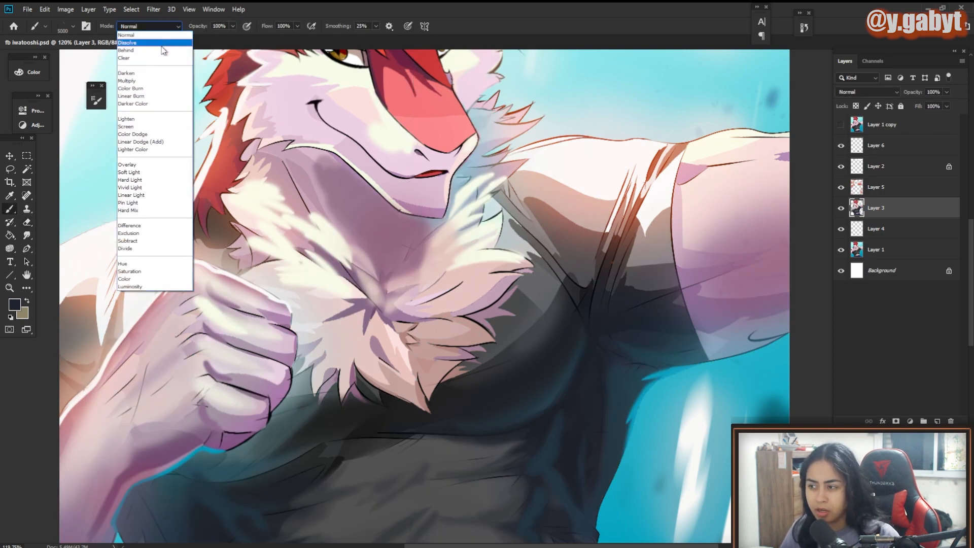
pyautogui.click(554, 22)
pyautogui.moveTo(642, 197); pyautogui.dragTo(554, 227)
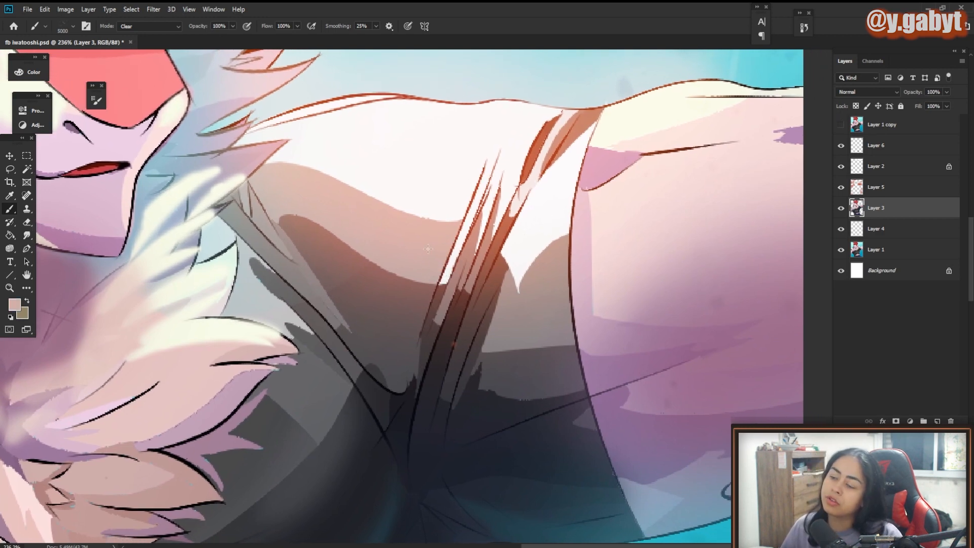
pyautogui.click(171, 27)
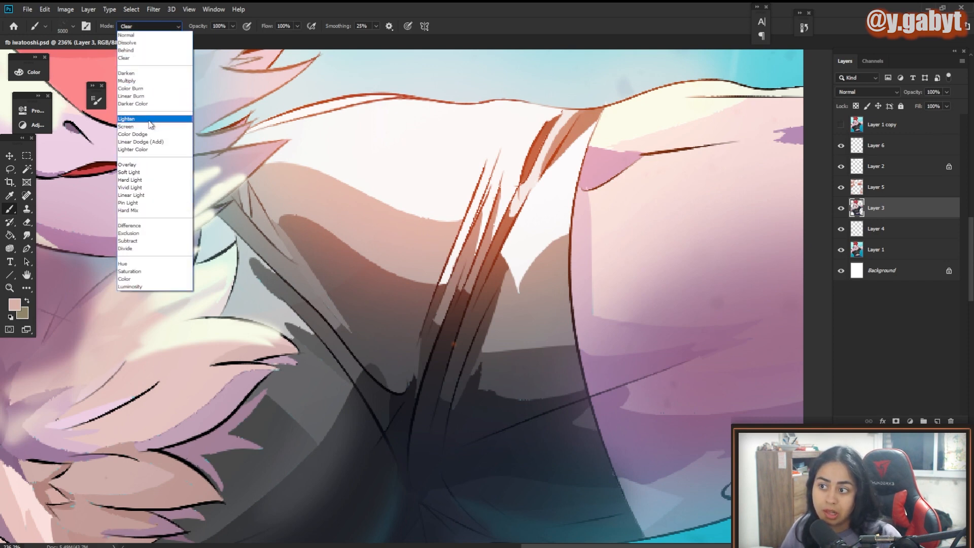
pyautogui.click(151, 119)
pyautogui.keyDown('alt'); pyautogui.click(420, 236); pyautogui.keyUp('alt')
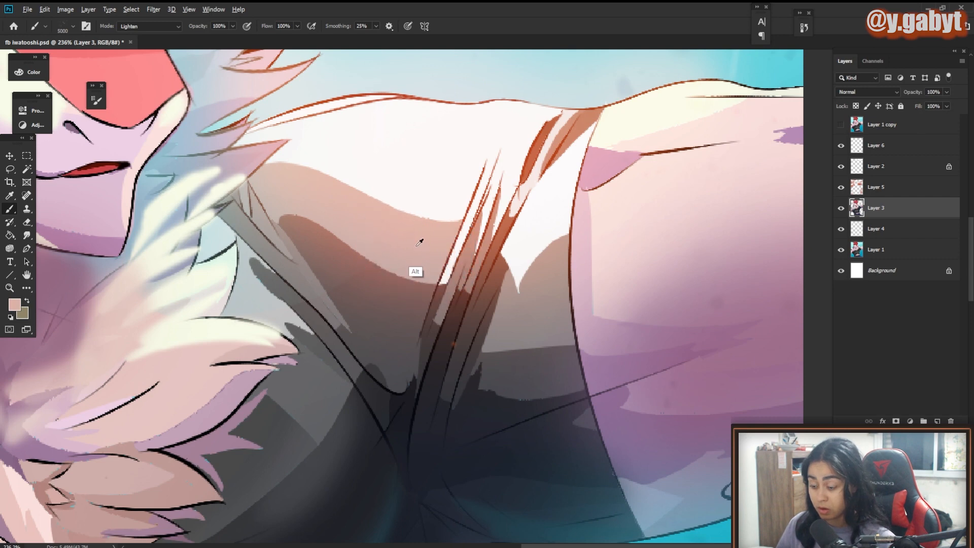
# Step: Switch to a soft round brush at size 70 and try lightening the dark lines along the raised arm's sleeve
pyautogui.rightClick(477, 209)
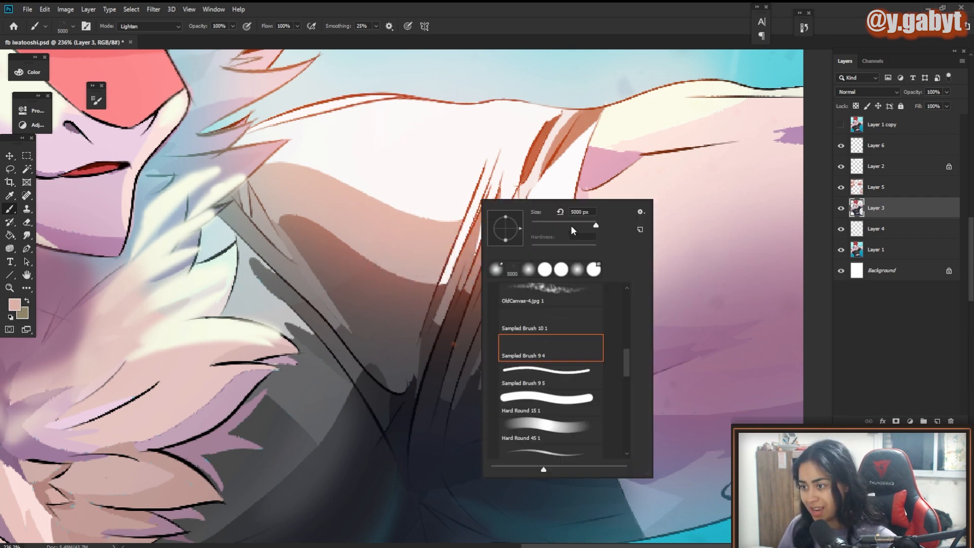
pyautogui.moveTo(539, 227); pyautogui.dragTo(539, 227)
pyautogui.click(456, 203)
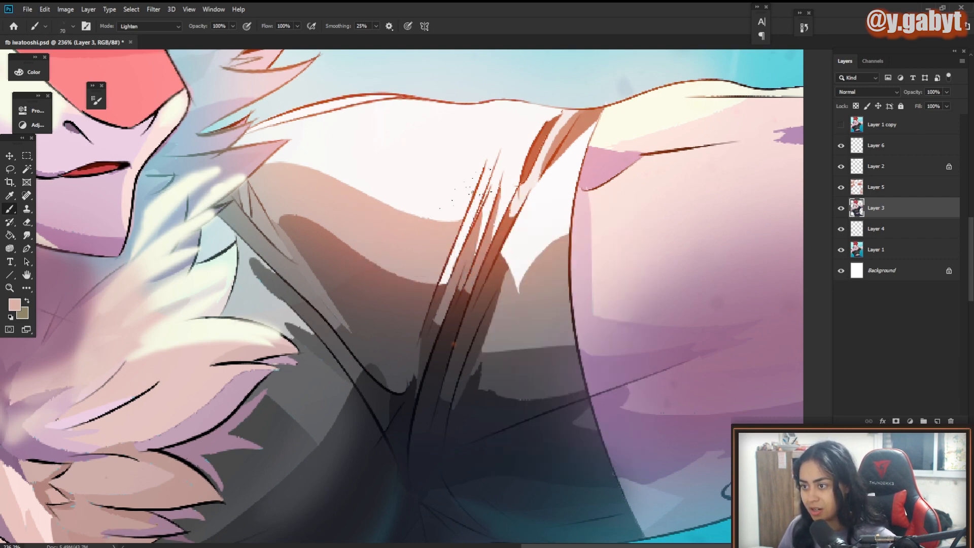
pyautogui.rightClick(479, 198)
pyautogui.doubleClick(542, 268)
pyautogui.moveTo(478, 163)
pyautogui.mouseDown()
pyautogui.moveTo(474, 206)
pyautogui.moveTo(486, 210)
pyautogui.moveTo(480, 195)
pyautogui.moveTo(481, 206)
pyautogui.moveTo(455, 200)
pyautogui.moveTo(484, 146)
pyautogui.moveTo(473, 139)
pyautogui.moveTo(469, 165)
pyautogui.moveTo(406, 157)
pyautogui.moveTo(381, 126)
pyautogui.moveTo(512, 131)
pyautogui.mouseUp()
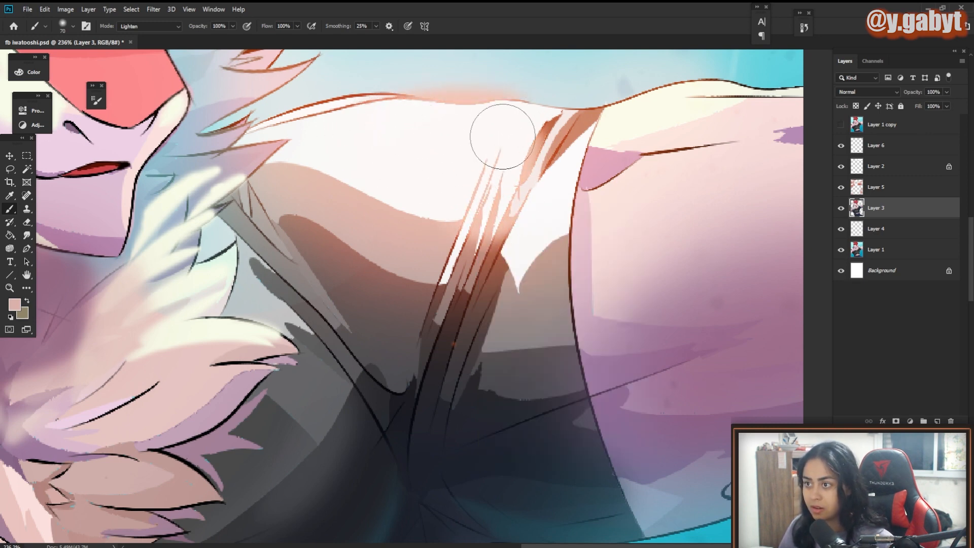
pyautogui.hotkey('ctrl', 'z')
# Step: Enlarge the brush to 150, lighten the sleeve's fold lines with a sampled shade, and lock Layer 3's transparent pixels
pyautogui.moveTo(393, 311); pyautogui.dragTo(382, 329)
pyautogui.keyDown('alt'); pyautogui.click(383, 328); pyautogui.keyUp('alt')
pyautogui.press(']')
pyautogui.press(']')
pyautogui.press(']')
pyautogui.press(']')
pyautogui.press(']')
pyautogui.moveTo(487, 251); pyautogui.dragTo(469, 221)
pyautogui.click(856, 106)
# Step: Lighten the black line art on the shirt below the armpit and along its far side with sampled dark navy tones
pyautogui.moveTo(384, 441); pyautogui.dragTo(406, 282)
pyautogui.keyDown('alt'); pyautogui.click(406, 283); pyautogui.keyUp('alt')
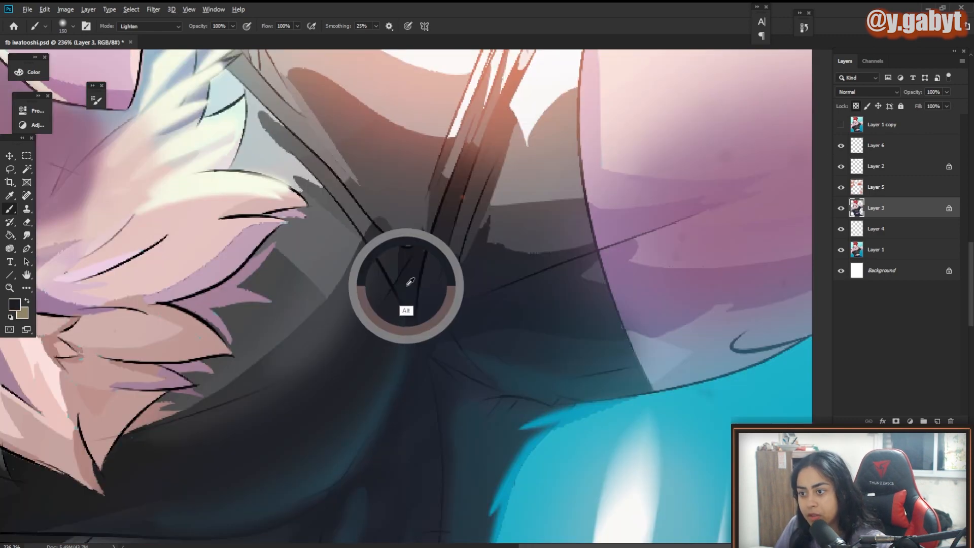
pyautogui.moveTo(161, 533)
pyautogui.mouseDown()
pyautogui.moveTo(674, 229)
pyautogui.moveTo(446, 324)
pyautogui.mouseUp()
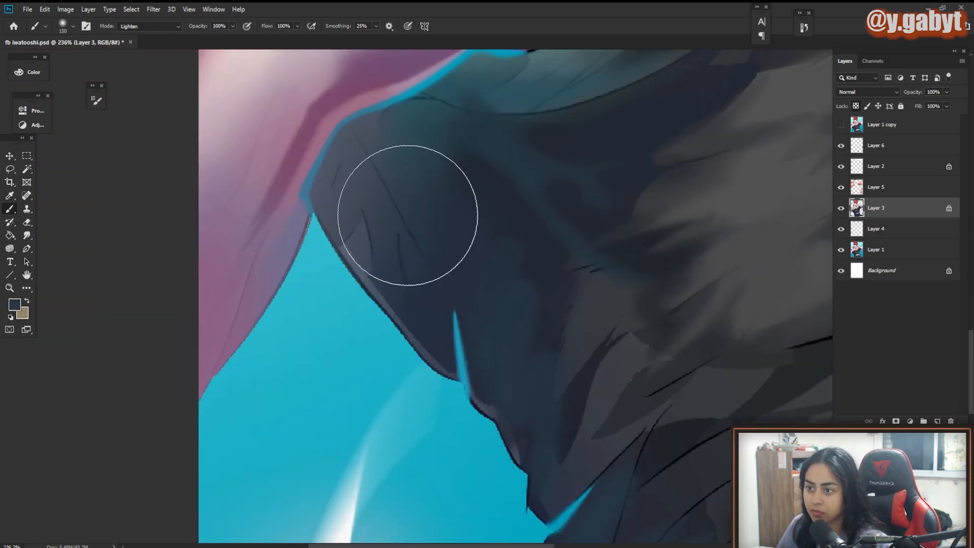
pyautogui.moveTo(406, 215); pyautogui.dragTo(375, 295)
pyautogui.moveTo(565, 280)
pyautogui.mouseDown()
pyautogui.moveTo(469, 230)
pyautogui.moveTo(419, 127)
pyautogui.mouseUp()
pyautogui.moveTo(318, 465); pyautogui.dragTo(238, 465)
# Step: Lighten the dark lines around the clenched fist and forearm with purple sampled from the skin shadow
pyautogui.moveTo(322, 359); pyautogui.dragTo(388, 359)
pyautogui.keyDown('alt'); pyautogui.click(385, 238); pyautogui.keyUp('alt')
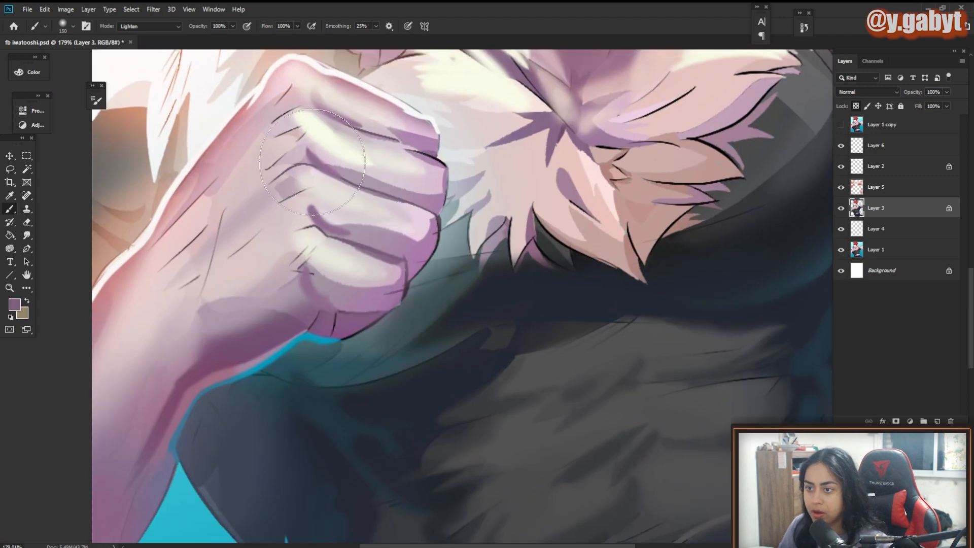
pyautogui.moveTo(386, 238); pyautogui.dragTo(284, 356)
pyautogui.keyDown('alt'); pyautogui.click(455, 352); pyautogui.keyUp('alt')
pyautogui.keyDown('alt'); pyautogui.click(472, 193); pyautogui.keyUp('alt')
# Step: Lighten the line art of the face and hair with colours sampled from the neighbouring areas
pyautogui.scroll(3, 521, 186)
pyautogui.scroll(3, 441, 199)
pyautogui.keyDown('alt'); pyautogui.click(441, 200); pyautogui.keyUp('alt')
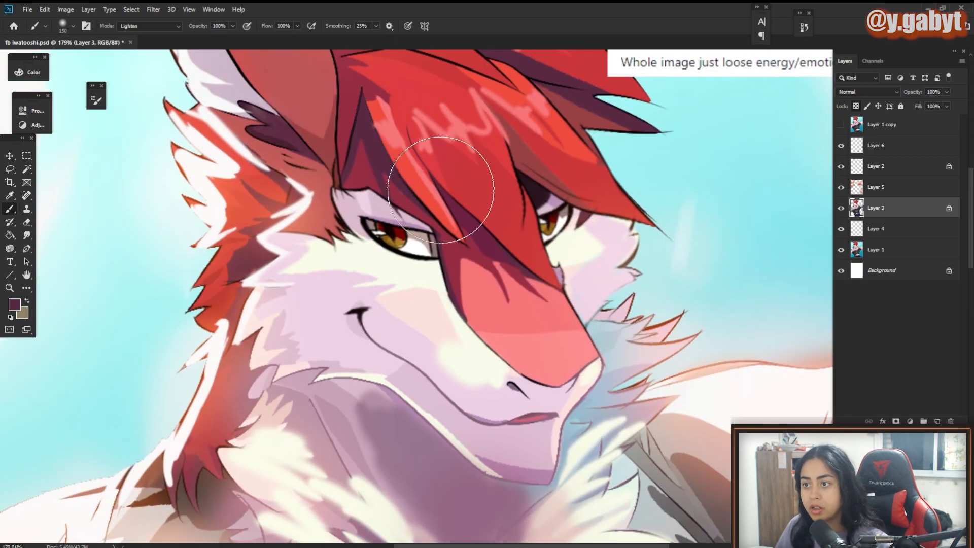
pyautogui.moveTo(494, 289); pyautogui.dragTo(441, 289)
pyautogui.moveTo(385, 218)
pyautogui.mouseDown()
pyautogui.moveTo(410, 218)
pyautogui.moveTo(323, 337)
pyautogui.mouseUp()
pyautogui.keyDown('alt'); pyautogui.click(592, 323); pyautogui.keyUp('alt')
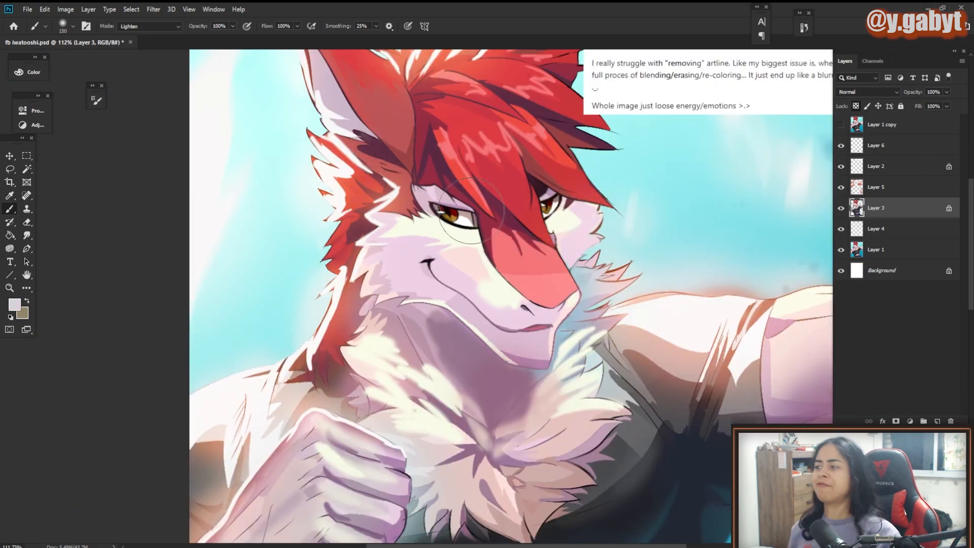
# Step: Lock Layer 1's transparent pixels and lighten the line art beside the far cheek with a sampled colour
pyautogui.click(862, 252)
pyautogui.moveTo(606, 240); pyautogui.dragTo(606, 276)
pyautogui.hotkey('ctrl', 'z')
pyautogui.moveTo(604, 218); pyautogui.dragTo(611, 278)
pyautogui.click(875, 253)
pyautogui.press('/')
pyautogui.keyDown('alt'); pyautogui.click(616, 294); pyautogui.keyUp('alt')
pyautogui.moveTo(649, 350); pyautogui.dragTo(609, 350)
# Step: Soften the dark lines beneath the clenched fist on Layer 3 with sampled purple at 23% brush opacity
pyautogui.click(857, 167)
pyautogui.click(841, 167)
pyautogui.click(841, 167)
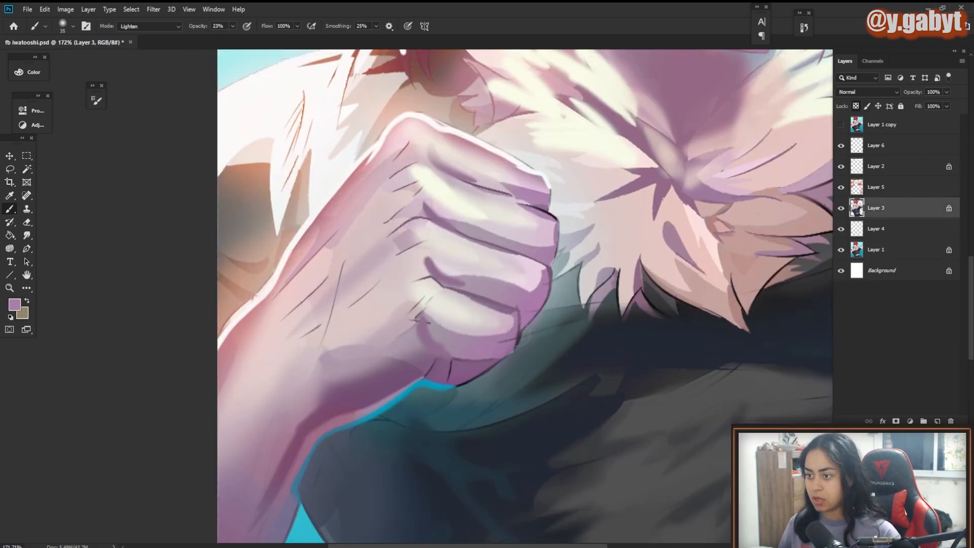
pyautogui.keyDown('alt'); pyautogui.click(441, 382); pyautogui.keyUp('alt')
pyautogui.moveTo(670, 306); pyautogui.dragTo(619, 307)
pyautogui.moveTo(715, 302)
pyautogui.mouseDown()
pyautogui.moveTo(518, 229)
pyautogui.moveTo(540, 215)
pyautogui.mouseUp()
# Step: Lighten the line art around the exposed waist above the belt on Layer 3 with an enlarged brush at 100% opacity
pyautogui.press(']')
pyautogui.press(']')
pyautogui.press(']')
pyautogui.press(']')
pyautogui.press(']')
pyautogui.press('0')
pyautogui.moveTo(441, 381); pyautogui.dragTo(412, 305)
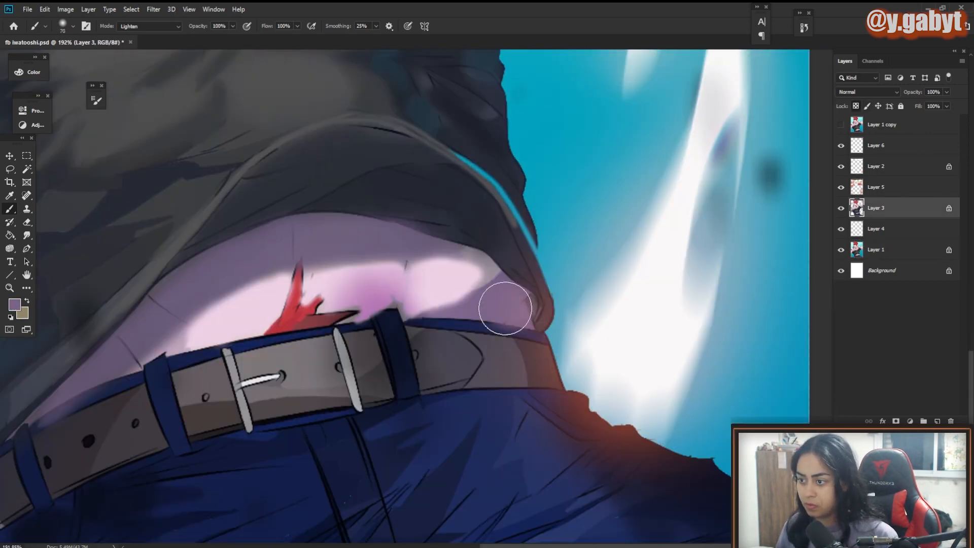
# Step: Touch up the waist with sampled colour and the fur tips beside the ear and cheek with white in Normal mode
pyautogui.keyDown('alt'); pyautogui.click(457, 416); pyautogui.keyUp('alt')
pyautogui.moveTo(441, 461)
pyautogui.mouseDown()
pyautogui.moveTo(632, 306)
pyautogui.moveTo(658, 303)
pyautogui.mouseUp()
pyautogui.moveTo(630, 340); pyautogui.dragTo(561, 340)
pyautogui.moveTo(561, 280); pyautogui.dragTo(572, 316)
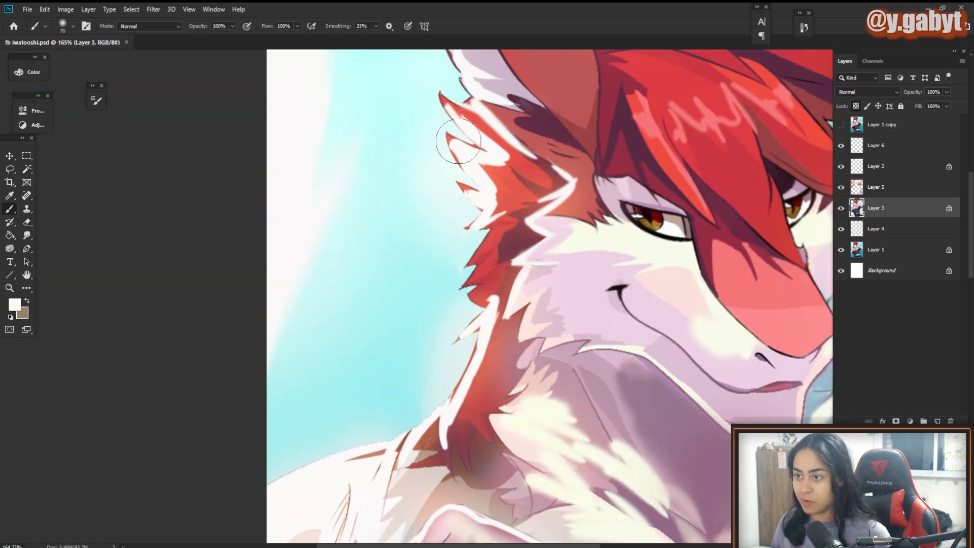
pyautogui.moveTo(457, 125)
pyautogui.mouseDown()
pyautogui.moveTo(420, 401)
pyautogui.moveTo(407, 400)
pyautogui.moveTo(401, 431)
pyautogui.moveTo(411, 247)
pyautogui.moveTo(428, 135)
pyautogui.mouseUp()
pyautogui.moveTo(518, 230); pyautogui.dragTo(507, 194)
# Step: Darken the background on Layer 1 with Hue/Saturation, lowering the lightness and adjusting the saturation
pyautogui.click(900, 254)
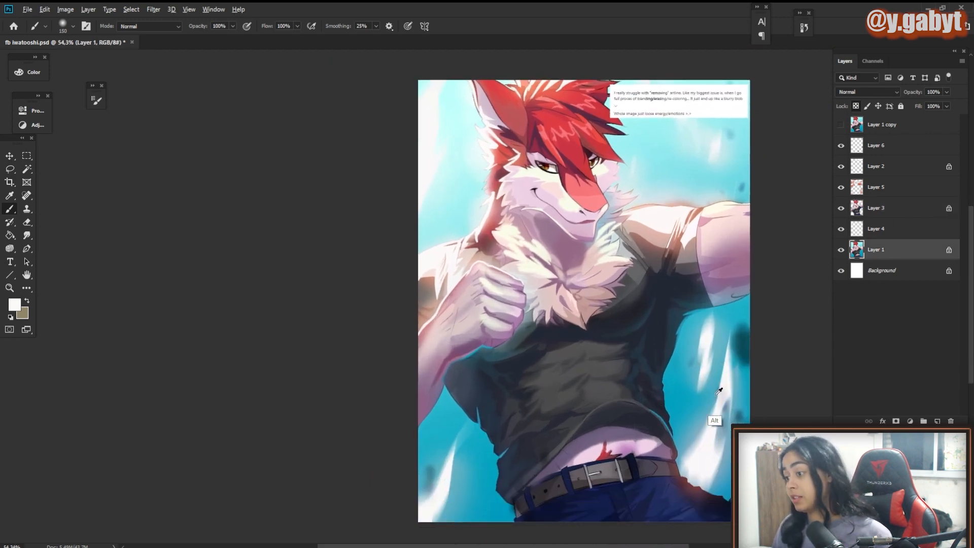
pyautogui.hotkey('ctrl', 'u')
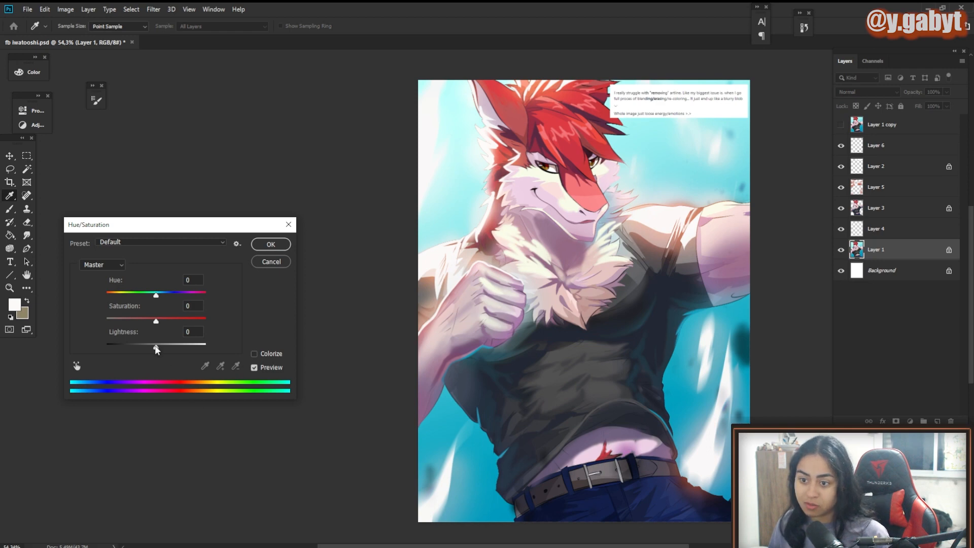
pyautogui.moveTo(156, 349); pyautogui.dragTo(141, 346)
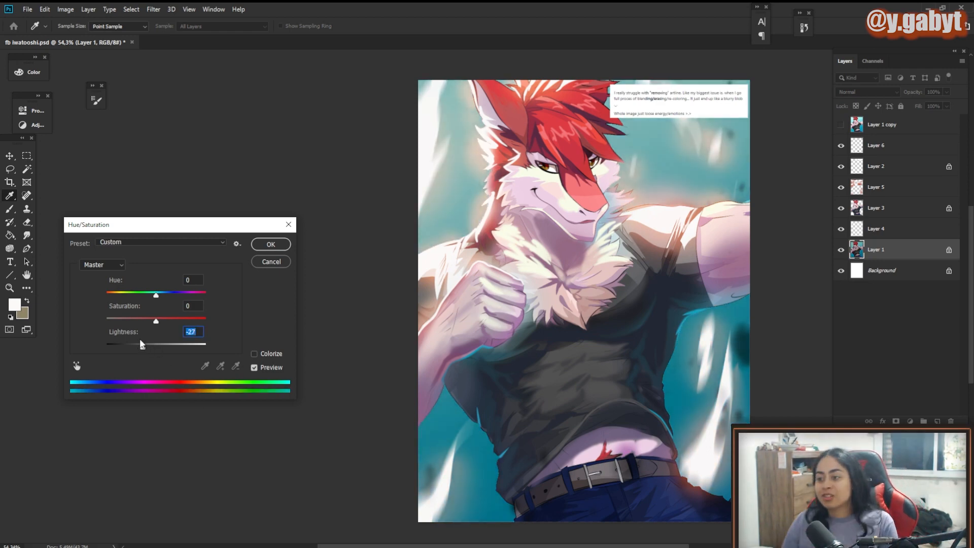
pyautogui.moveTo(162, 323); pyautogui.dragTo(146, 347)
pyautogui.moveTo(156, 295)
pyautogui.mouseDown()
pyautogui.moveTo(136, 293)
pyautogui.moveTo(243, 295)
pyautogui.moveTo(157, 295)
pyautogui.mouseUp()
pyautogui.moveTo(145, 346); pyautogui.dragTo(168, 323)
pyautogui.press('Return')
# Step: Compare the painting with the original by toggling the visibility of Layer 1 copy
pyautogui.click(841, 124)
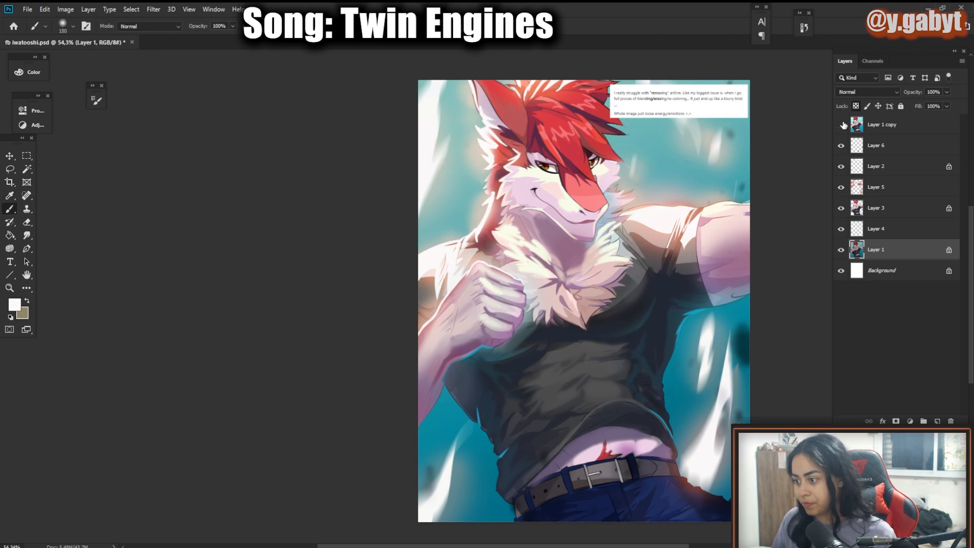
pyautogui.click(840, 124)
pyautogui.moveTo(732, 203); pyautogui.dragTo(751, 179)
pyautogui.moveTo(484, 194)
pyautogui.mouseDown()
pyautogui.moveTo(591, 195)
pyautogui.moveTo(494, 198)
pyautogui.mouseUp()
# Step: Select Layer 3 and set the white brush to Color Dodge mode at size 500
pyautogui.click(860, 190)
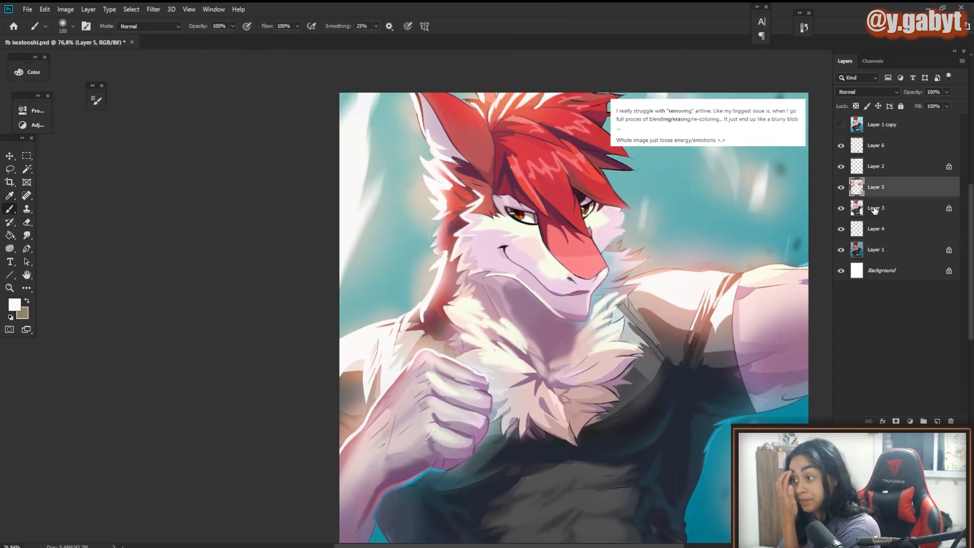
pyautogui.click(874, 210)
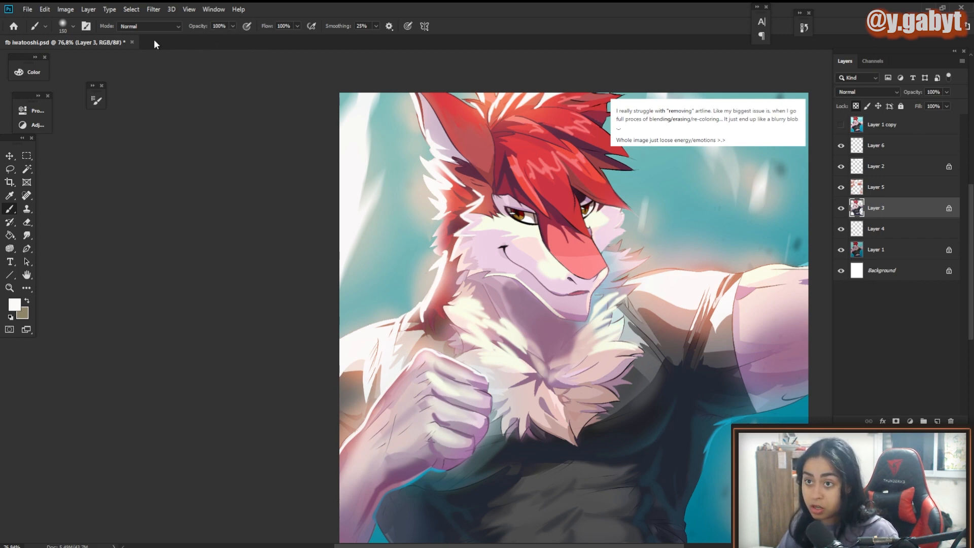
pyautogui.click(172, 27)
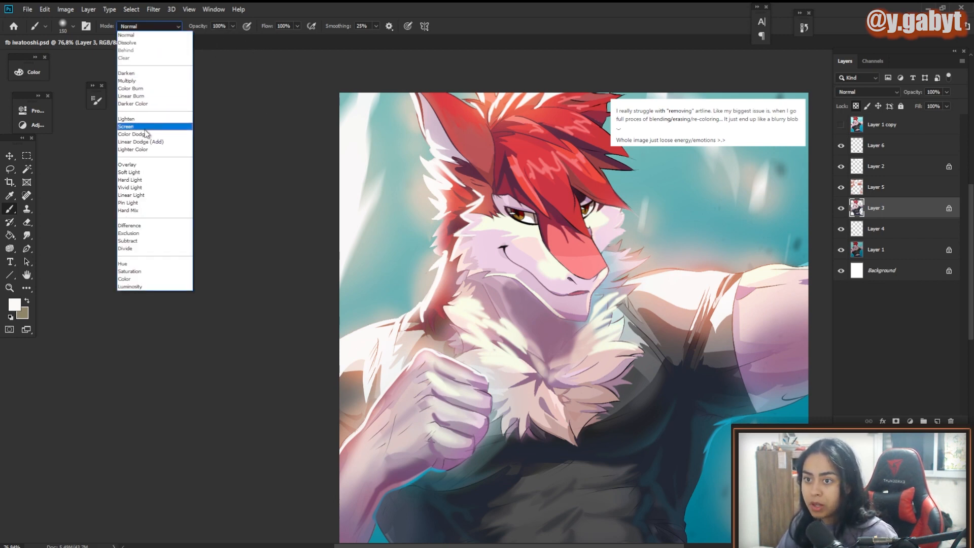
pyautogui.click(147, 133)
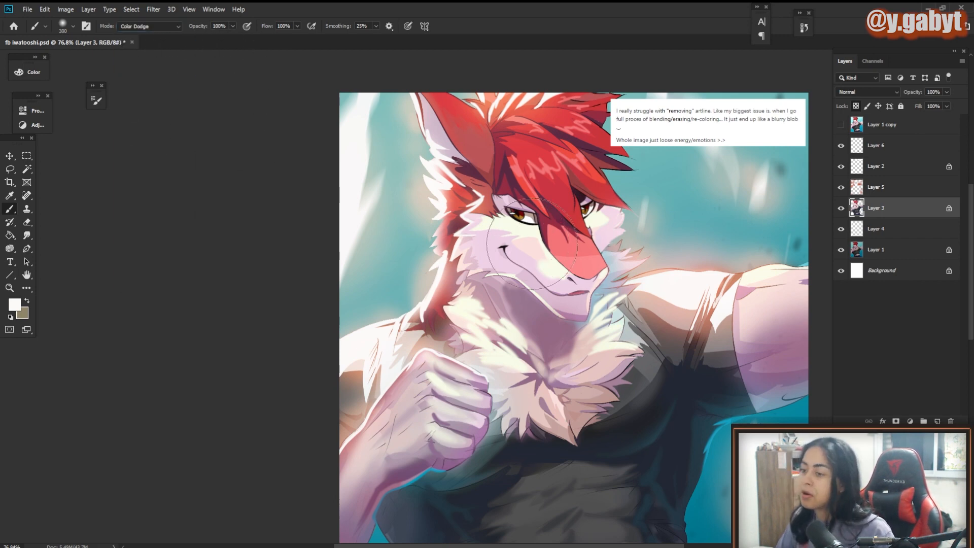
pyautogui.press(']')
pyautogui.press(']')
# Step: Try large white Color Dodge strokes over the raised shoulder and the torso on Layer 3, undoing each one
pyautogui.moveTo(591, 423); pyautogui.dragTo(513, 380)
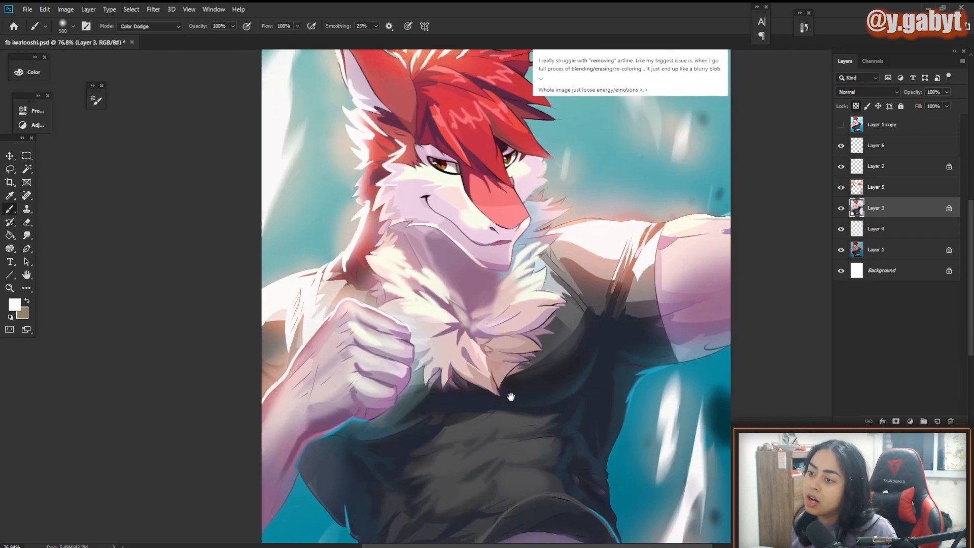
pyautogui.moveTo(583, 230); pyautogui.dragTo(626, 237)
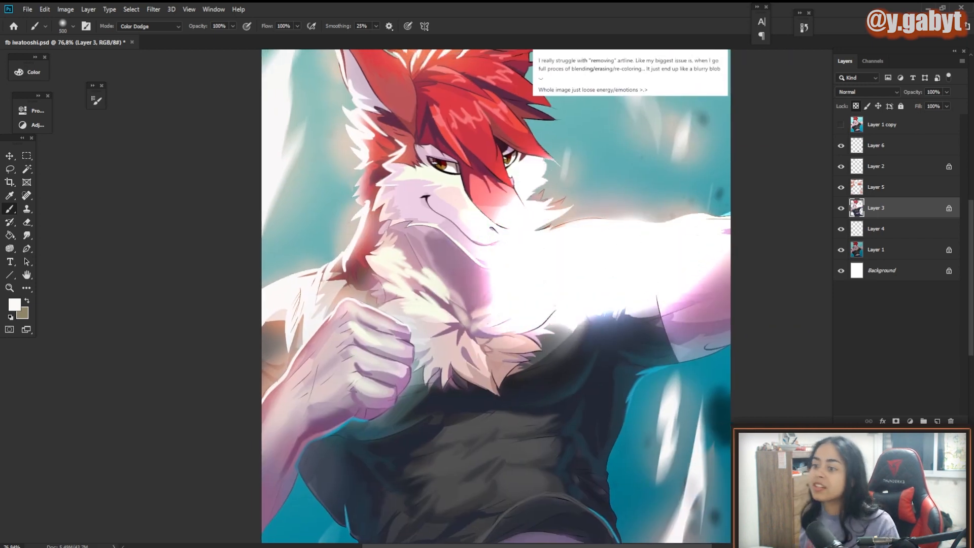
pyautogui.hotkey('ctrl', 'z')
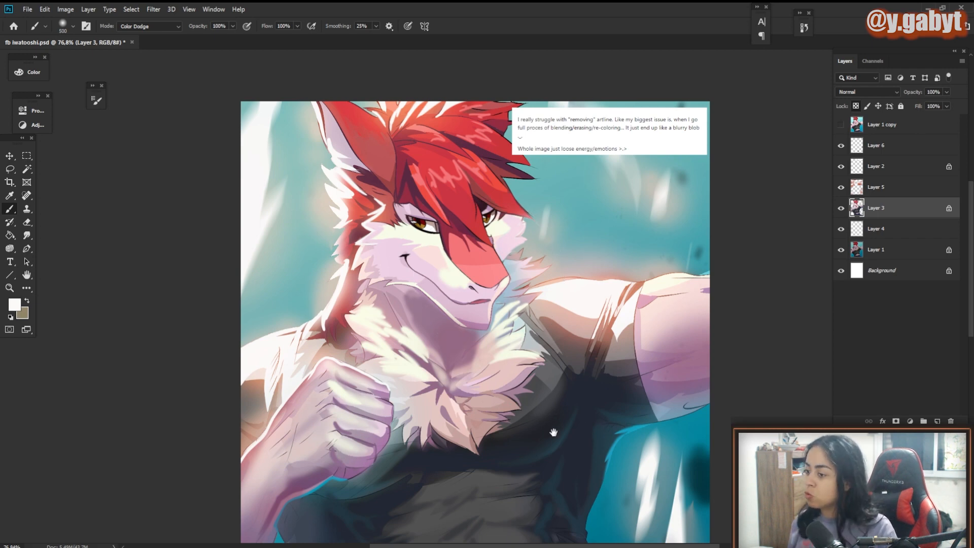
pyautogui.moveTo(552, 433)
pyautogui.mouseDown()
pyautogui.moveTo(648, 135)
pyautogui.moveTo(629, 179)
pyautogui.mouseUp()
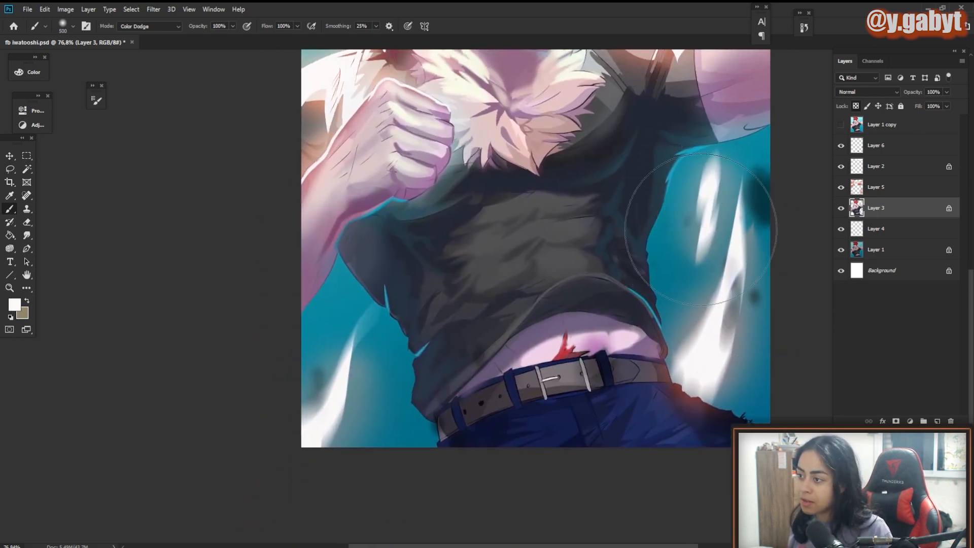
pyautogui.moveTo(675, 238); pyautogui.dragTo(399, 270)
pyautogui.hotkey('ctrl', 'z')
pyautogui.moveTo(709, 147); pyautogui.dragTo(699, 266)
pyautogui.hotkey('ctrl', 'z')
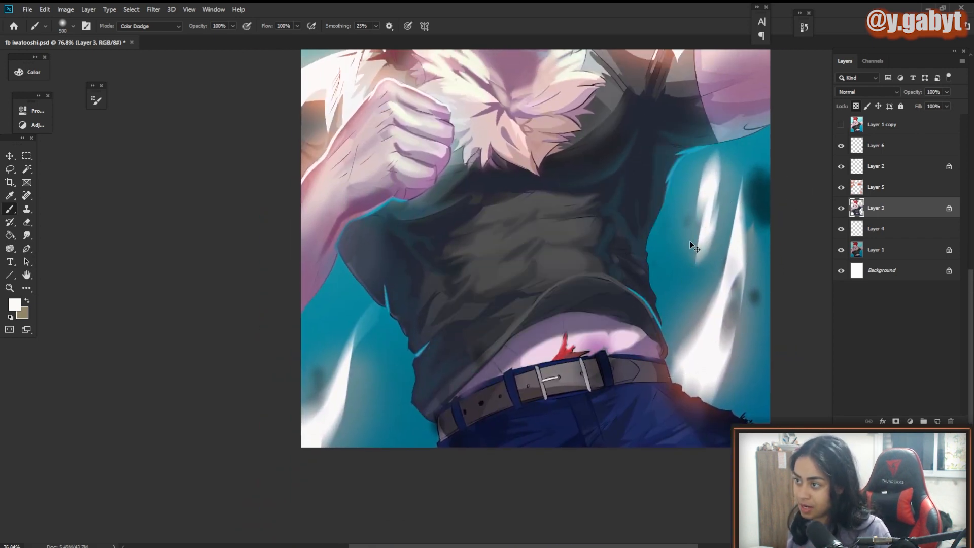
# Step: Review the whole painting against the original version stored in Layer 1 copy
pyautogui.moveTo(645, 133); pyautogui.dragTo(570, 427)
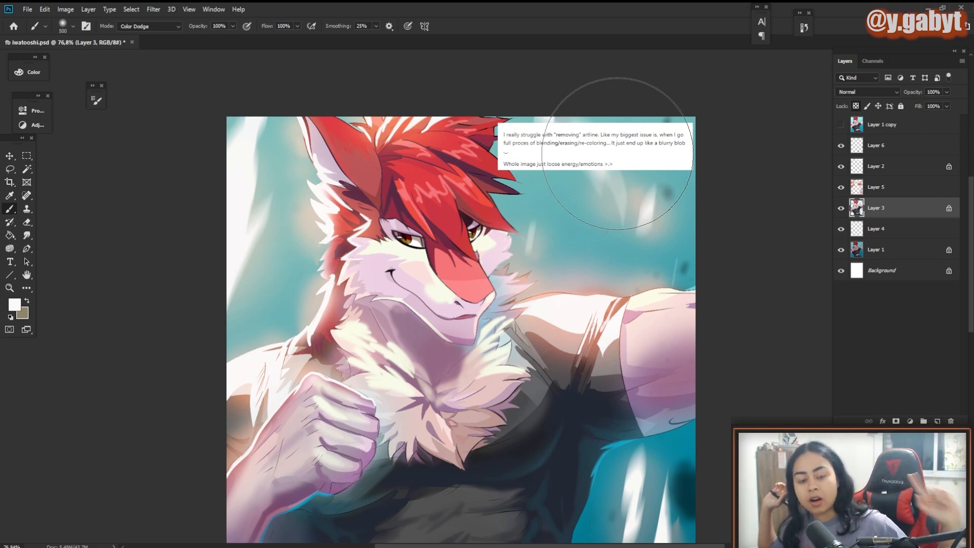
pyautogui.scroll(3, 536, 289)
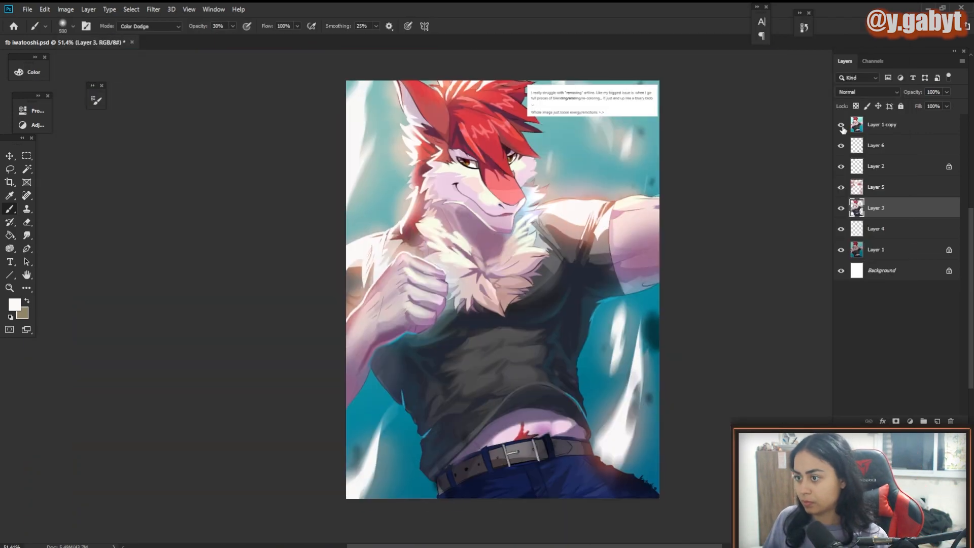
pyautogui.click(840, 124)
pyautogui.click(840, 125)
pyautogui.click(841, 125)
pyautogui.click(841, 125)
pyautogui.moveTo(612, 91); pyautogui.dragTo(655, 89)
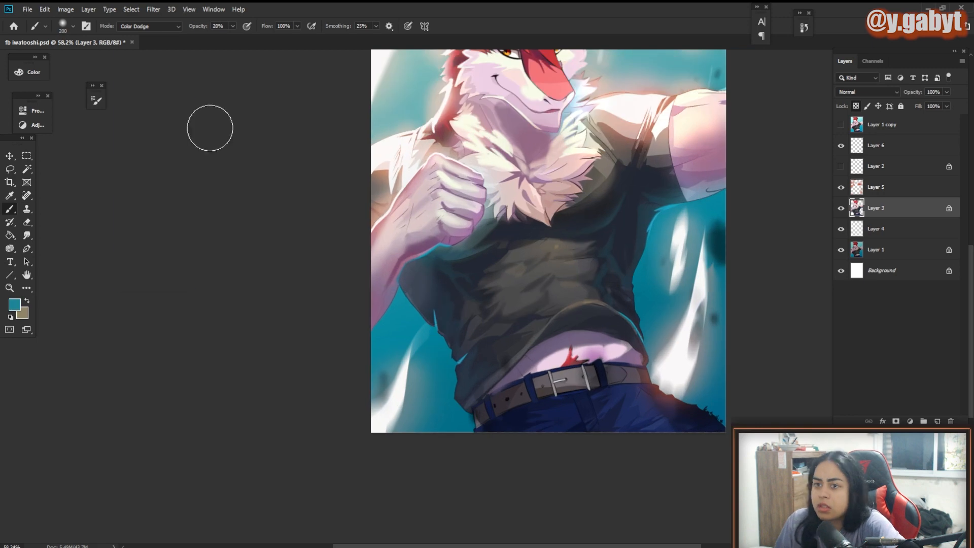
# Step: Tint the shirt's shaded edges on Layer 3 with teal in Overlay mode at 20% brush opacity
pyautogui.click(149, 26)
pyautogui.click(135, 157)
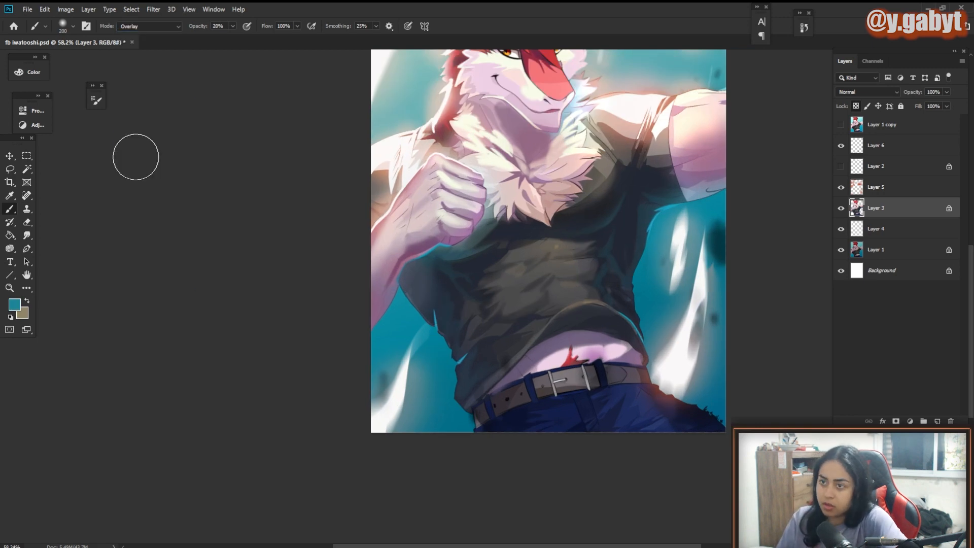
pyautogui.press('[')
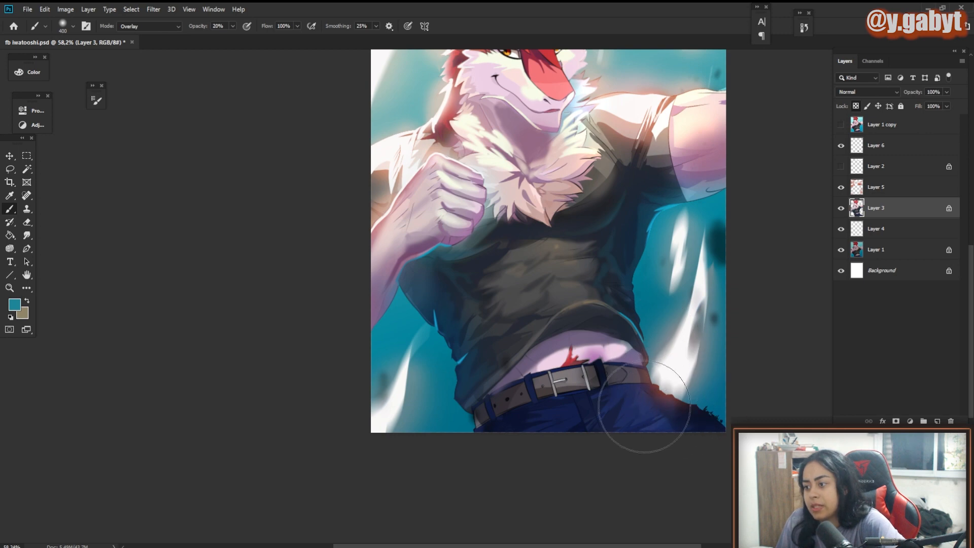
# Step: Lock the transparent pixels of Layers 5 and 4 and tint Layer 4's white background streaks teal in Overlay mode at 100% opacity
pyautogui.hotkey('alt', ']')
pyautogui.press('/')
pyautogui.hotkey('alt', '[')
pyautogui.hotkey('alt', '[')
pyautogui.press('/')
pyautogui.press('0')
pyautogui.moveTo(679, 51); pyautogui.dragTo(633, 259)
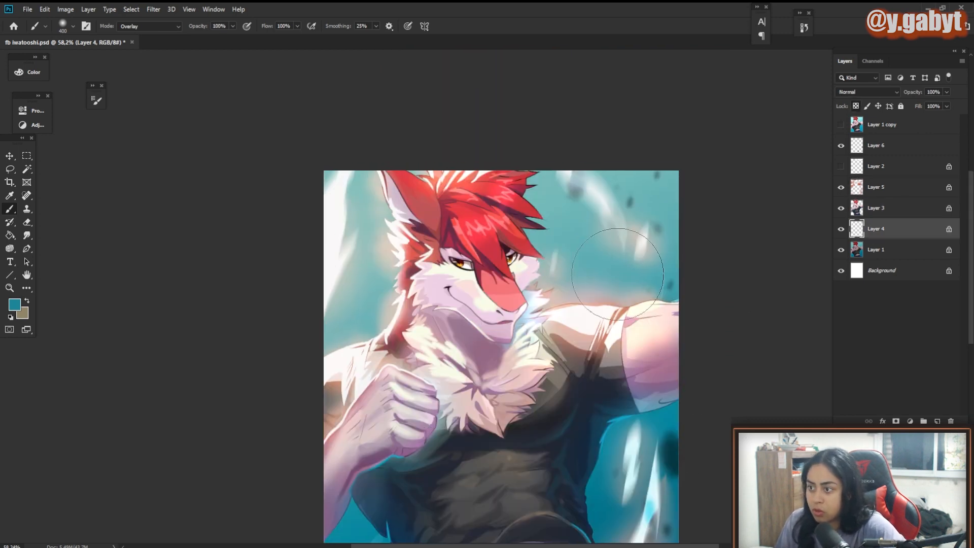
pyautogui.moveTo(361, 325); pyautogui.dragTo(282, 308)
pyautogui.moveTo(576, 251); pyautogui.dragTo(602, 248)
# Step: Deepen the shadows around the neck and fist on Layer 3 with purple Color Burn strokes at 10% opacity
pyautogui.hotkey('alt', ']')
pyautogui.click(150, 26)
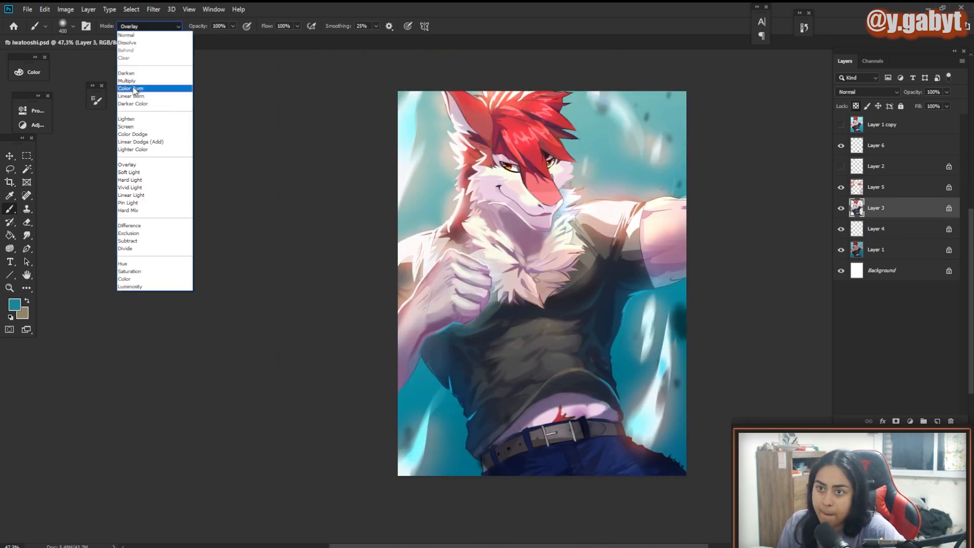
pyautogui.click(136, 91)
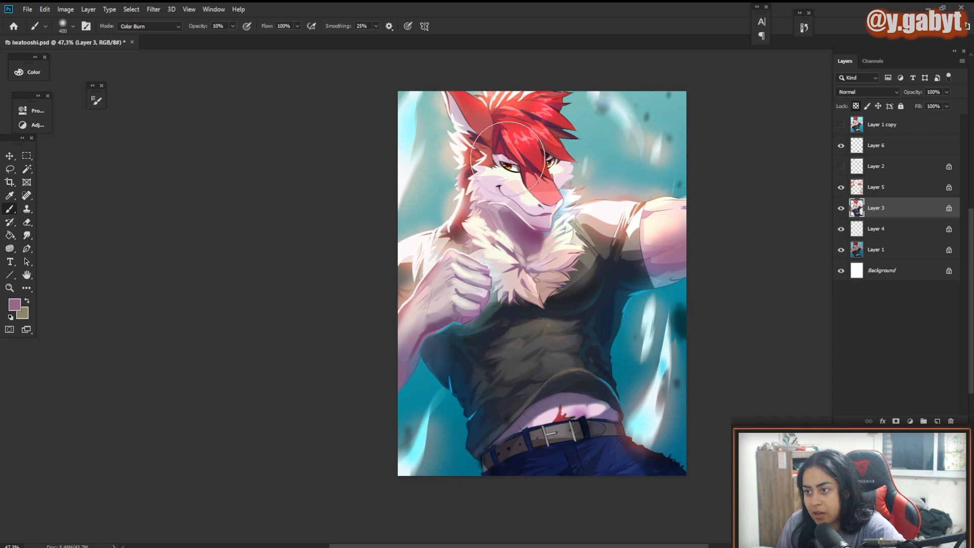
pyautogui.moveTo(610, 278); pyautogui.dragTo(597, 260)
pyautogui.hotkey('ctrl', 'z')
pyautogui.moveTo(522, 213); pyautogui.dragTo(500, 197)
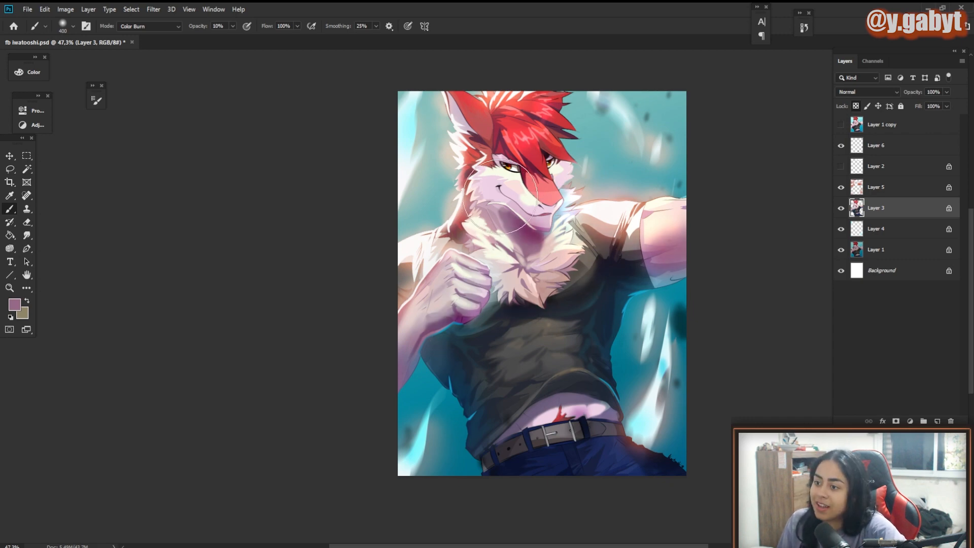
pyautogui.moveTo(513, 237); pyautogui.dragTo(524, 237)
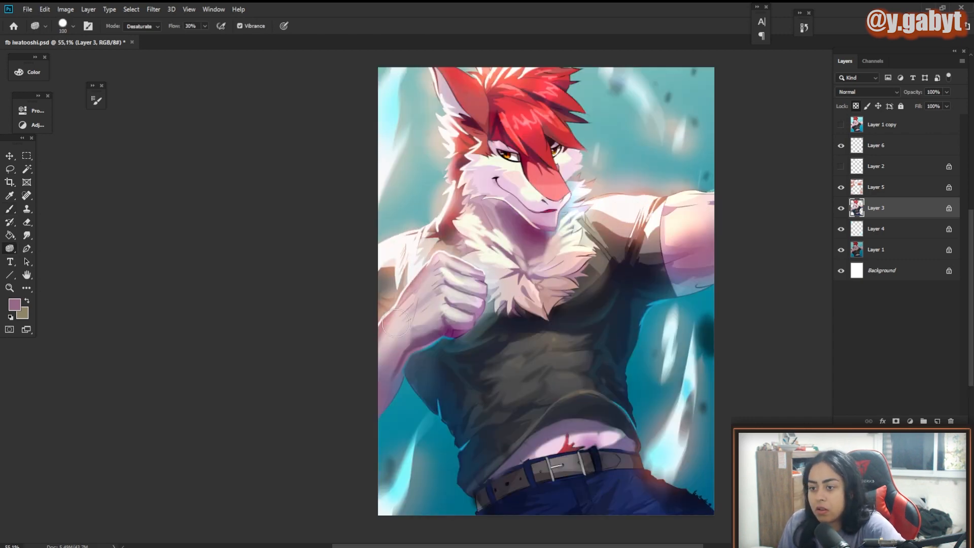
# Step: Desaturate the area around the fist and near shoulder on Layer 3 with a greatly enlarged Sponge
pyautogui.press(']')
pyautogui.press(']')
pyautogui.press(']')
pyautogui.press(']')
pyautogui.press(']')
pyautogui.press(']')
pyautogui.press(']')
pyautogui.press(']')
pyautogui.moveTo(449, 274); pyautogui.dragTo(367, 268)
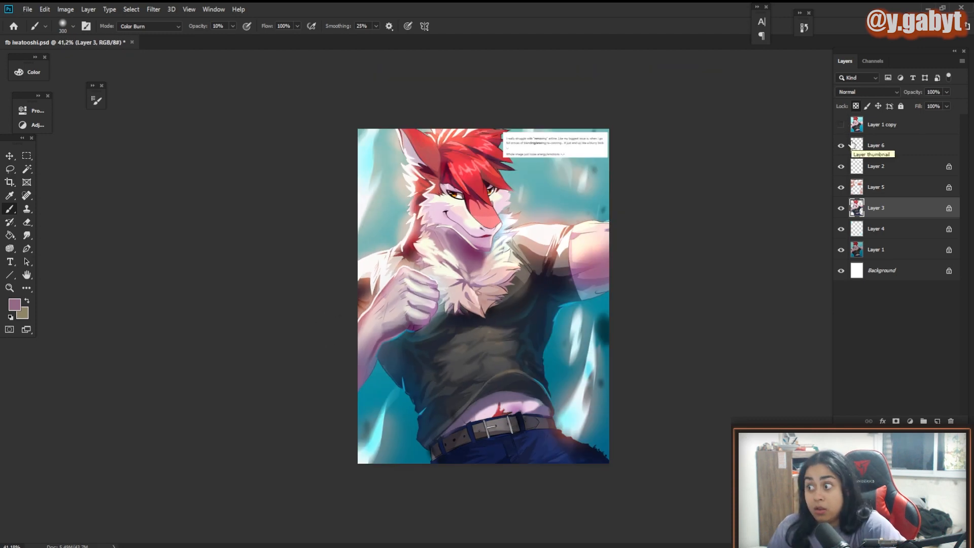
# Step: Hide the text note on Layer 2 and add a Curves adjustment layer above Layer 6
pyautogui.click(842, 147)
pyautogui.click(841, 145)
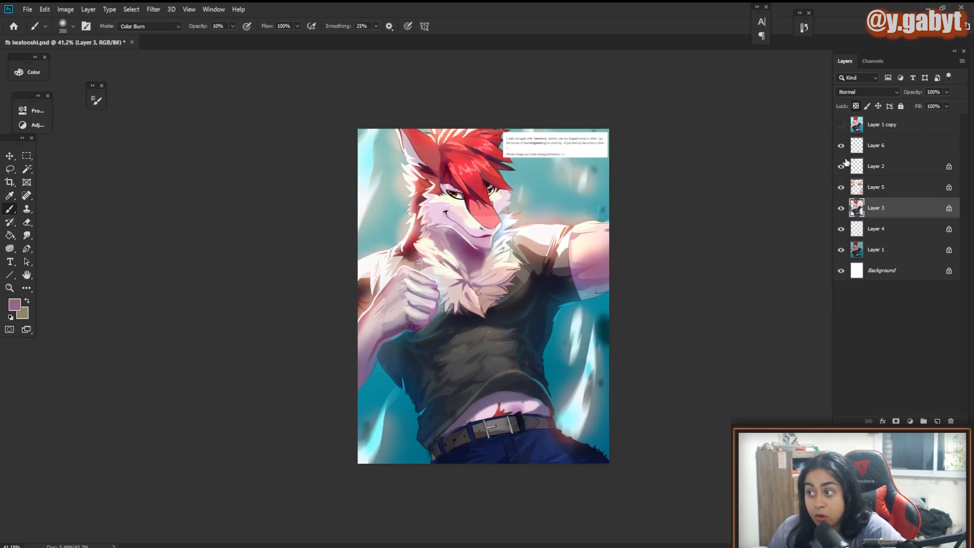
pyautogui.click(841, 166)
pyautogui.click(874, 144)
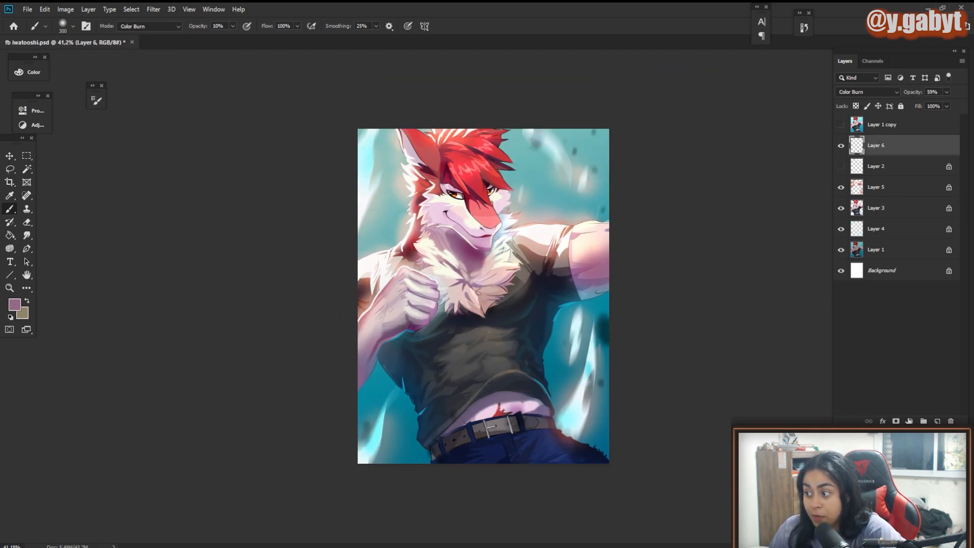
pyautogui.click(909, 421)
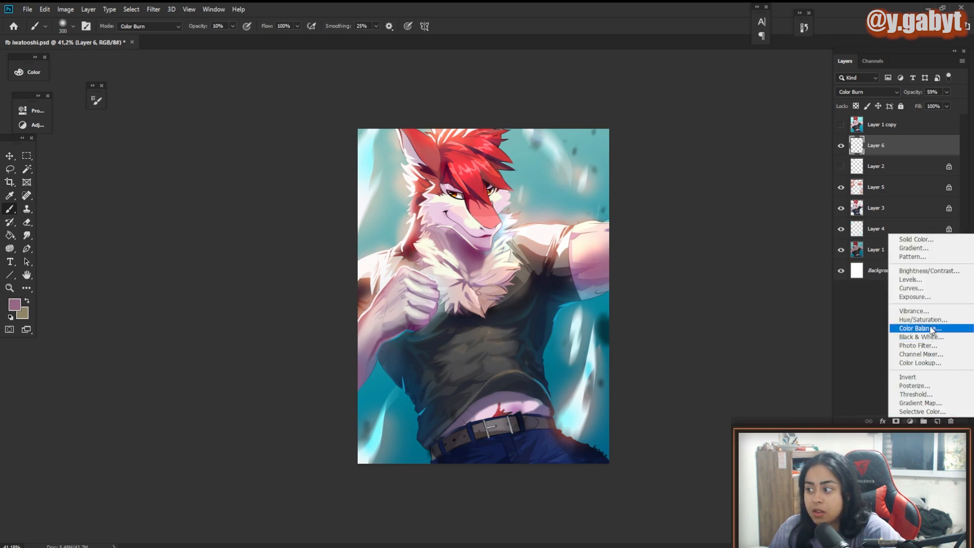
pyautogui.click(927, 289)
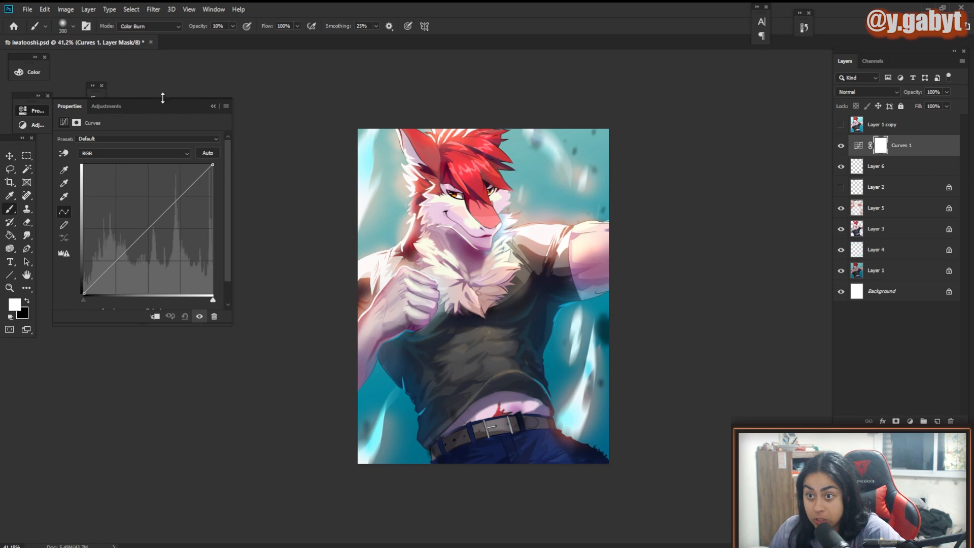
pyautogui.moveTo(162, 99); pyautogui.dragTo(168, 83)
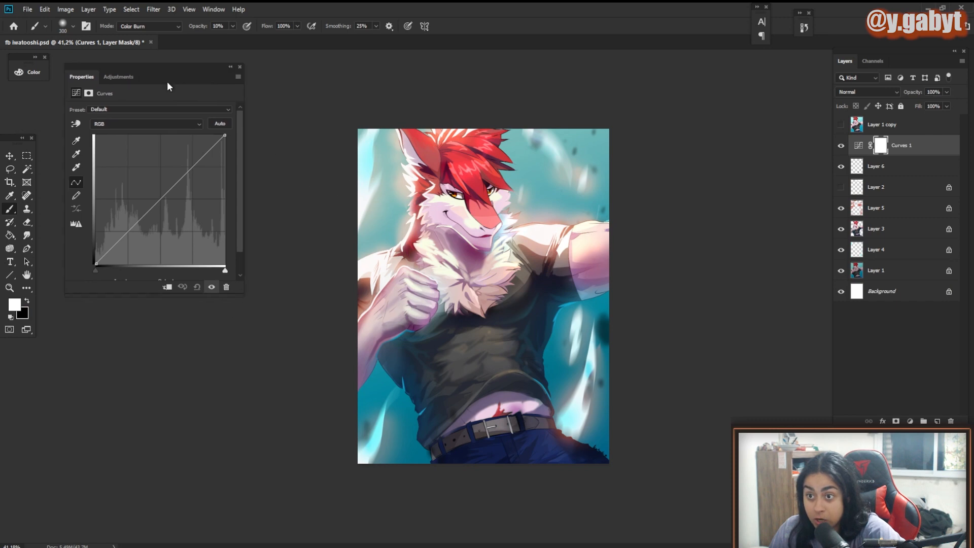
# Step: Shape the RGB curve into an S that darkens the shadows and brightens the highlights
pyautogui.moveTo(143, 217)
pyautogui.mouseDown()
pyautogui.moveTo(132, 249)
pyautogui.moveTo(148, 233)
pyautogui.mouseUp()
pyautogui.moveTo(194, 177); pyautogui.dragTo(194, 170)
pyautogui.moveTo(170, 202); pyautogui.dragTo(168, 204)
pyautogui.moveTo(149, 233); pyautogui.dragTo(113, 250)
pyautogui.moveTo(168, 204); pyautogui.dragTo(193, 157)
pyautogui.click(172, 192)
# Step: Add control points to the blue channel curve and reshape the red channel curve's midtones and highlights
pyautogui.click(108, 124)
pyautogui.click(109, 155)
pyautogui.click(161, 197)
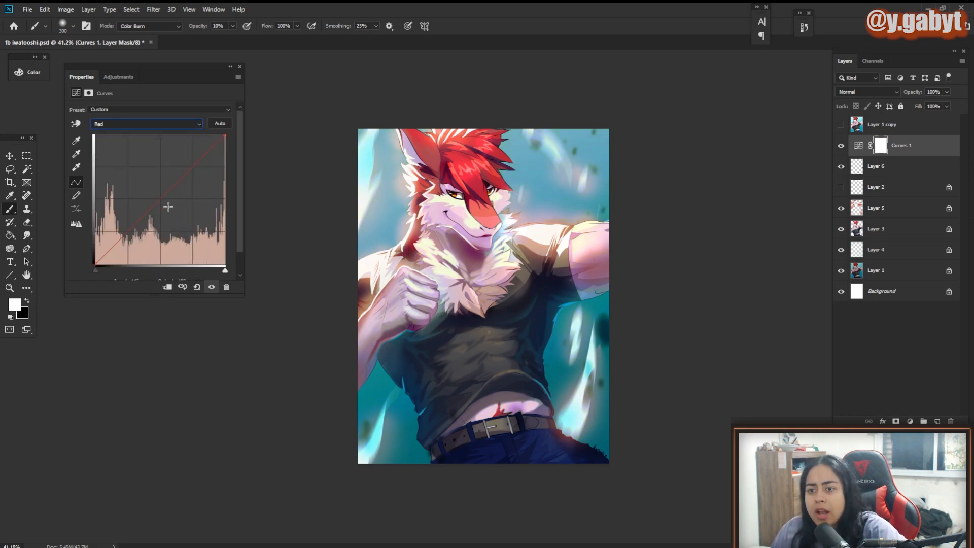
pyautogui.moveTo(192, 167); pyautogui.dragTo(191, 173)
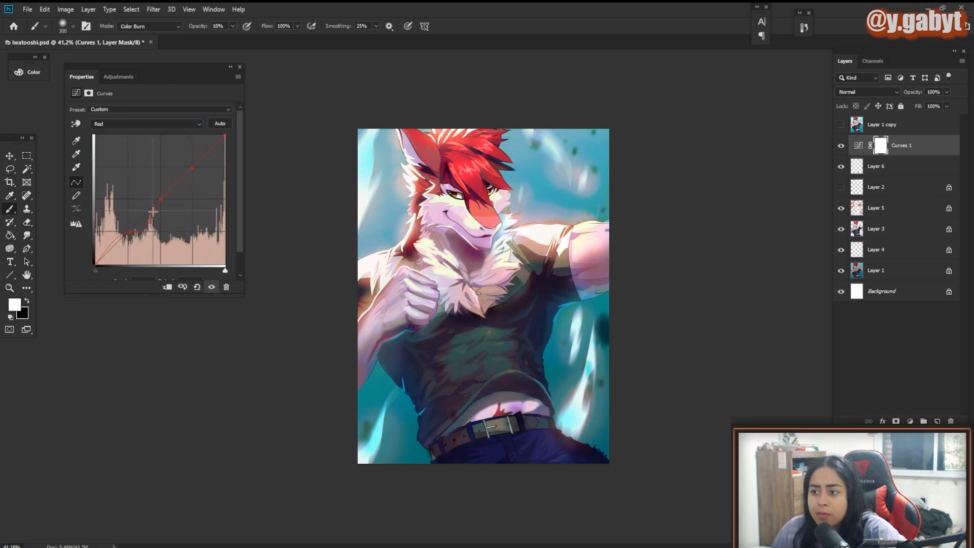
pyautogui.click(174, 180)
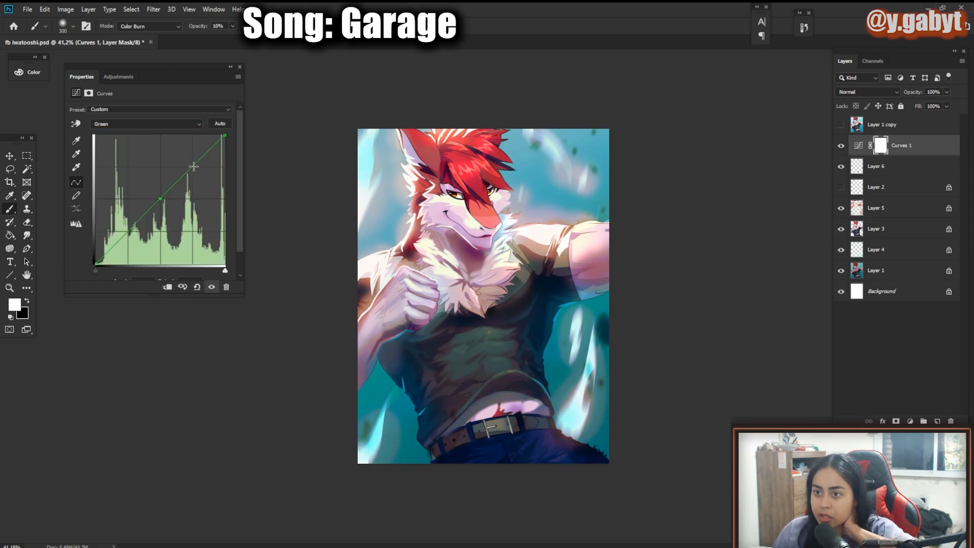
# Step: Reshape the green channel curve's midtones and highlights, and nudge the shadow point of the RGB curve
pyautogui.moveTo(161, 202); pyautogui.dragTo(178, 190)
pyautogui.moveTo(194, 164); pyautogui.dragTo(197, 171)
pyautogui.click(146, 124)
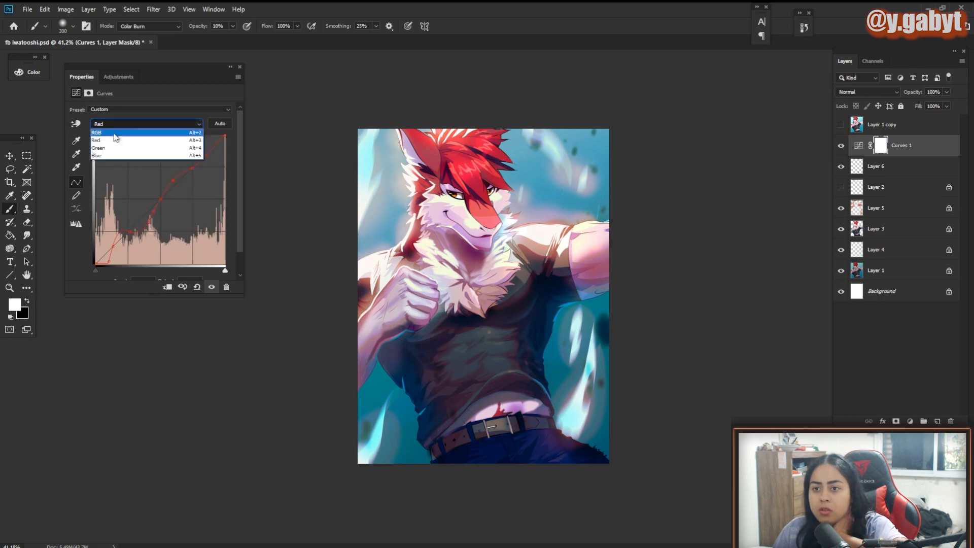
pyautogui.click(112, 130)
pyautogui.moveTo(129, 235); pyautogui.dragTo(129, 232)
# Step: Compare the whole painting with and without the Curves 1 adjustment
pyautogui.scroll(-2, 361, 233)
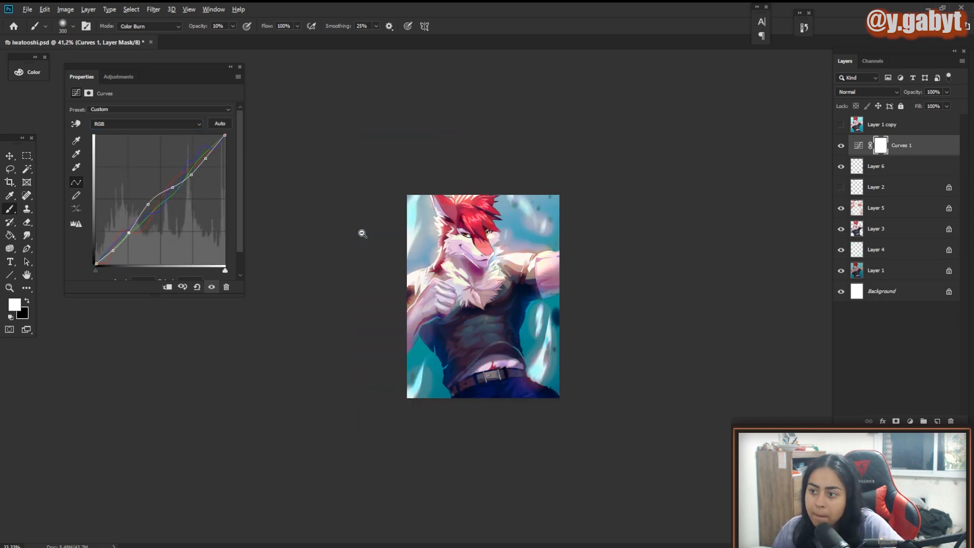
pyautogui.click(841, 146)
pyautogui.click(841, 146)
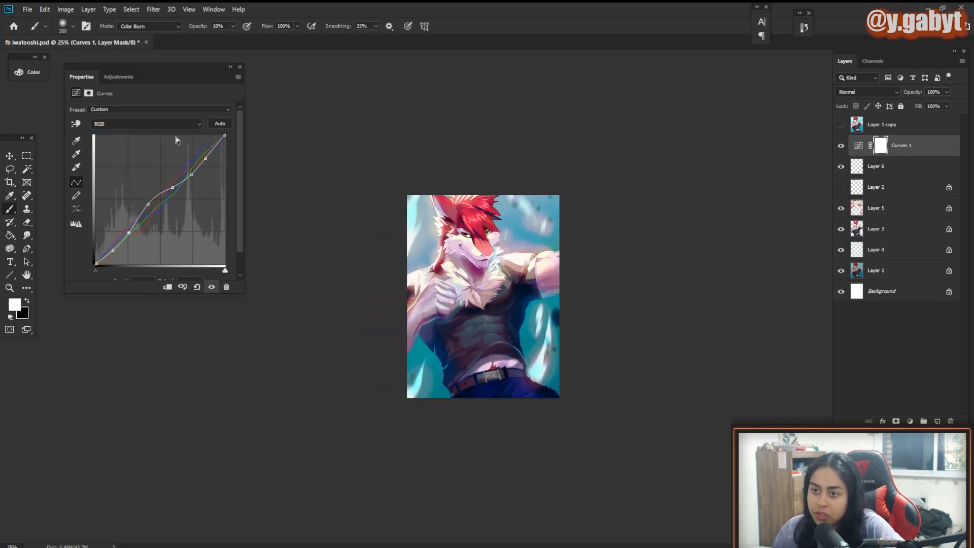
# Step: Erase parts of the Curves 1 layer mask with a soft Eraser, reducing its size from 1200 to 400
pyautogui.press('e')
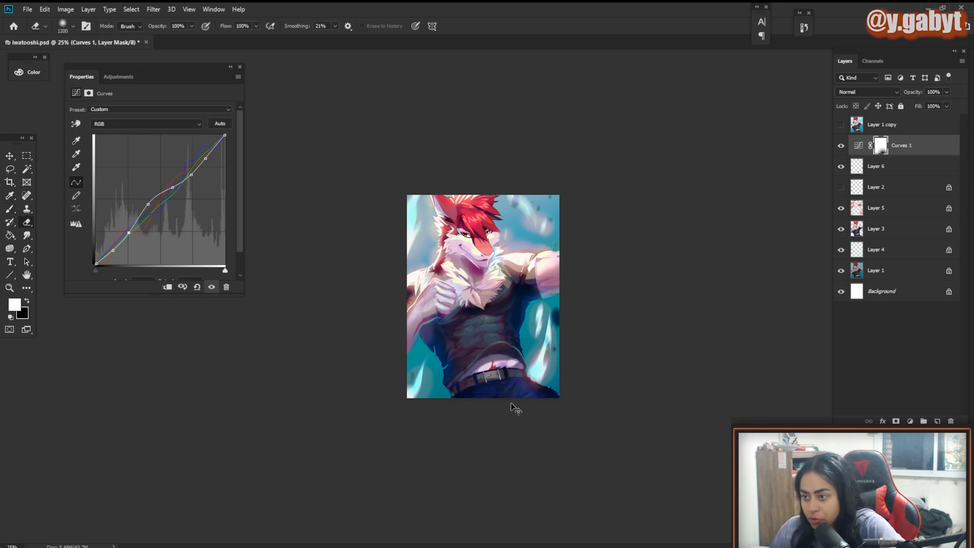
pyautogui.scroll(2, 492, 408)
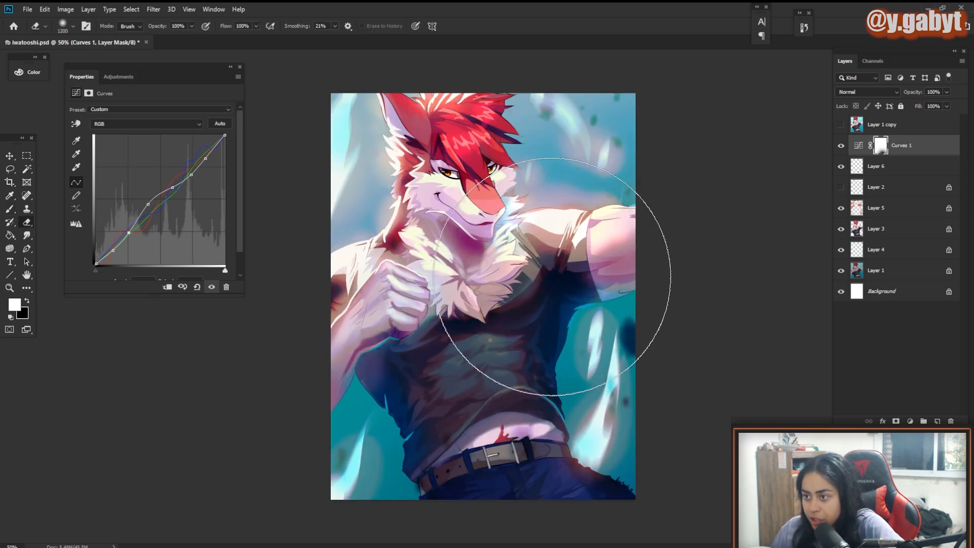
pyautogui.press('[')
pyautogui.press('[')
pyautogui.press('[')
pyautogui.press('[')
pyautogui.press('[')
pyautogui.press('[')
pyautogui.press('[')
pyautogui.press('[')
pyautogui.click(597, 165)
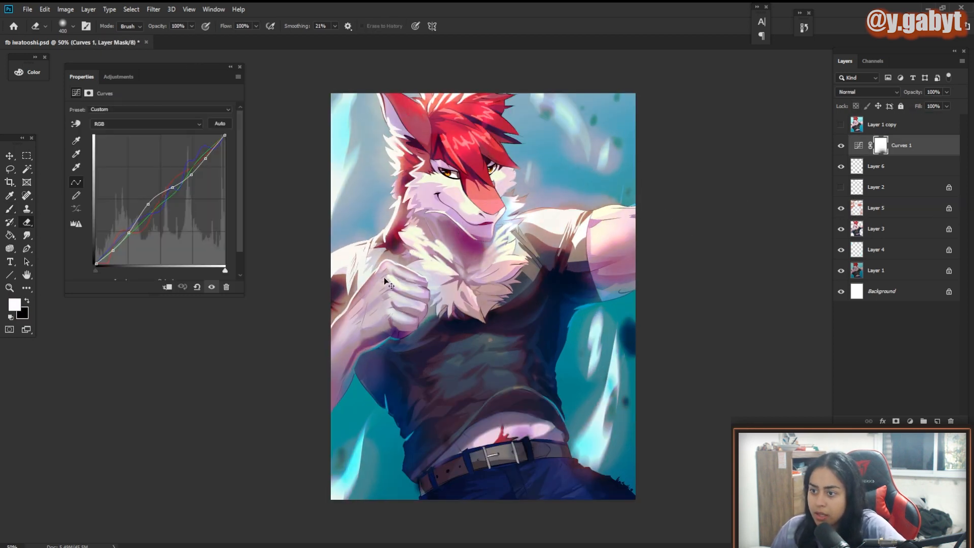
pyautogui.scroll(-2, 634, 141)
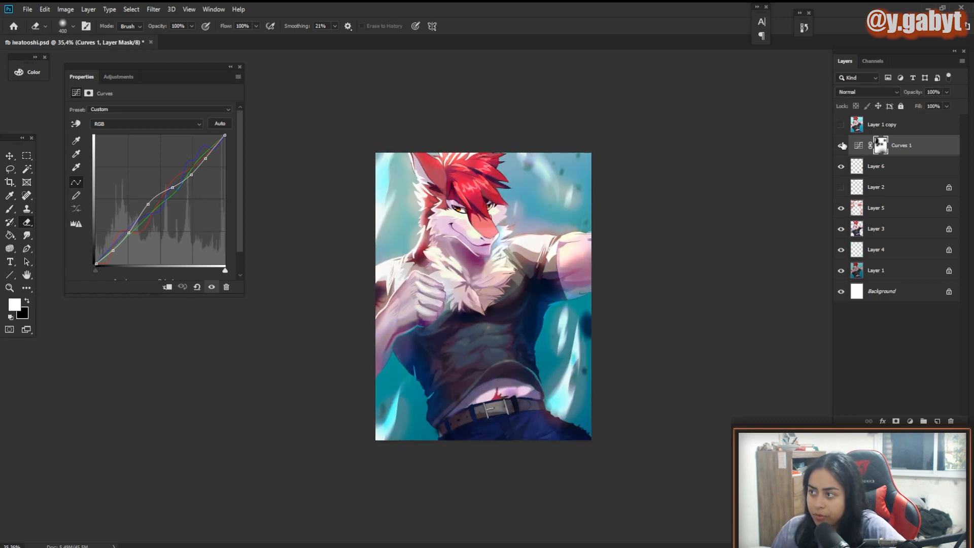
# Step: Lower the upper midtones and highlights of the Curves 1 red channel curve, and display the blue channel curve
pyautogui.click(872, 214)
pyautogui.click(883, 146)
pyautogui.click(188, 124)
pyautogui.click(180, 142)
pyautogui.moveTo(177, 175); pyautogui.dragTo(185, 200)
pyautogui.moveTo(192, 167); pyautogui.dragTo(191, 176)
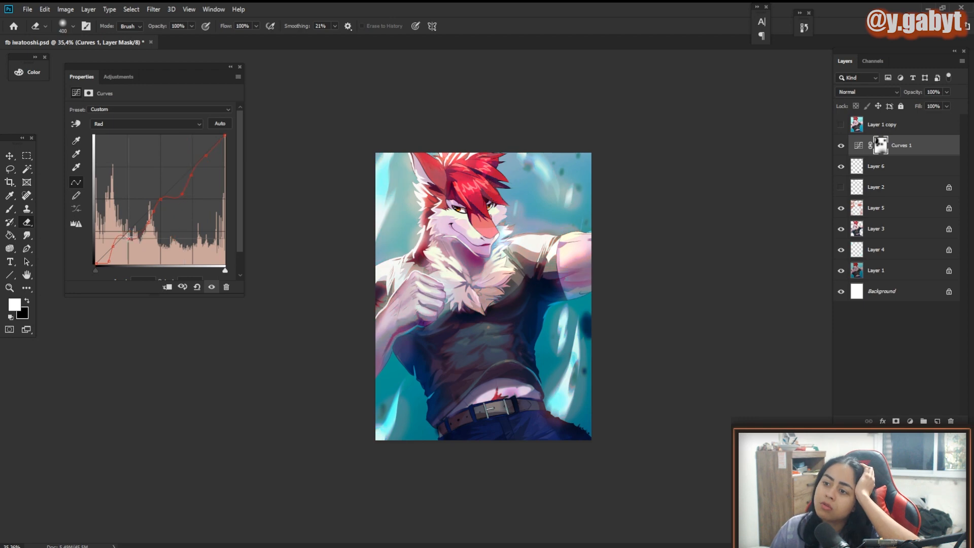
pyautogui.click(146, 124)
pyautogui.click(146, 163)
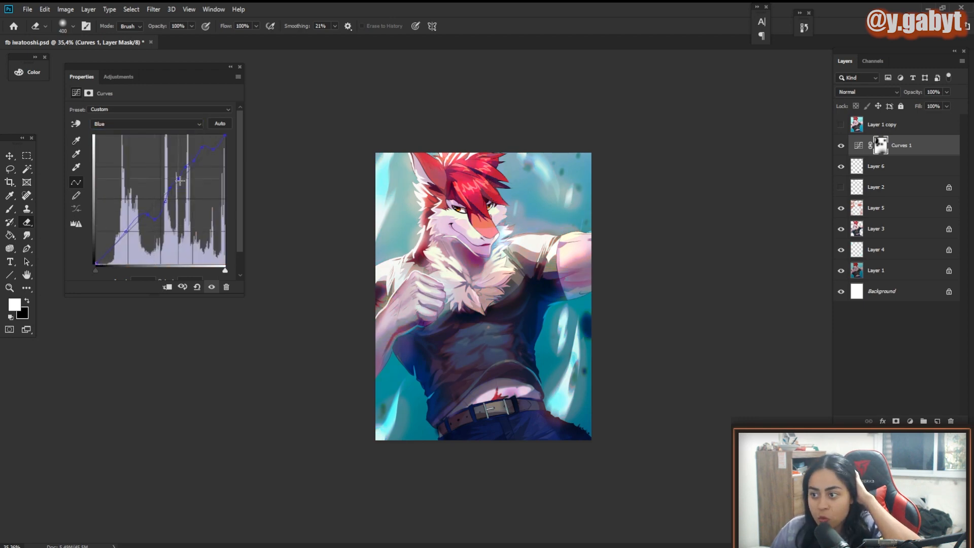
# Step: Brush teal sampled from the background softly across Layer 1 behind the character with an 800 px brush at 40% opacity
pyautogui.click(881, 166)
pyautogui.press('b')
pyautogui.click(879, 270)
pyautogui.keyDown('alt'); pyautogui.click(573, 335); pyautogui.keyUp('alt')
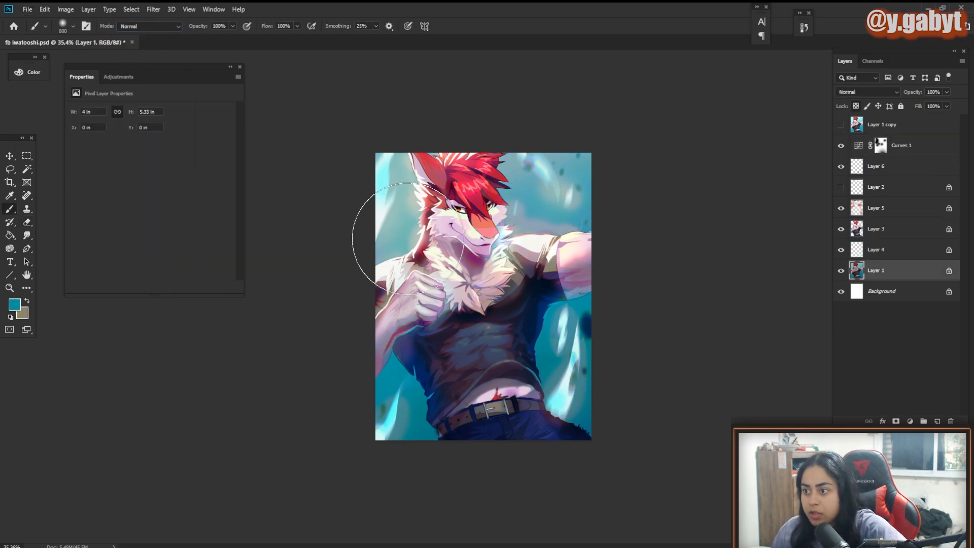
pyautogui.press('4')
pyautogui.moveTo(407, 238); pyautogui.dragTo(569, 271)
# Step: Select Layer 5, pick a lighter blue and brush it softly around the head and shoulders
pyautogui.scroll(-1, 570, 272)
pyautogui.click(876, 249)
pyautogui.click(868, 208)
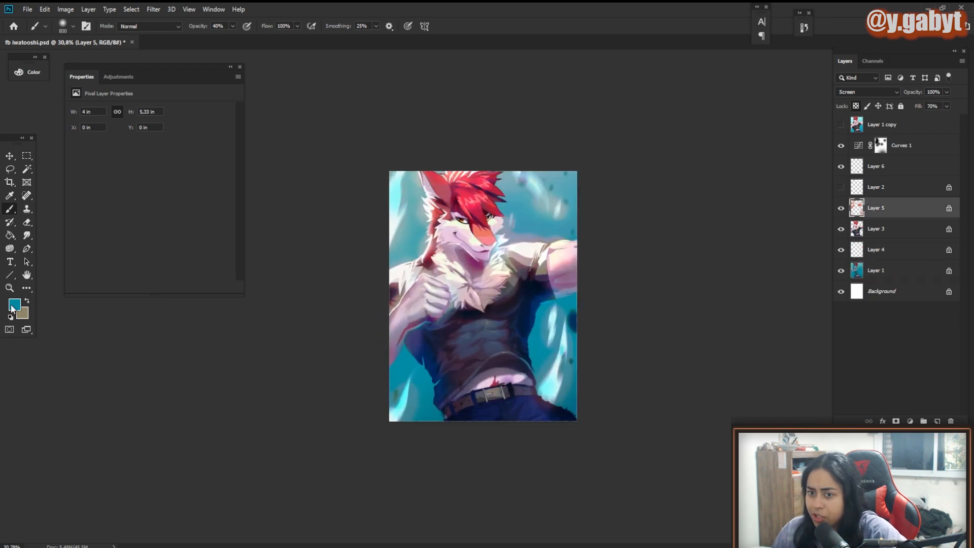
pyautogui.click(12, 309)
pyautogui.click(593, 191)
pyautogui.press('Return')
pyautogui.moveTo(358, 239); pyautogui.dragTo(401, 229)
pyautogui.keyDown('alt'); pyautogui.click(400, 229); pyautogui.keyUp('alt')
pyautogui.keyDown('alt'); pyautogui.click(548, 203); pyautogui.keyUp('alt')
pyautogui.moveTo(507, 224); pyautogui.dragTo(478, 224)
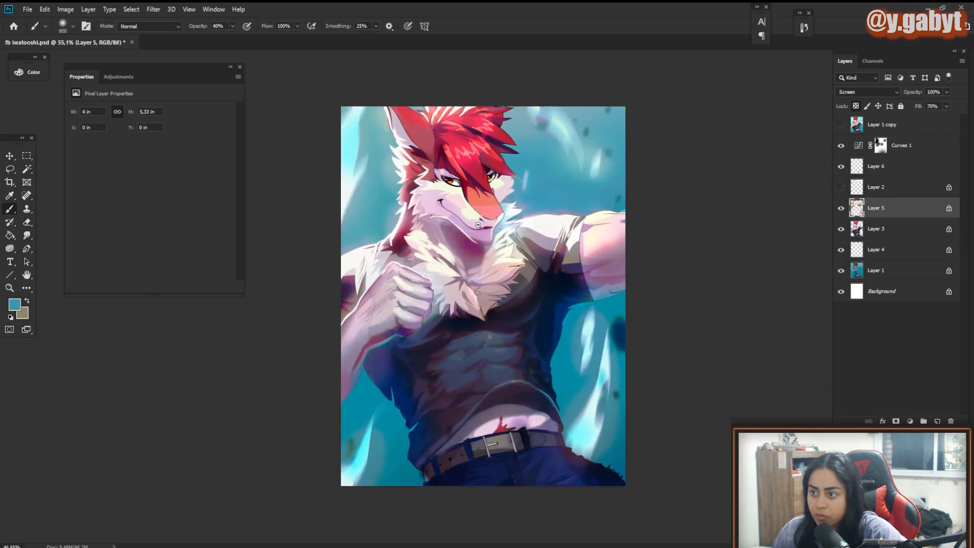
# Step: Add a layer above Curves 1 and brush sampled dark navy softly along the picture's right and lower edges, using 40% and 30% opacity
pyautogui.click(898, 151)
pyautogui.hotkey('ctrl', 'shift', 'alt', 'n')
pyautogui.keyDown('alt'); pyautogui.click(620, 330); pyautogui.keyUp('alt')
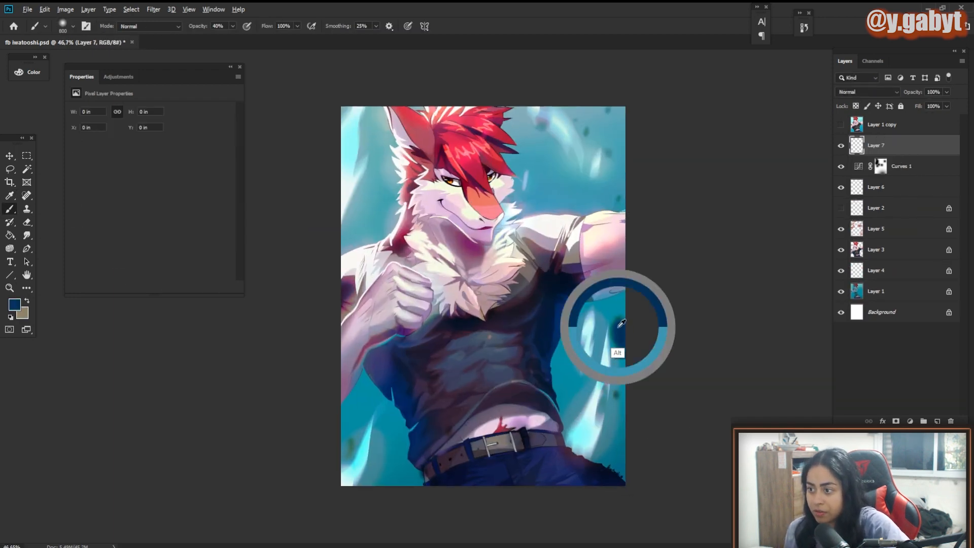
pyautogui.moveTo(620, 330)
pyautogui.mouseDown()
pyautogui.moveTo(615, 479)
pyautogui.moveTo(598, 479)
pyautogui.moveTo(619, 330)
pyautogui.moveTo(647, 441)
pyautogui.mouseUp()
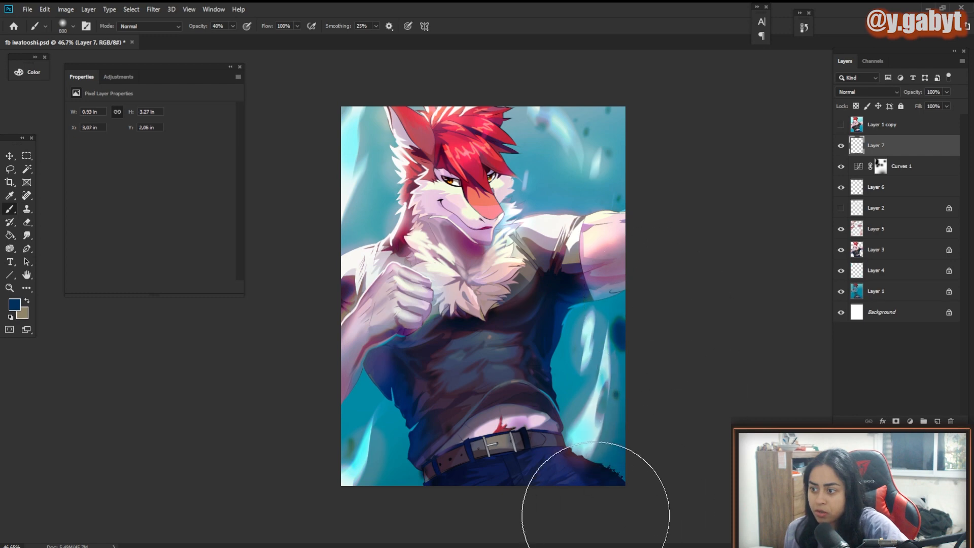
pyautogui.moveTo(678, 378); pyautogui.dragTo(644, 449)
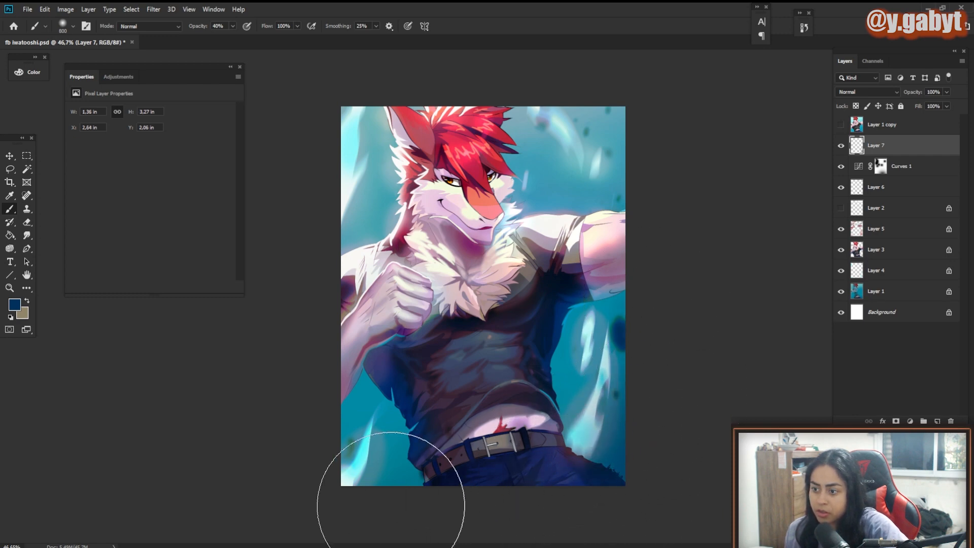
pyautogui.moveTo(390, 506); pyautogui.dragTo(301, 495)
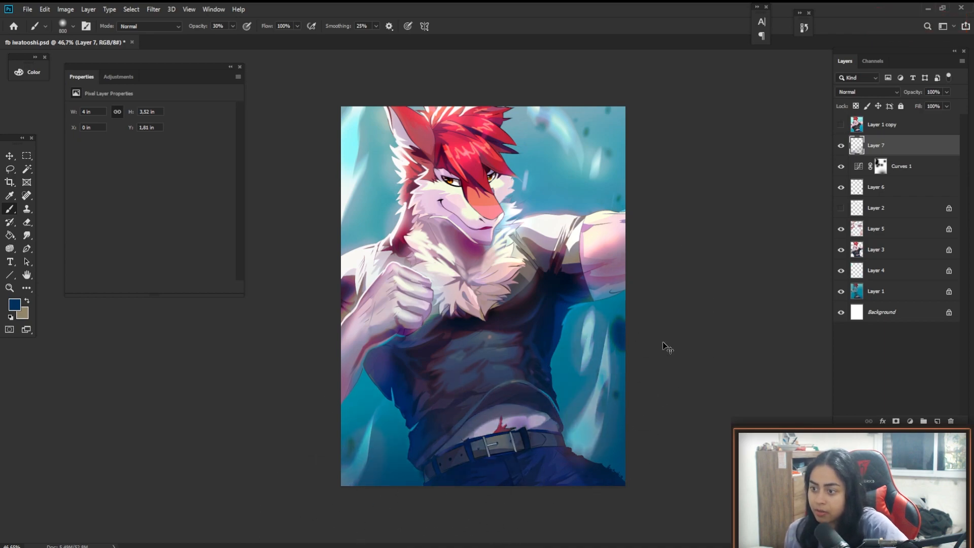
pyautogui.hotkey('ctrl', '-')
pyautogui.hotkey('ctrl', '-')
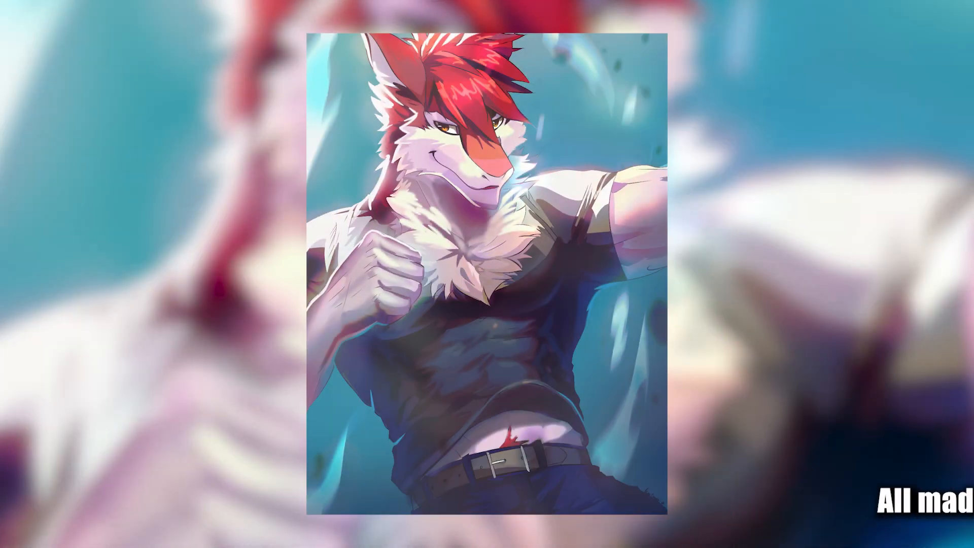